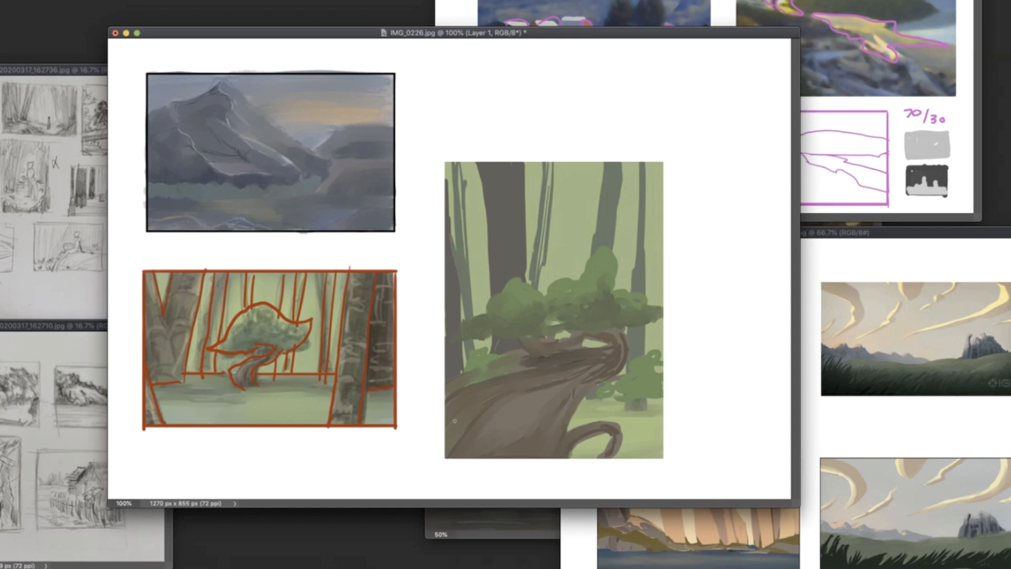
drag(431, 428, 607, 331)
key(ctrl+z)
key(super+z)
- Outline the upper and lower halves of the forest painting with two thick red-brown frames
right_click(609, 243)
drag(662, 271, 666, 271)
mouse_move(447, 165)
mouse_down()
mouse_move(447, 304)
mouse_move(661, 304)
mouse_up()
mouse_move(664, 299)
mouse_down()
mouse_move(664, 176)
mouse_move(454, 163)
mouse_up()
drag(448, 308, 448, 451)
mouse_move(450, 310)
mouse_down()
mouse_move(655, 310)
mouse_move(662, 457)
mouse_move(431, 458)
mouse_up()
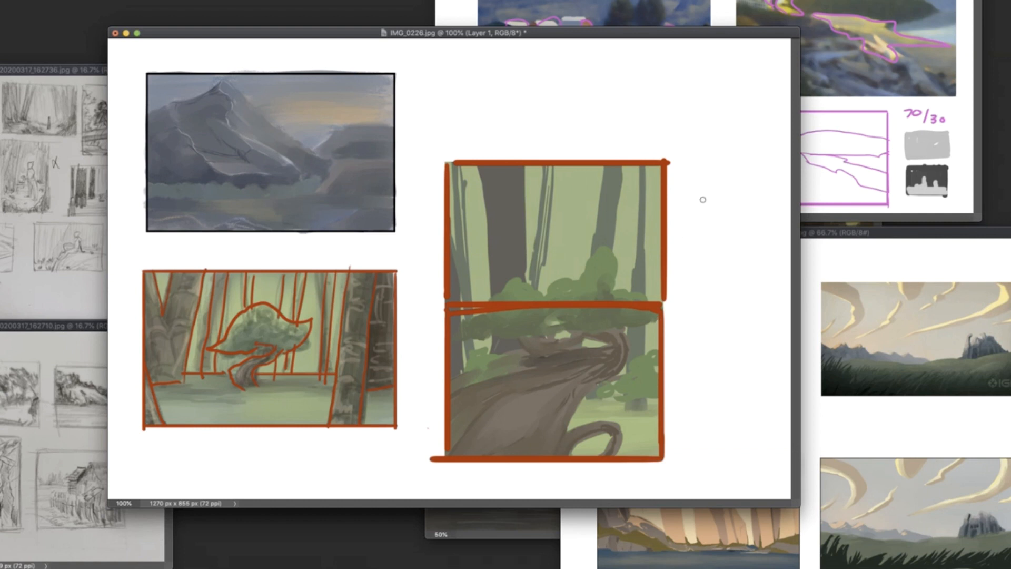
- Draw a red-brown arrow pointing at each framed half and write a short note above the painting
drag(713, 200, 635, 237)
drag(647, 217, 659, 246)
drag(737, 340, 644, 364)
drag(652, 349, 658, 366)
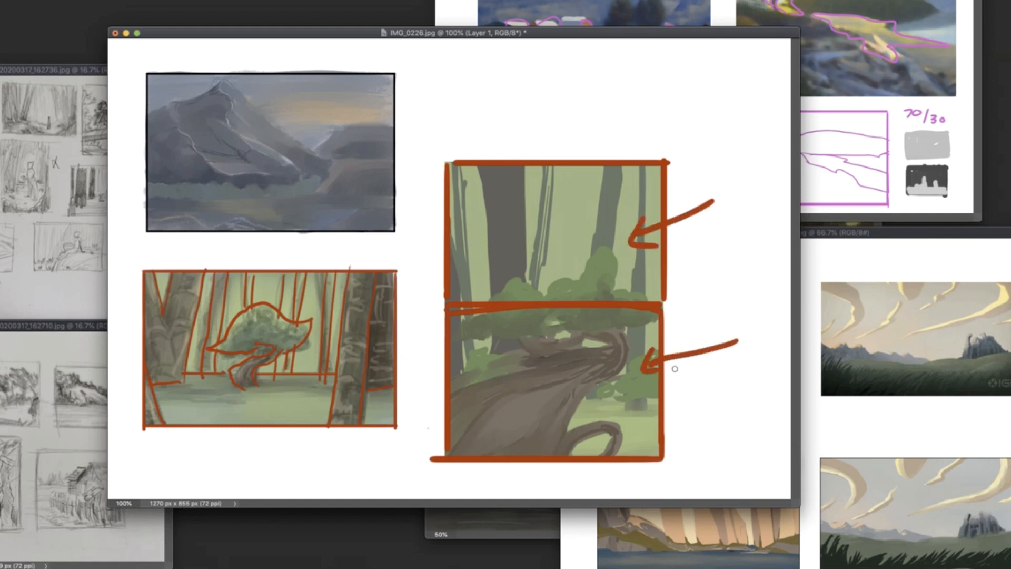
drag(720, 63, 725, 103)
drag(758, 81, 753, 83)
drag(772, 70, 761, 108)
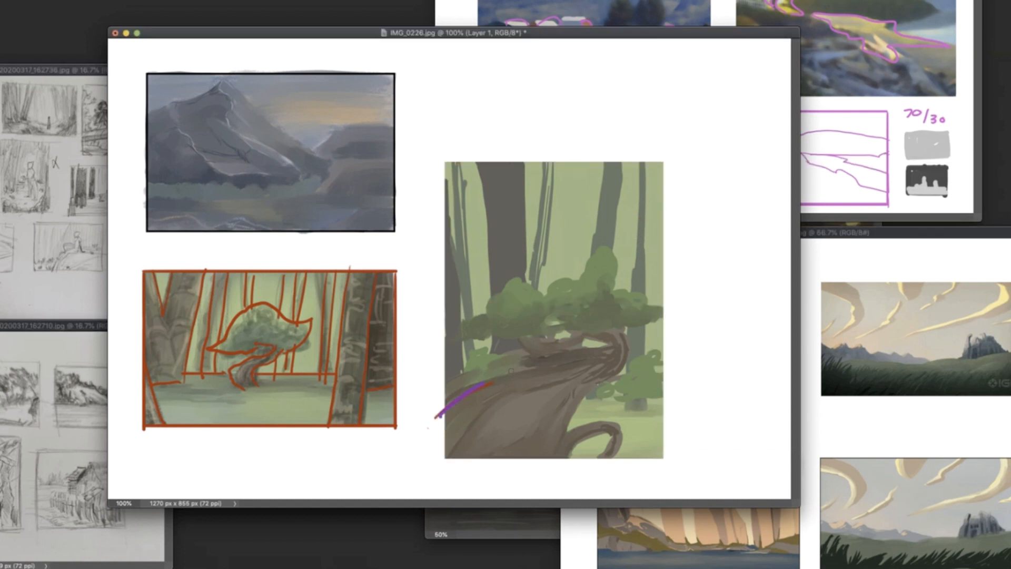
- Sketch the large winding root with cross-contour curves in purple and outline an angular canopy above it
drag(426, 416, 576, 348)
mouse_move(600, 316)
mouse_down()
mouse_move(559, 368)
mouse_move(537, 458)
mouse_up()
drag(437, 410, 495, 442)
drag(464, 392, 521, 466)
drag(499, 376, 524, 455)
mouse_move(530, 369)
mouse_down()
mouse_move(558, 426)
mouse_move(562, 407)
mouse_up()
drag(569, 366, 580, 396)
drag(583, 362, 594, 381)
drag(599, 356, 612, 369)
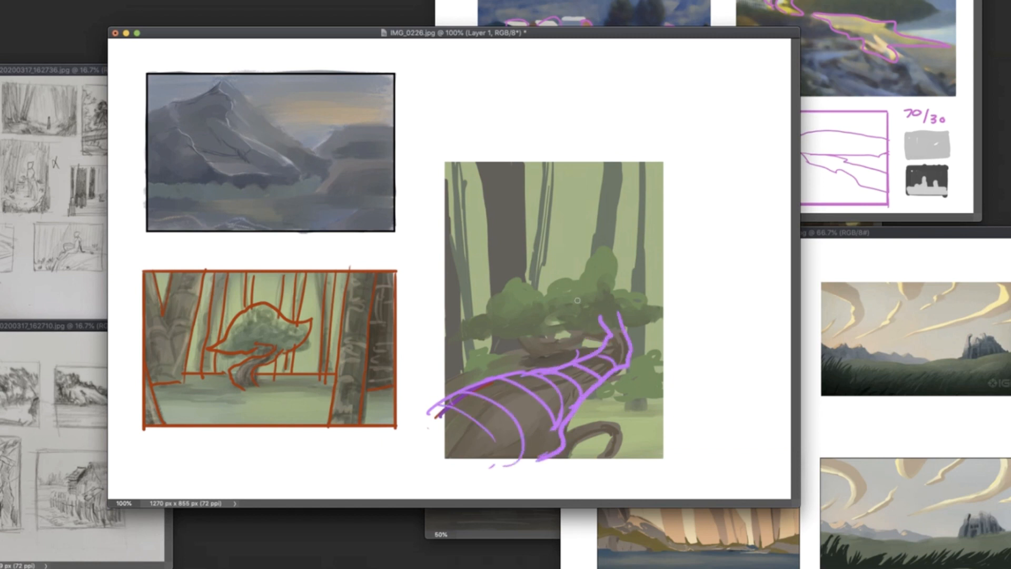
mouse_move(500, 258)
mouse_down()
mouse_move(669, 258)
mouse_move(666, 297)
mouse_up()
mouse_move(513, 243)
mouse_down()
mouse_move(424, 318)
mouse_move(677, 296)
mouse_up()
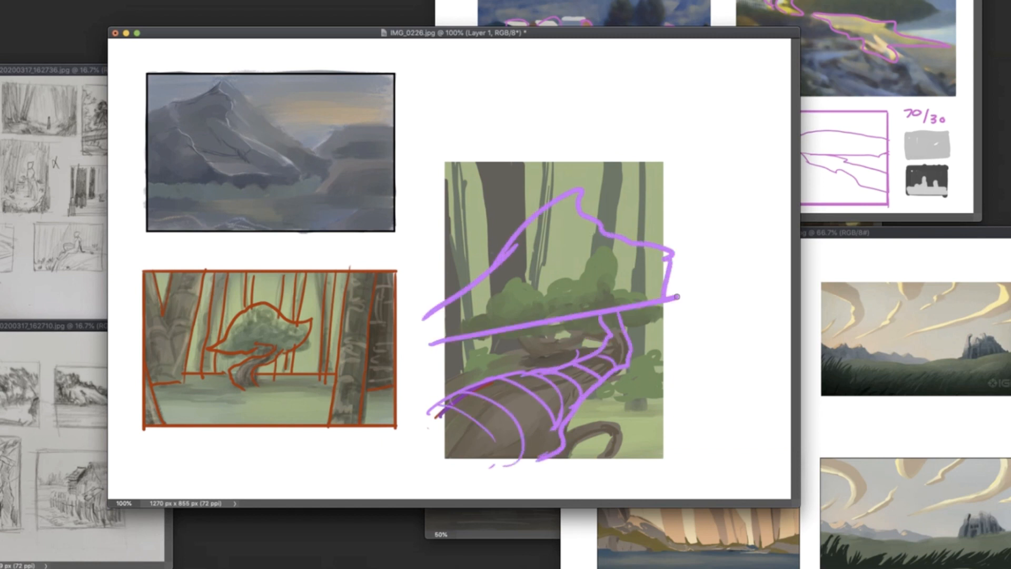
- Erase the root's upper end and lower tip, then redraw its upper edge and a shorter lower edge in purple
key(e)
drag(621, 328, 620, 347)
drag(553, 450, 492, 468)
key(b)
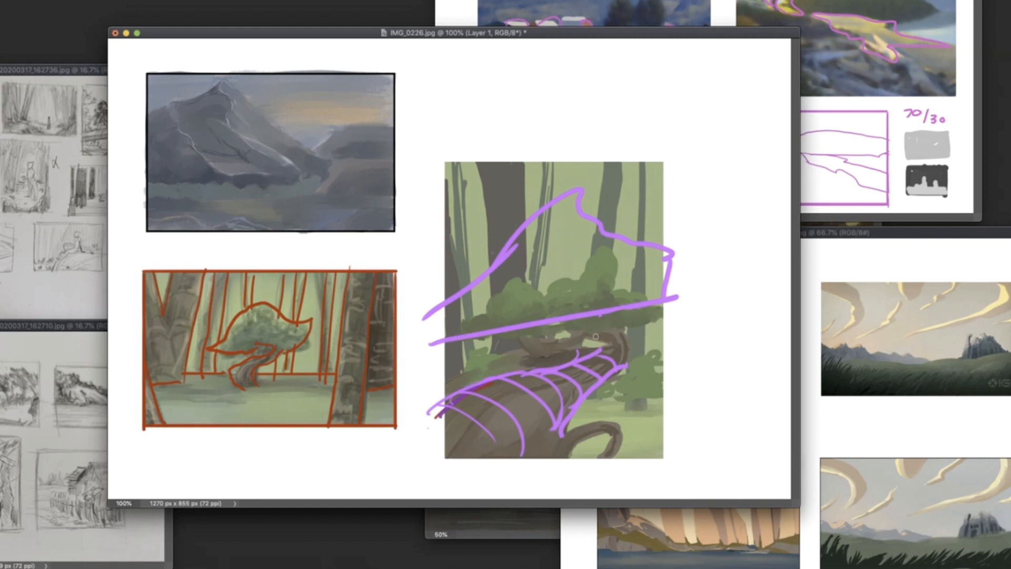
drag(489, 378, 424, 417)
drag(559, 428, 546, 468)
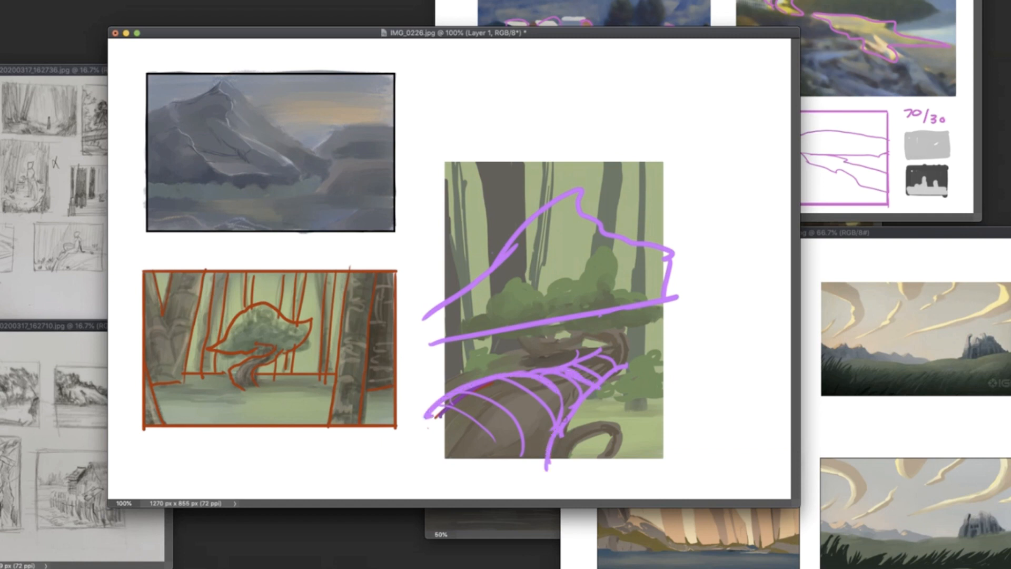
- Rework the far end of the root into a tight bend with dark purple shading curves
drag(565, 419, 612, 414)
key(e)
key(b)
mouse_move(598, 355)
mouse_down()
mouse_move(621, 372)
mouse_move(609, 389)
mouse_move(564, 368)
mouse_move(601, 385)
mouse_move(574, 412)
mouse_up()
drag(597, 398, 585, 413)
key(super+z)
drag(581, 382, 568, 416)
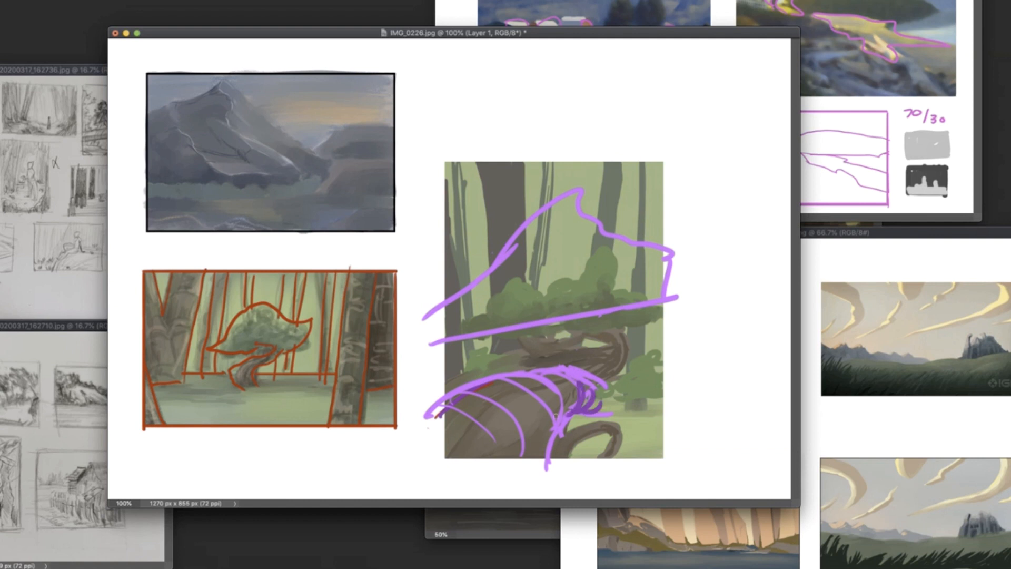
- Extend the bend into a trunk turning upward and reinforce the bend's and root's edges in darker purple
mouse_move(601, 361)
mouse_down()
mouse_move(621, 391)
mouse_move(615, 367)
mouse_up()
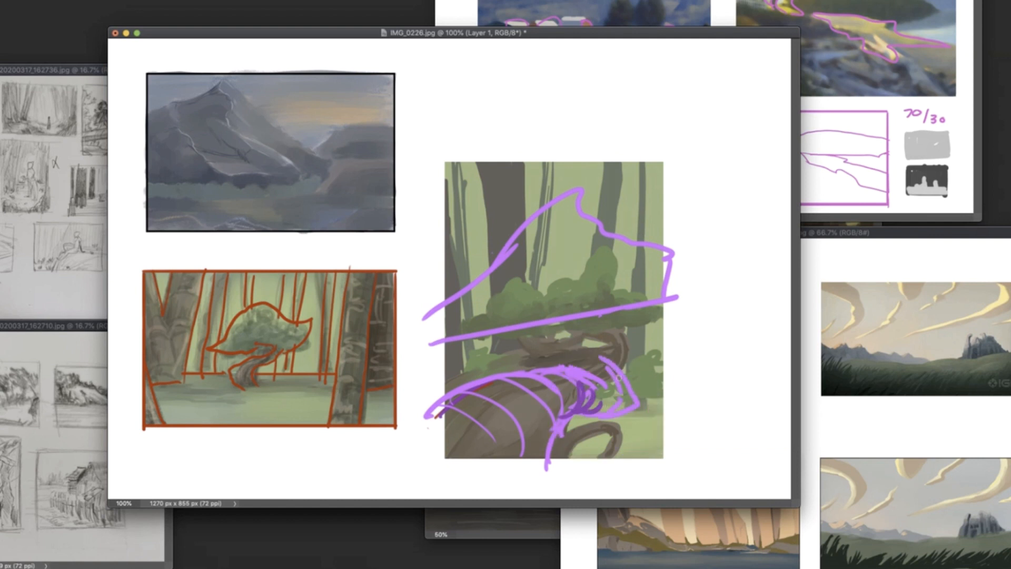
drag(562, 341, 588, 374)
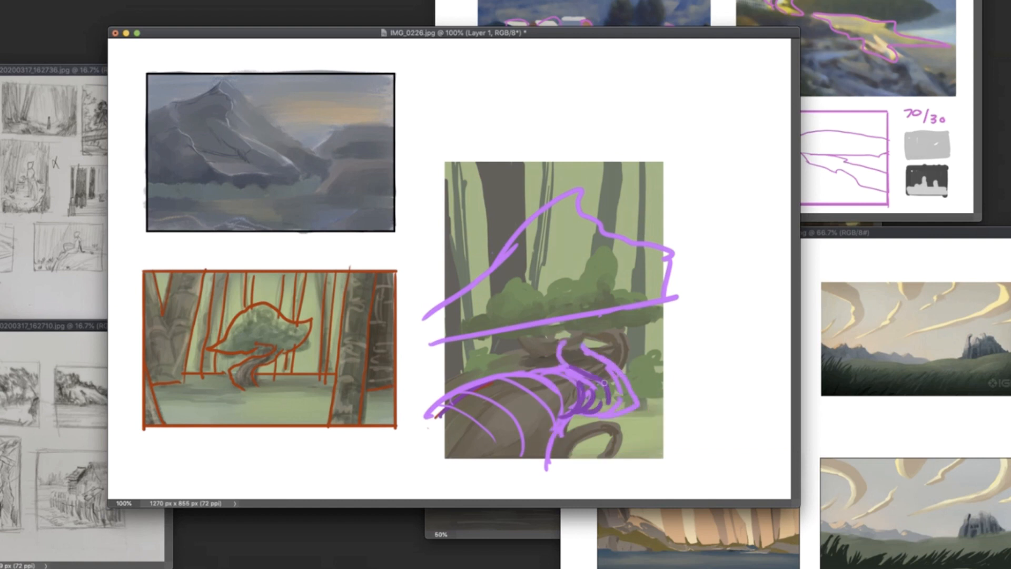
drag(630, 401, 636, 395)
mouse_move(584, 414)
mouse_down()
mouse_move(625, 420)
mouse_move(637, 401)
mouse_move(620, 366)
mouse_up()
key(super+z)
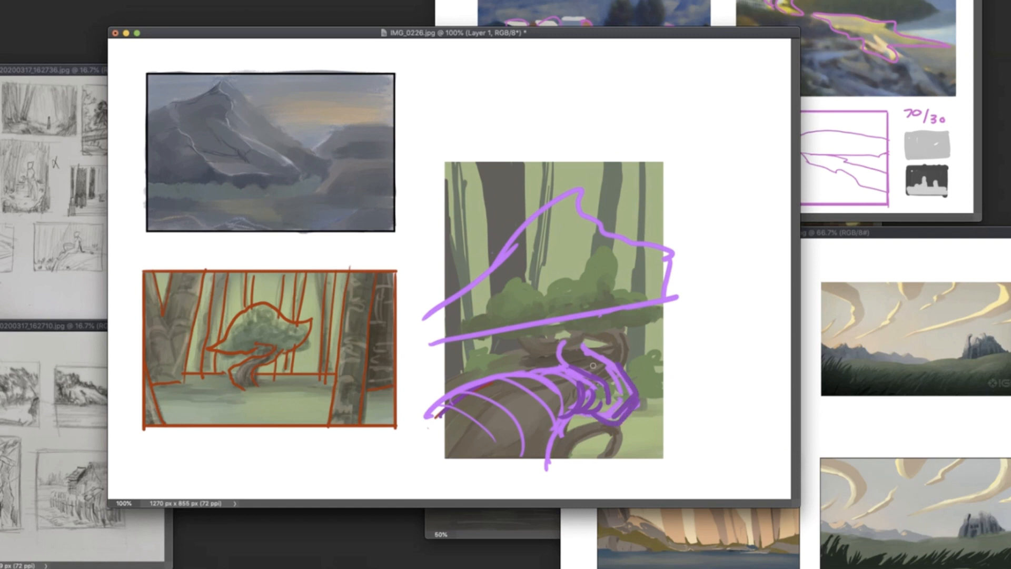
mouse_move(420, 400)
mouse_down()
mouse_move(525, 375)
mouse_move(564, 408)
mouse_up()
drag(565, 406, 548, 463)
key(super+z)
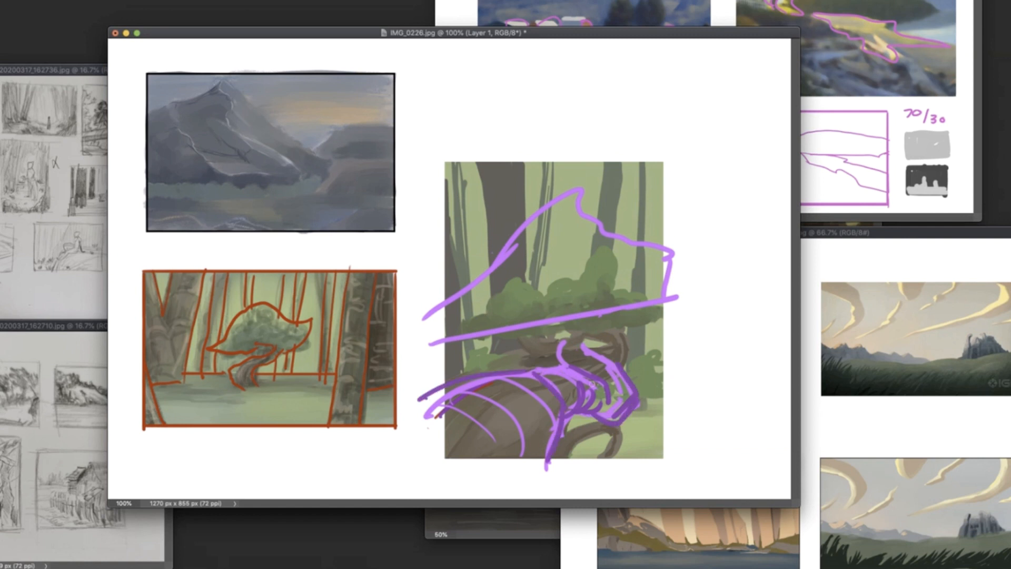
- Pick the round brush from the 7_tyCarter_brushSet_3.0 set and sketch purple branches spreading from the trunk to the canopy
key(e)
right_click(572, 308)
click(651, 445)
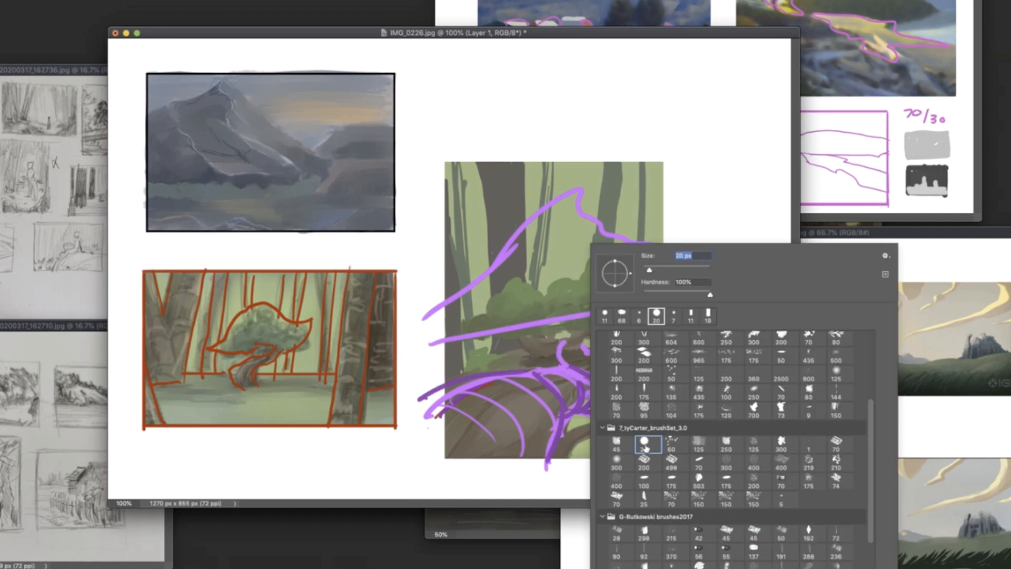
drag(574, 368, 595, 386)
drag(542, 333, 595, 331)
mouse_move(601, 353)
mouse_down()
mouse_move(615, 314)
mouse_move(600, 333)
mouse_up()
drag(615, 330, 650, 296)
mouse_move(545, 330)
mouse_down()
mouse_move(496, 302)
mouse_move(475, 319)
mouse_up()
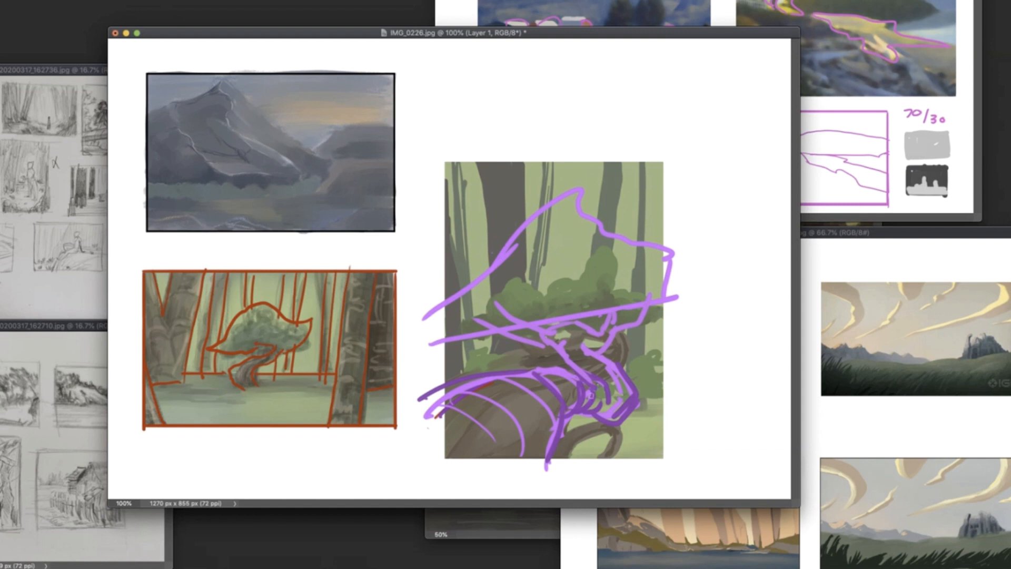
- Cover the forest painting with a beige-grey filled rectangle on a new layer and set that layer's opacity to 50%
key(alt+[)
drag(445, 162, 664, 461)
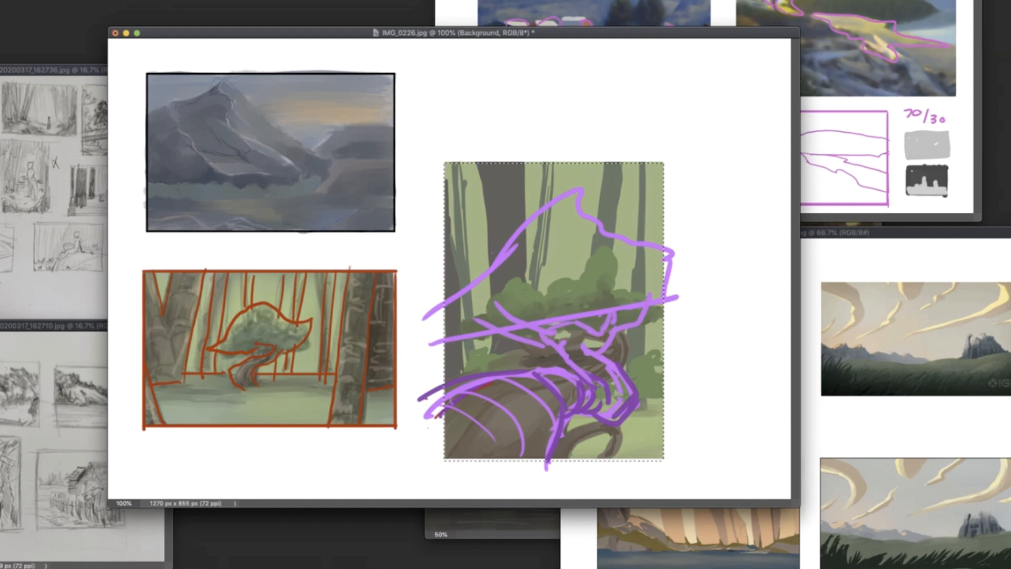
key(alt+shift+super+n)
key(shift+BackSpace)
click(385, 250)
key(super+d)
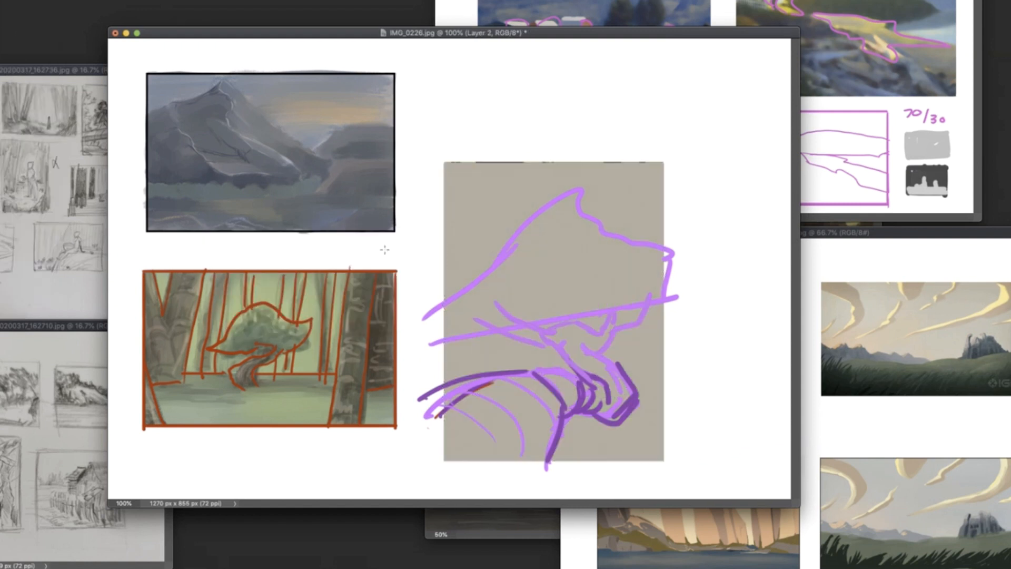
key(5)
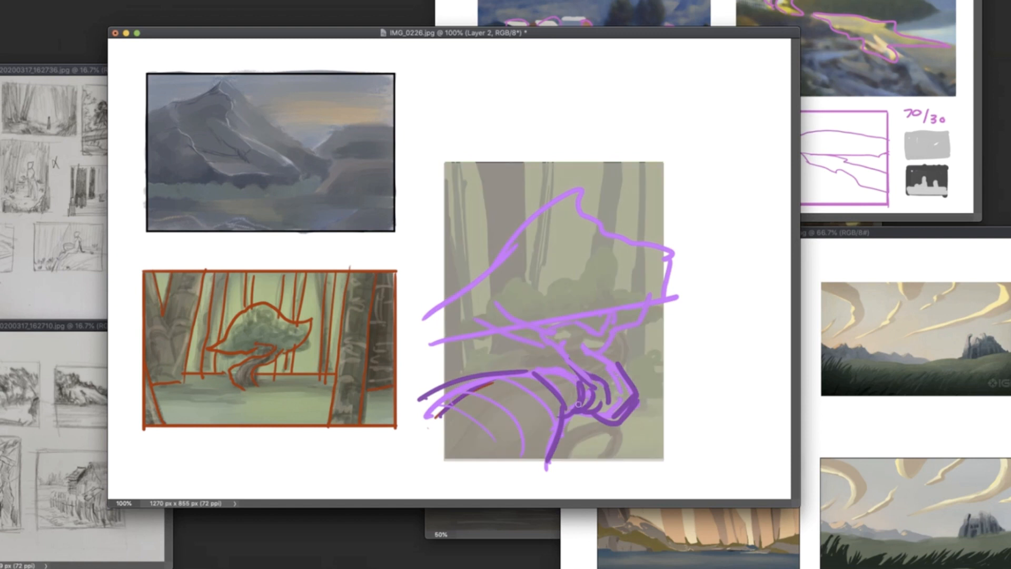
- Retrace the root and the bend on Layer 1 with dark purple outlines
key(alt+bracketright)
drag(565, 415, 548, 458)
mouse_move(421, 394)
mouse_down()
mouse_move(531, 368)
mouse_move(562, 410)
mouse_move(578, 377)
mouse_move(596, 385)
mouse_move(583, 413)
mouse_move(614, 422)
mouse_up()
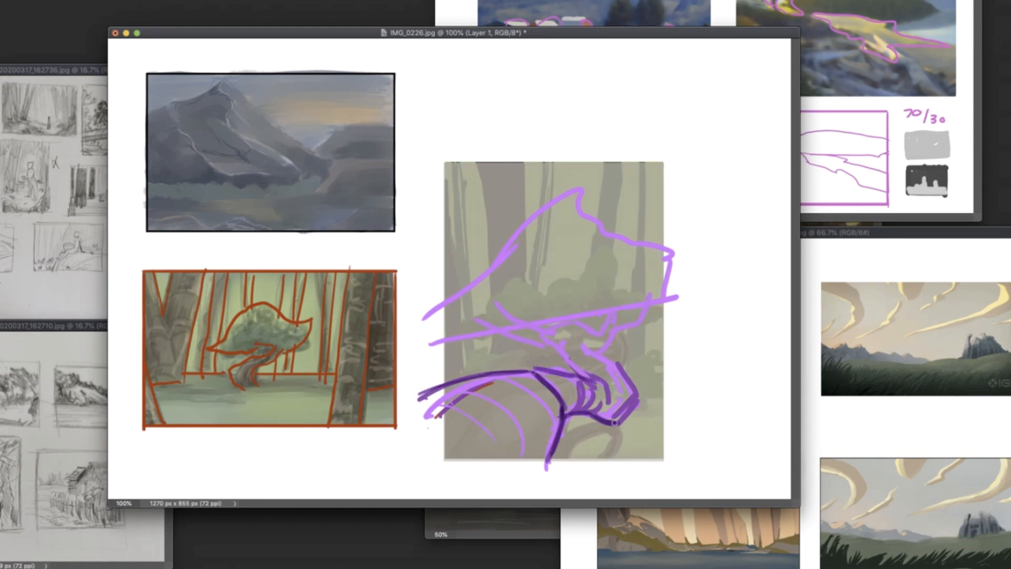
drag(613, 364, 626, 392)
drag(593, 376, 608, 402)
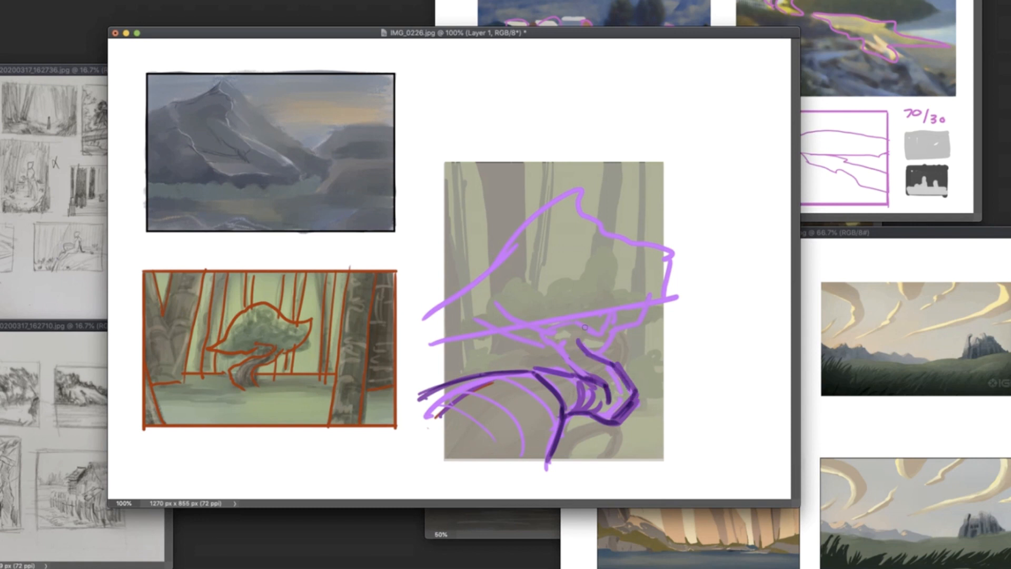
- Draw the twisting upper trunk and its forking branches in dark purple
mouse_move(570, 316)
mouse_down()
mouse_move(547, 322)
mouse_move(578, 379)
mouse_up()
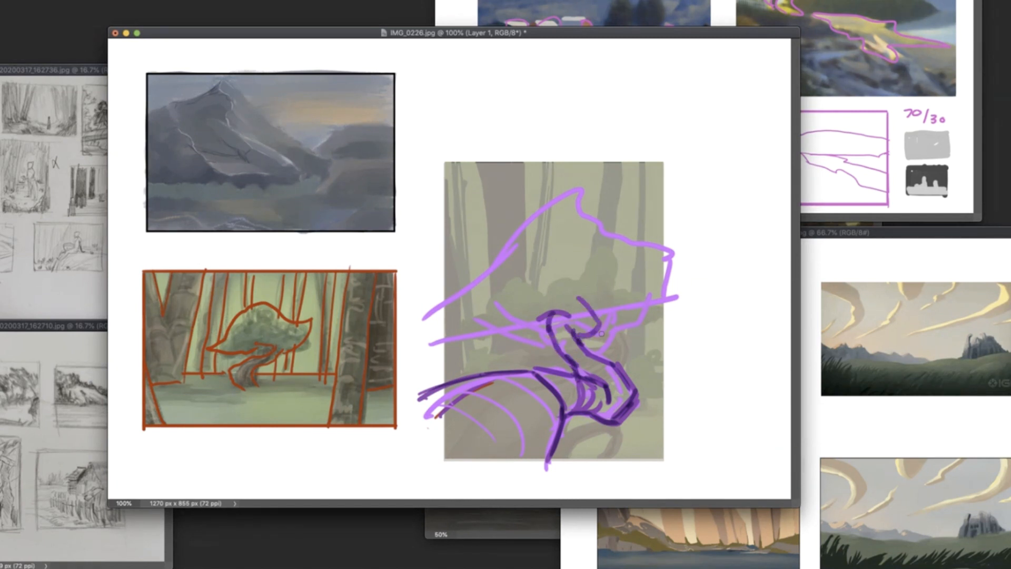
drag(572, 327, 596, 333)
mouse_move(616, 304)
mouse_down()
mouse_move(589, 331)
mouse_move(574, 282)
mouse_up()
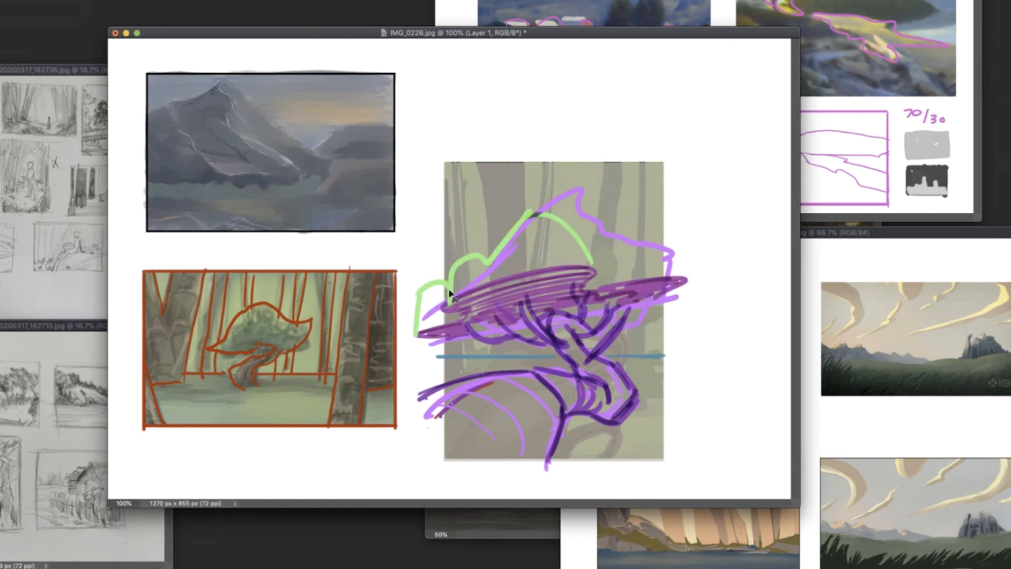
- Draw rounded green foliage clumps on the canopy's left and centre and fill them with shading strokes
mouse_move(450, 295)
mouse_down()
mouse_move(441, 322)
mouse_move(423, 324)
mouse_up()
drag(471, 261, 453, 293)
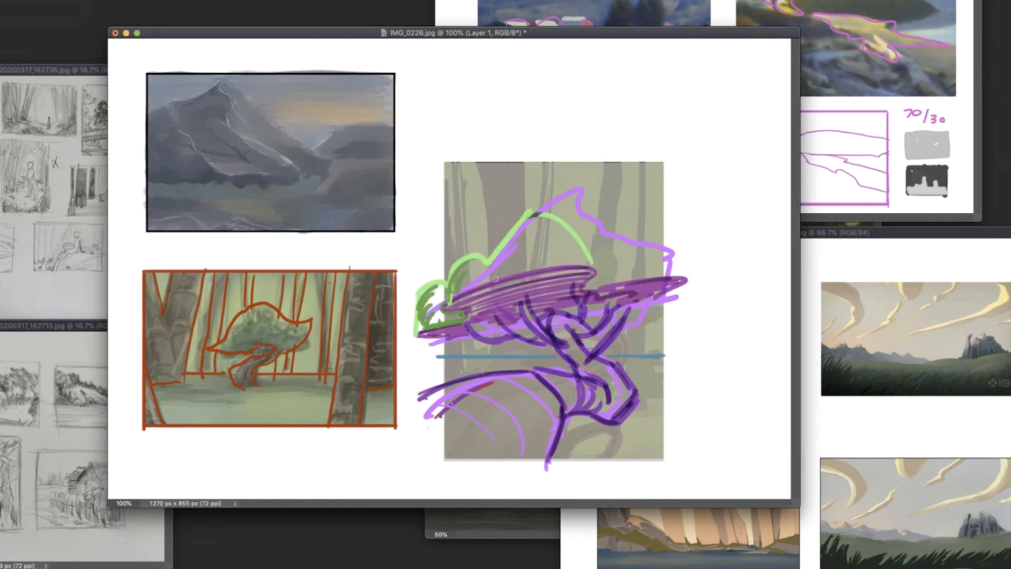
drag(527, 216, 495, 282)
mouse_move(547, 232)
mouse_down()
mouse_move(527, 263)
mouse_move(559, 215)
mouse_up()
mouse_move(518, 238)
mouse_down()
mouse_move(563, 226)
mouse_move(584, 250)
mouse_up()
drag(546, 261, 588, 262)
mouse_move(486, 260)
mouse_down()
mouse_move(466, 274)
mouse_move(467, 286)
mouse_up()
- Draw the canopy's right foliage clump in light green with curved contour strokes
drag(672, 274, 559, 212)
drag(631, 223, 602, 232)
drag(641, 236, 619, 245)
mouse_move(651, 246)
mouse_down()
mouse_move(639, 272)
mouse_move(589, 290)
mouse_up()
alt+click(523, 259)
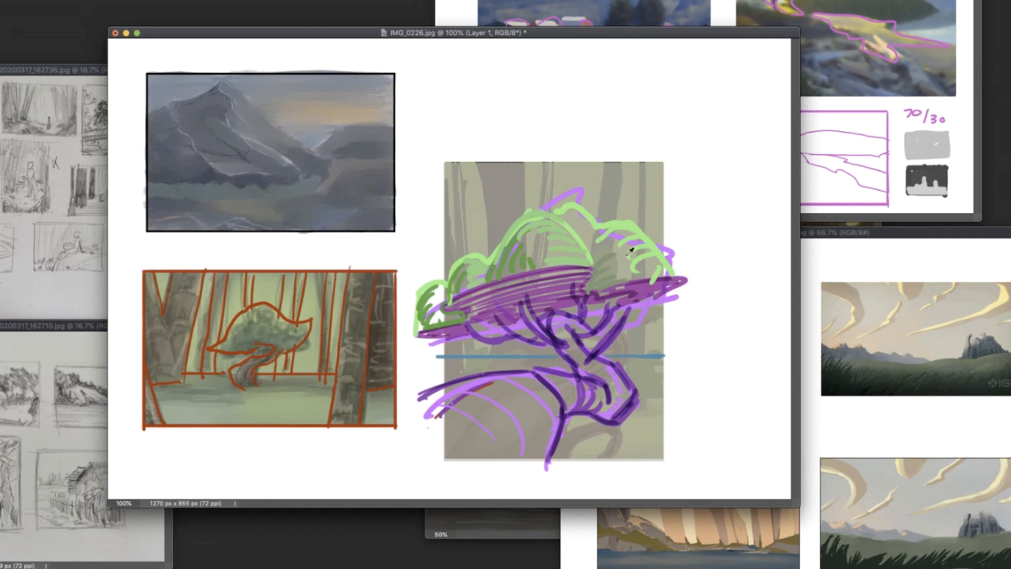
- Erase the leftover purple canopy outline around its peak and right end
mouse_move(578, 210)
mouse_down()
mouse_move(597, 248)
mouse_move(602, 240)
mouse_up()
key(super+z)
drag(581, 190, 548, 207)
drag(665, 247, 676, 263)
drag(679, 296, 662, 302)
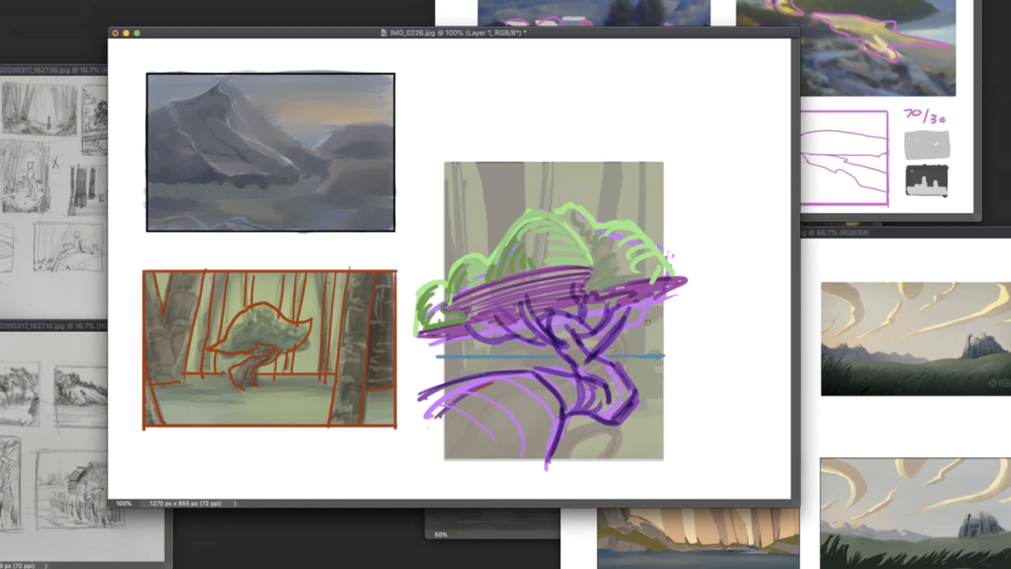
- Try a blue outline around the central foliage mass
drag(589, 313, 559, 311)
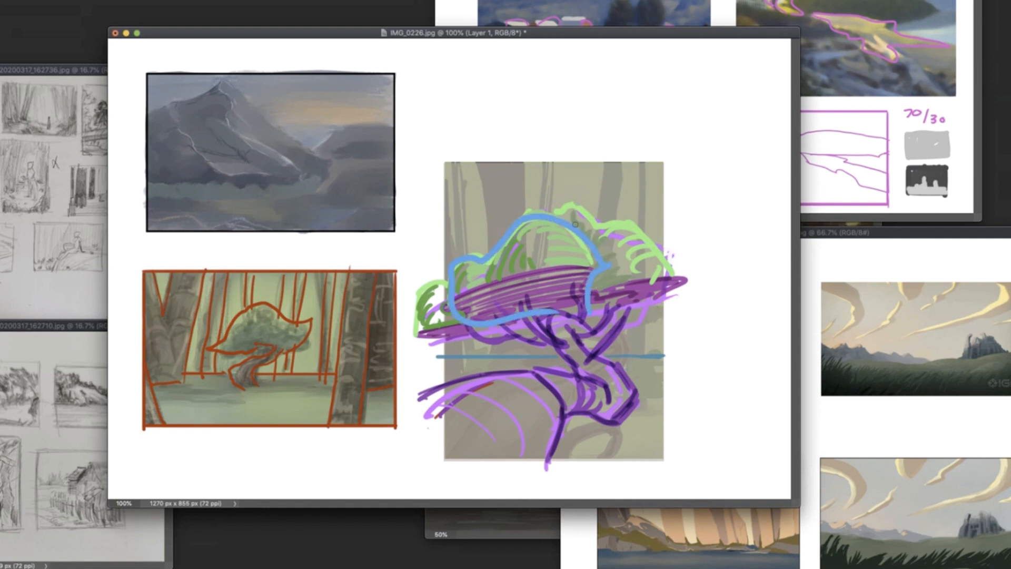
drag(579, 211, 606, 301)
mouse_move(449, 281)
mouse_down()
mouse_move(416, 296)
mouse_move(465, 327)
mouse_up()
key(super+z)
key(super+z)
key(super+z)
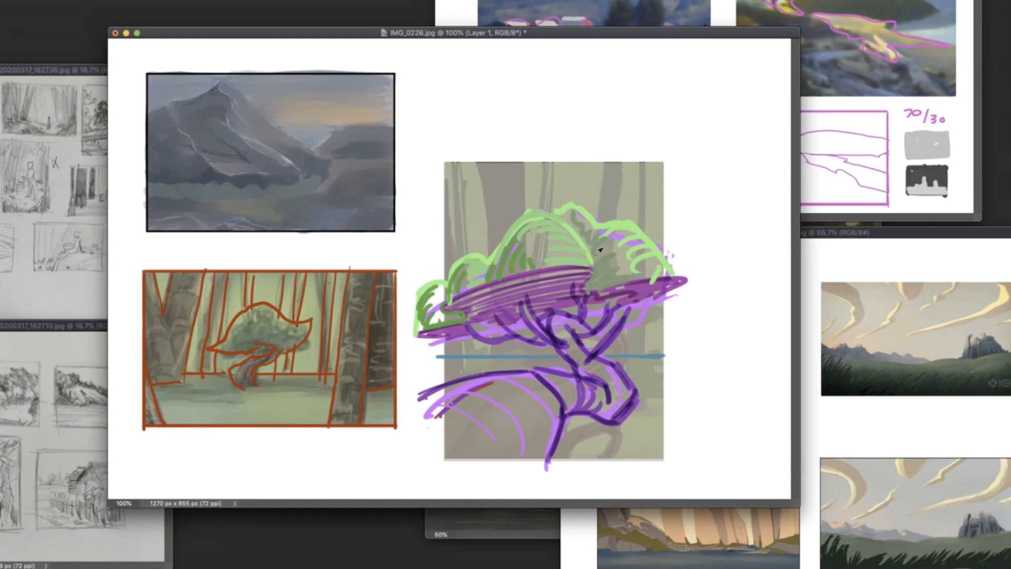
- Reinforce the outer edges of the foliage clumps with dark green lines
mouse_move(593, 225)
mouse_down()
mouse_move(588, 293)
mouse_move(648, 255)
mouse_up()
drag(564, 205, 598, 226)
drag(448, 282, 422, 322)
drag(515, 233, 486, 268)
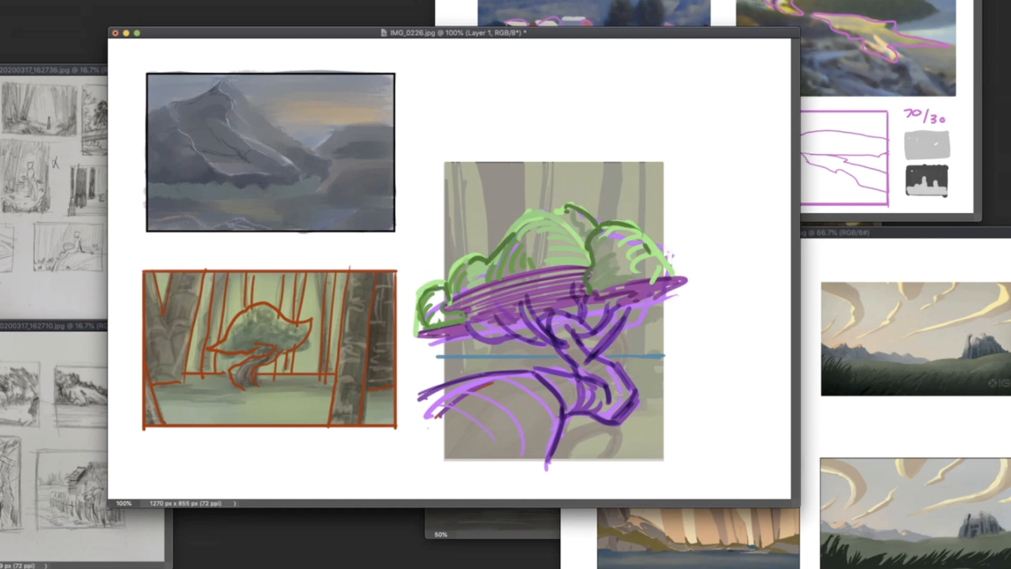
- Add small pale teal shapes and a dark purple accent where the foliage meets the canopy's underside
drag(534, 264, 564, 283)
mouse_move(475, 285)
mouse_down()
mouse_move(495, 290)
mouse_move(477, 300)
mouse_up()
drag(521, 289, 542, 287)
mouse_move(556, 289)
mouse_down()
mouse_move(573, 288)
mouse_move(549, 281)
mouse_up()
drag(484, 283, 502, 287)
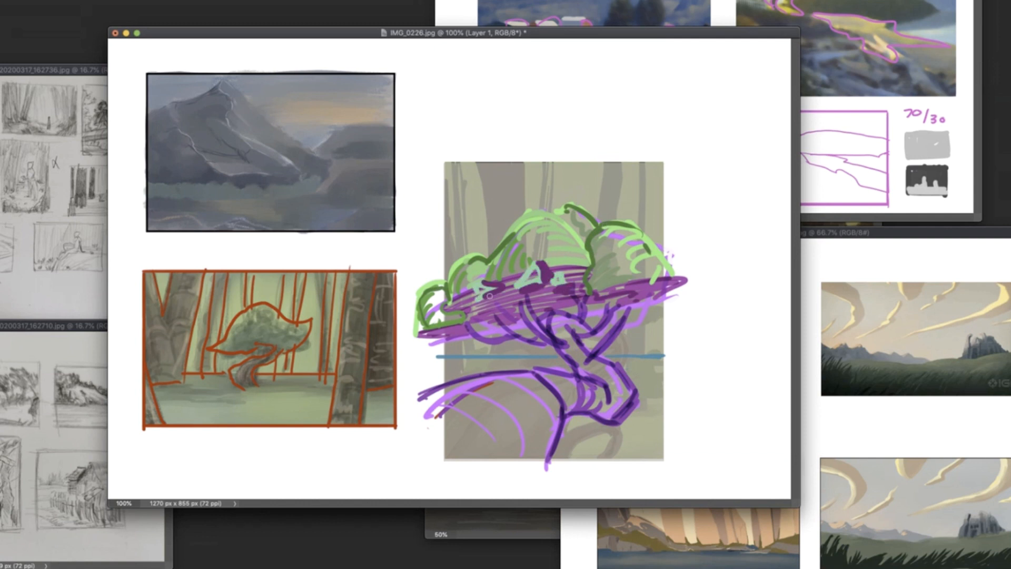
- Try a dark purple frame just outside the forest painting's edges
mouse_move(444, 156)
mouse_down()
mouse_move(443, 277)
mouse_move(670, 242)
mouse_move(670, 465)
mouse_move(443, 466)
mouse_up()
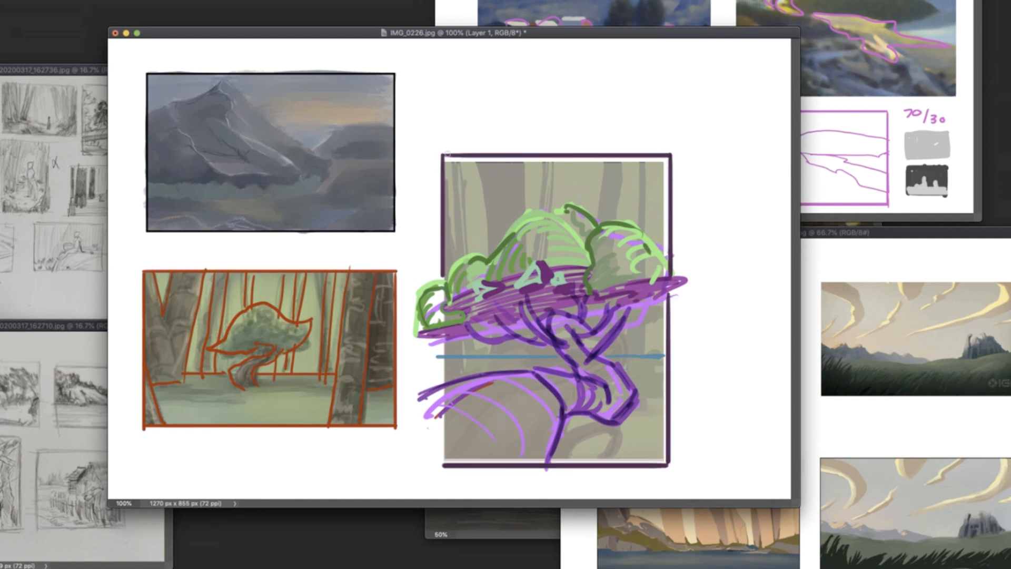
key(super+z)
key(super+z)
key(super+z)
key(super+z)
- Draw a dark purple frame extending beyond the painting on the left, top and bottom, and erase the stray vertical line inside it
mouse_move(664, 152)
mouse_down()
mouse_move(669, 471)
mouse_move(433, 469)
mouse_up()
mouse_move(429, 156)
mouse_down()
mouse_move(420, 361)
mouse_move(430, 467)
mouse_up()
key(e)
drag(444, 277, 446, 158)
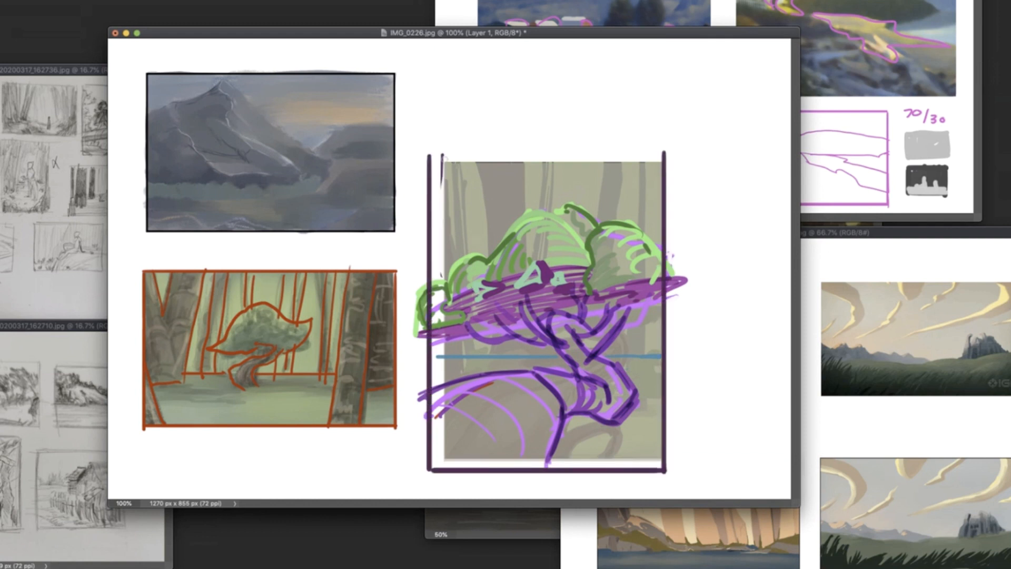
drag(663, 151, 429, 147)
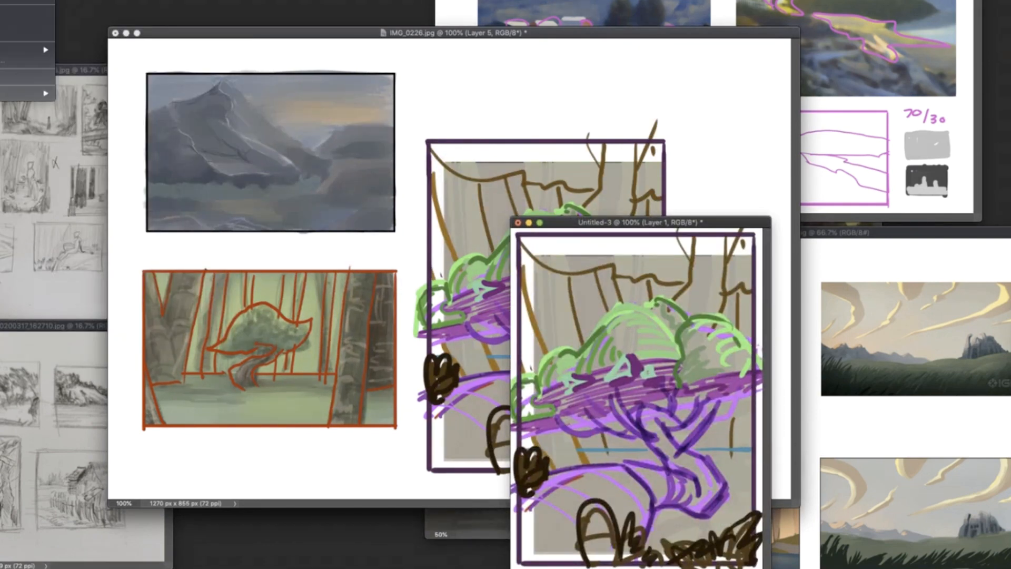
- Resize the new sketch document to 1000 px wide and reduce the IMG_0226.jpg reference window to 33.3% zoom
key(super+alt+i)
text(1000)
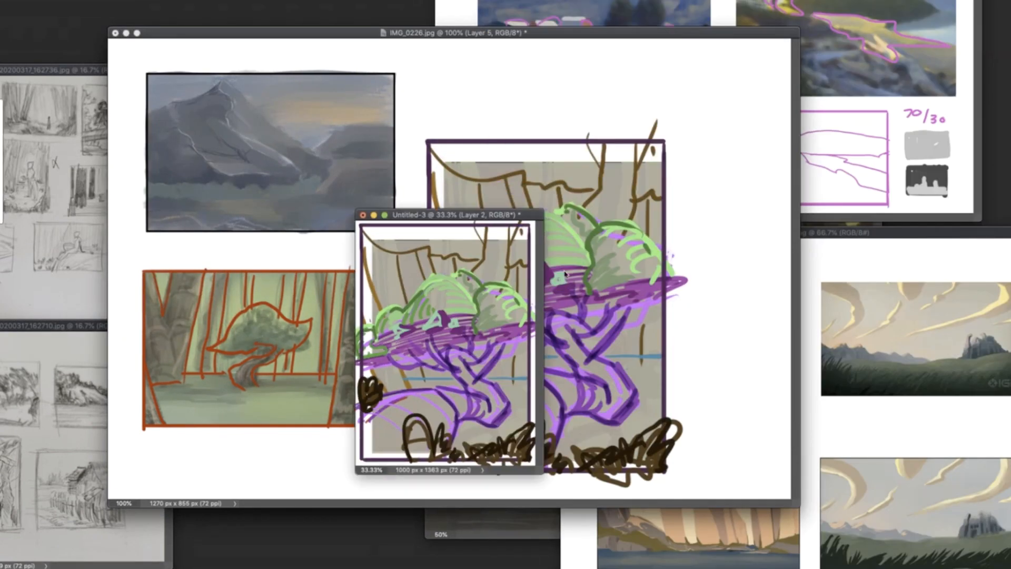
click(611, 269)
key(super+minus)
key(super+minus)
key(super+minus)
- Choose a painting brush from the G-Rutkowski brushes2017 set for the background of Untitled-3
click(456, 245)
right_click(456, 244)
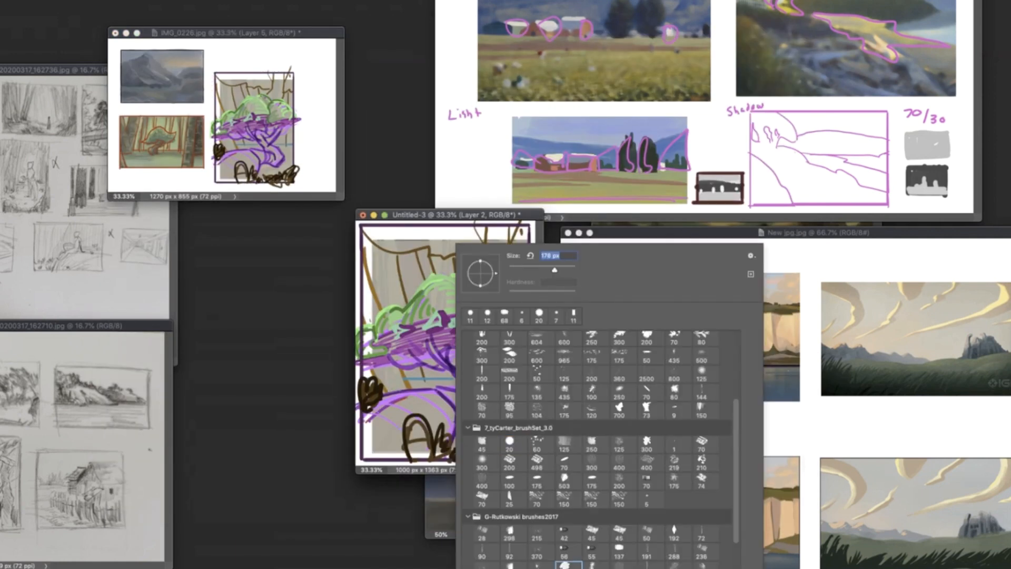
key(Return)
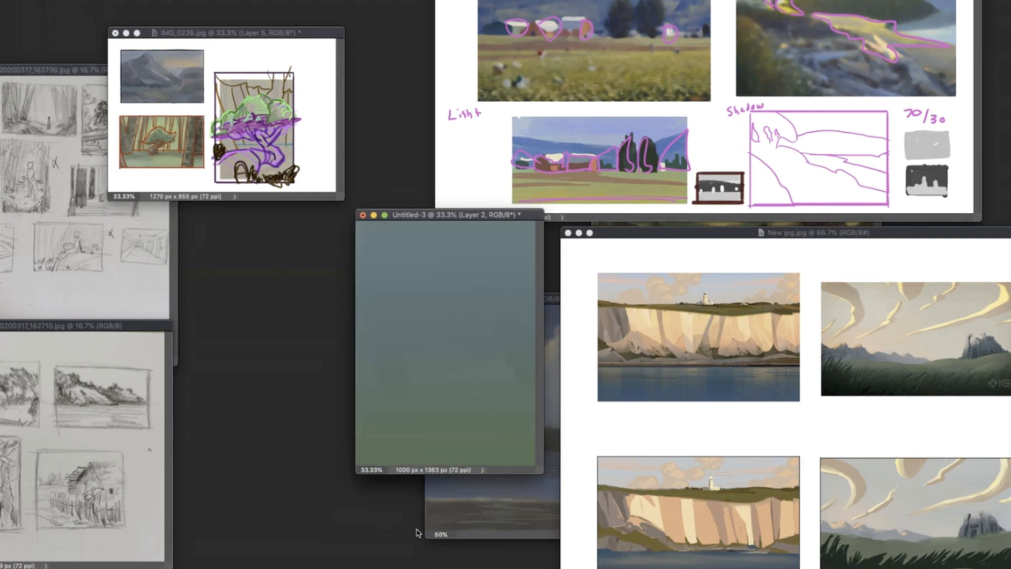
right_click(458, 246)
key(Return)
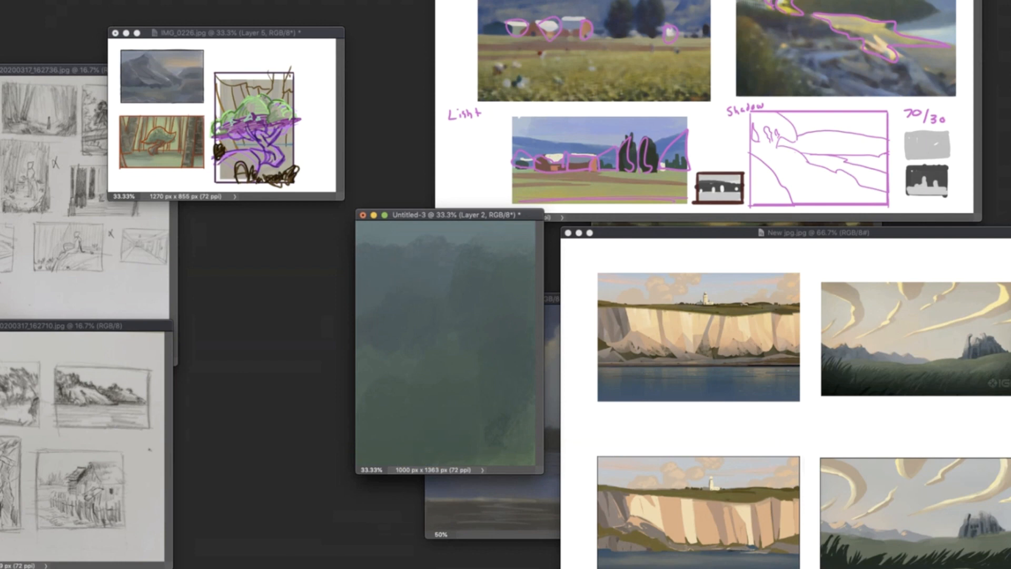
- Move the New jpg.jpg reference out of the way, enlarge Untitled-3 to 50% zoom and show its tree sketch
drag(1009, 233, 941, 387)
click(507, 329)
key(super+plus)
drag(548, 215, 524, 113)
click(1009, 307)
click(1009, 307)
click(1009, 307)
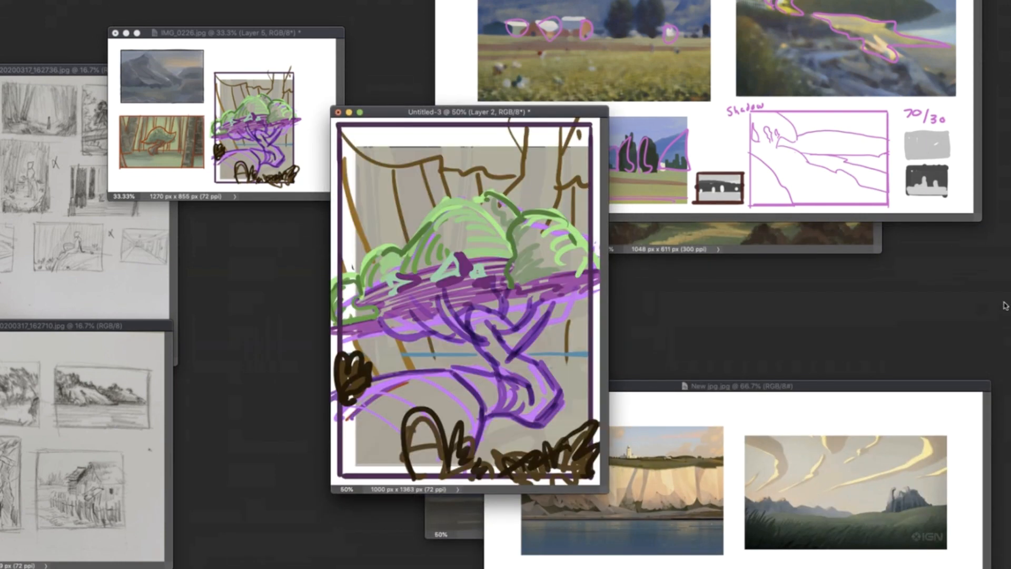
- Select the outline of the sketched tree and cliff, fill it with dark brown on a new layer, and deselect
mouse_move(594, 245)
mouse_down()
mouse_move(403, 248)
mouse_move(488, 364)
mouse_move(492, 421)
mouse_move(611, 274)
mouse_up()
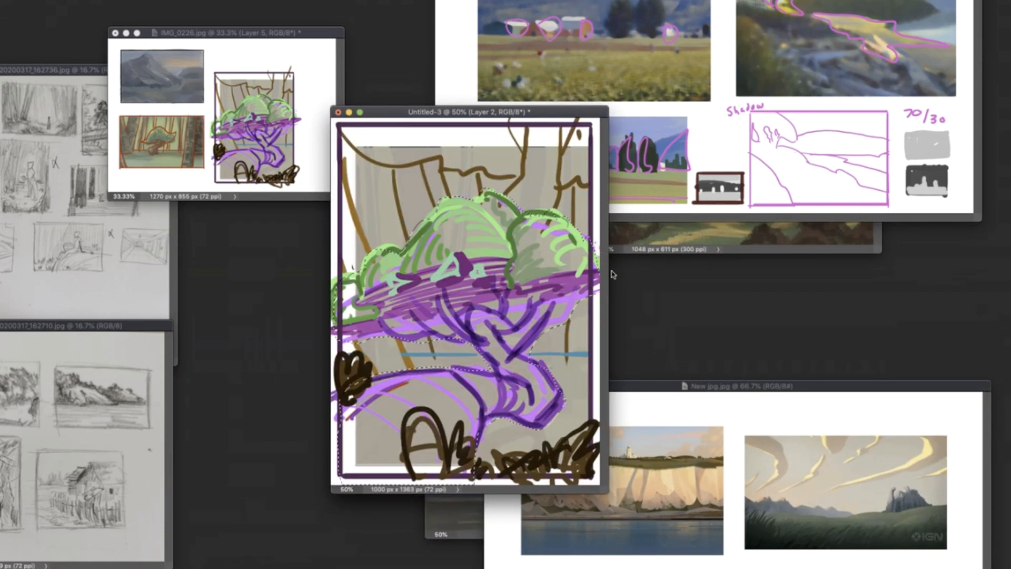
click(1009, 306)
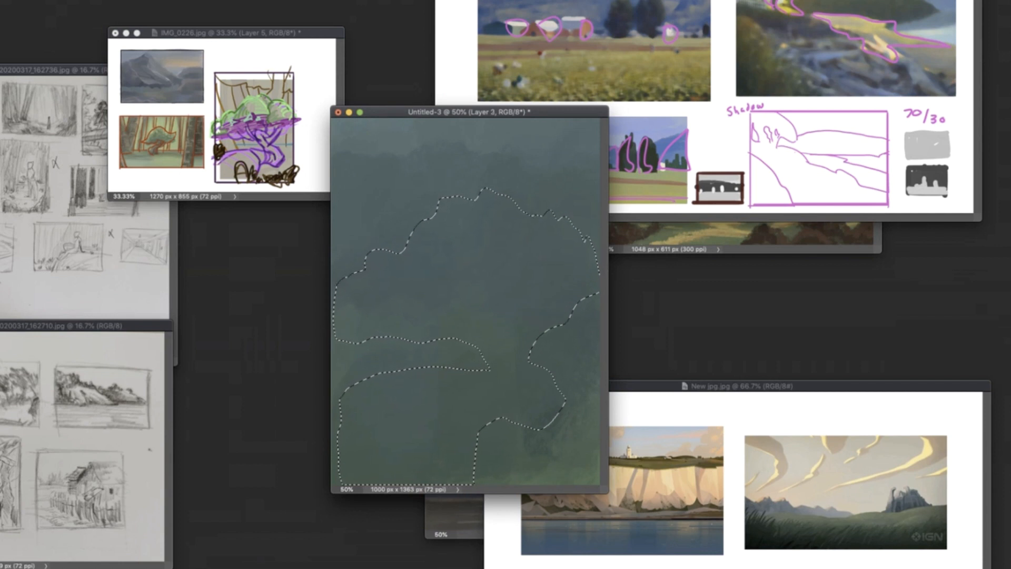
mouse_move(548, 382)
mouse_down()
mouse_move(558, 318)
mouse_move(507, 302)
mouse_move(395, 444)
mouse_up()
key(super+d)
- Paint near-black brown shadows and lighter greyish-brown planes on the cliff and the rounded trunk base
right_click(476, 387)
click(559, 444)
right_click(444, 343)
drag(376, 386, 335, 402)
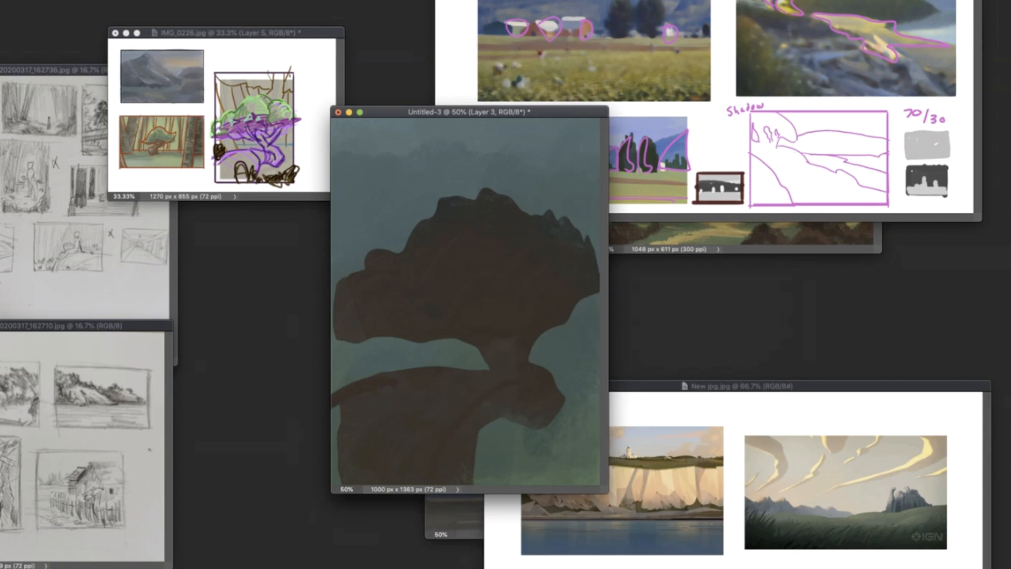
mouse_move(456, 377)
mouse_down()
mouse_move(476, 415)
mouse_move(468, 470)
mouse_up()
right_click(483, 399)
mouse_move(504, 377)
mouse_down()
mouse_move(482, 422)
mouse_move(483, 412)
mouse_move(530, 388)
mouse_move(458, 395)
mouse_up()
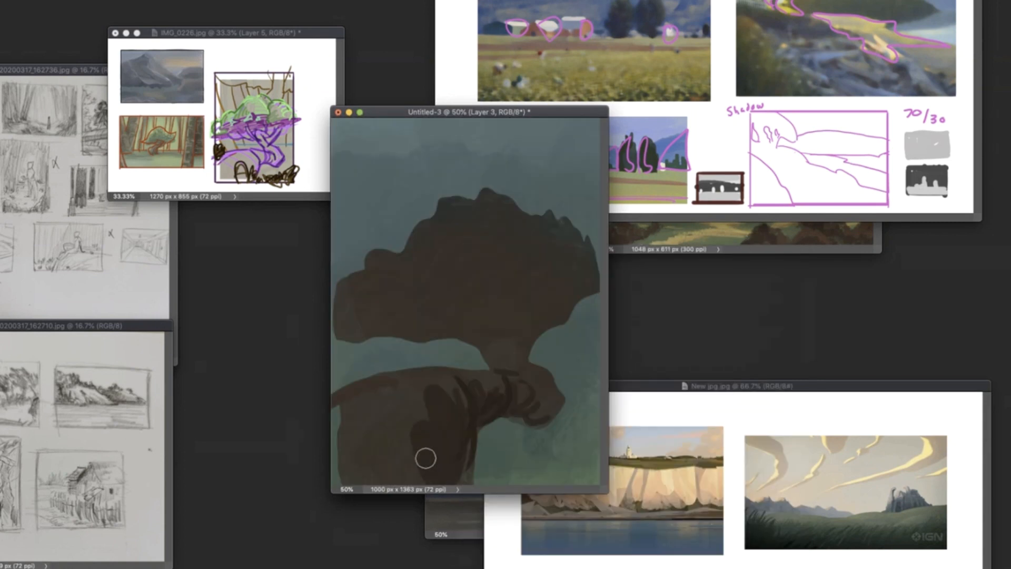
mouse_move(425, 458)
mouse_down()
mouse_move(337, 453)
mouse_move(340, 408)
mouse_up()
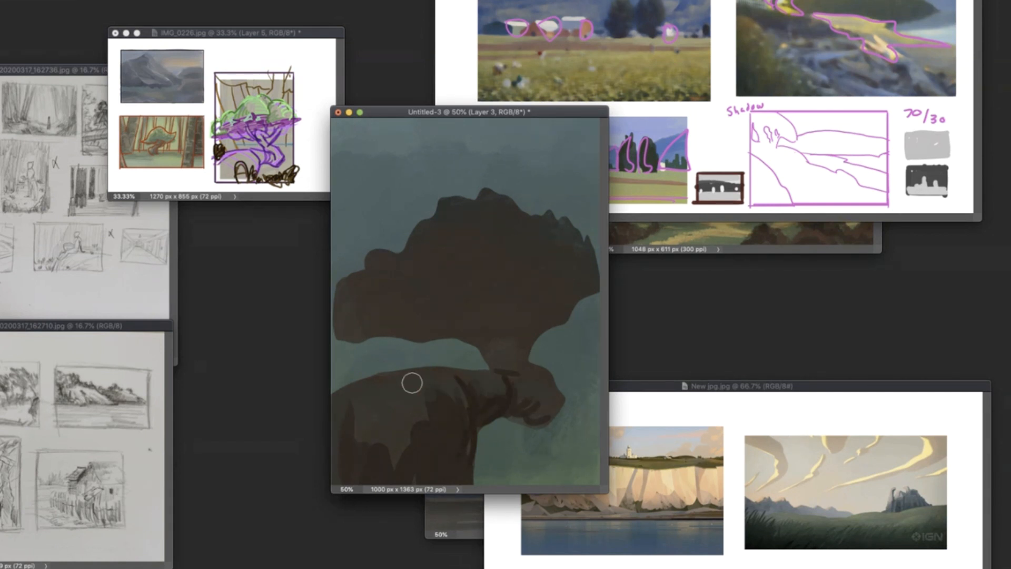
mouse_move(412, 383)
mouse_down()
mouse_move(432, 408)
mouse_move(390, 396)
mouse_move(374, 449)
mouse_up()
mouse_move(449, 379)
mouse_down()
mouse_move(458, 397)
mouse_move(505, 358)
mouse_up()
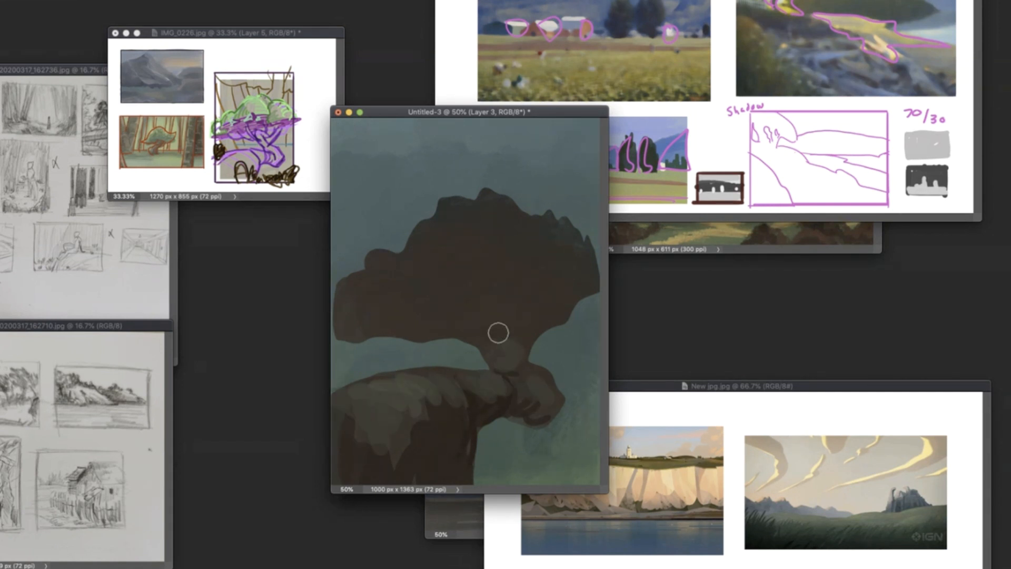
- Choose a leafy brush and paint the tree crown dark green with a ragged foliage edge
right_click(498, 332)
click(704, 339)
drag(584, 272, 587, 271)
drag(526, 253, 553, 282)
drag(571, 235, 437, 224)
drag(342, 287, 363, 302)
mouse_move(351, 269)
mouse_down()
mouse_move(419, 270)
mouse_move(530, 203)
mouse_up()
mouse_move(587, 237)
mouse_down()
mouse_move(515, 295)
mouse_move(422, 318)
mouse_up()
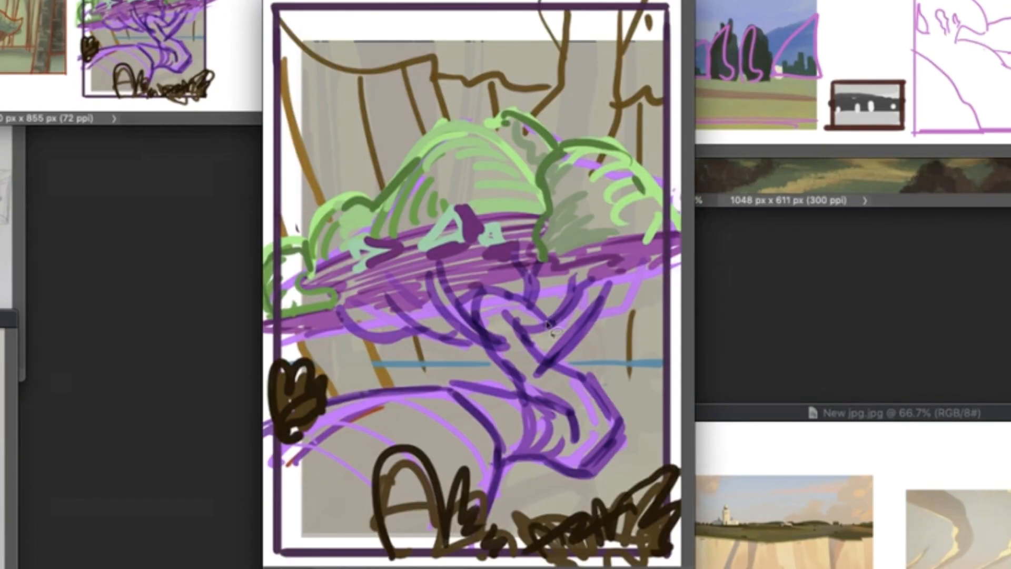
- Select gap shapes beneath the crown following the sketched branches, delete them from the silhouette, and deselect
mouse_move(548, 323)
mouse_down()
mouse_move(578, 268)
mouse_move(537, 296)
mouse_up()
drag(522, 296, 457, 301)
mouse_move(454, 329)
mouse_down()
mouse_move(407, 326)
mouse_move(398, 310)
mouse_up()
mouse_move(604, 304)
mouse_down()
mouse_move(626, 312)
mouse_move(594, 324)
mouse_move(678, 270)
mouse_up()
key(Delete)
key(super+d)
- Paint thin dark brown branches curving from the trunk through the gaps under the crown
key(b)
right_click(608, 191)
click(700, 235)
right_click(613, 318)
click(706, 233)
mouse_move(554, 324)
mouse_down()
mouse_move(571, 269)
mouse_move(563, 267)
mouse_up()
drag(568, 277, 595, 261)
drag(519, 302, 498, 281)
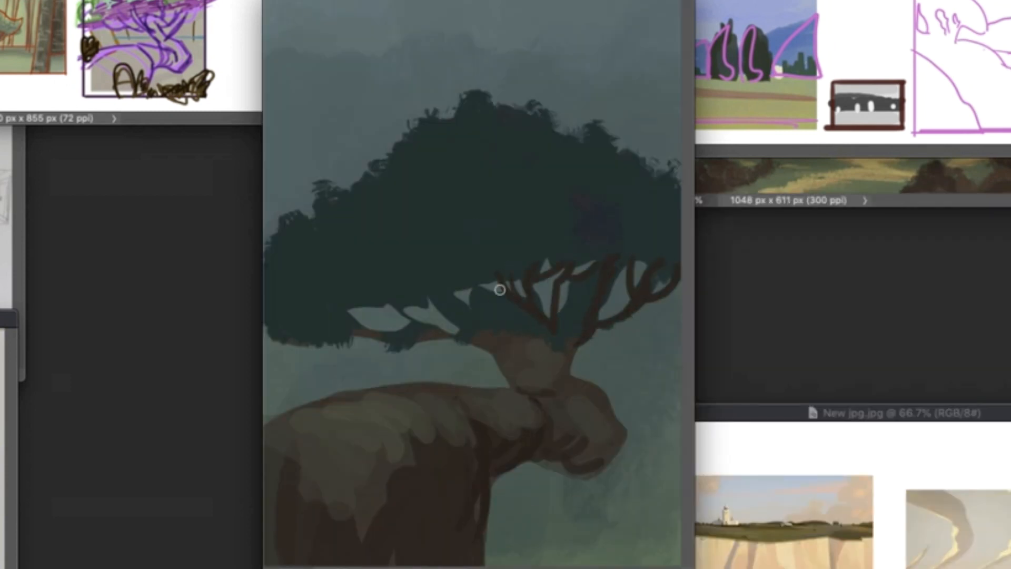
drag(457, 322, 362, 291)
drag(347, 326, 517, 356)
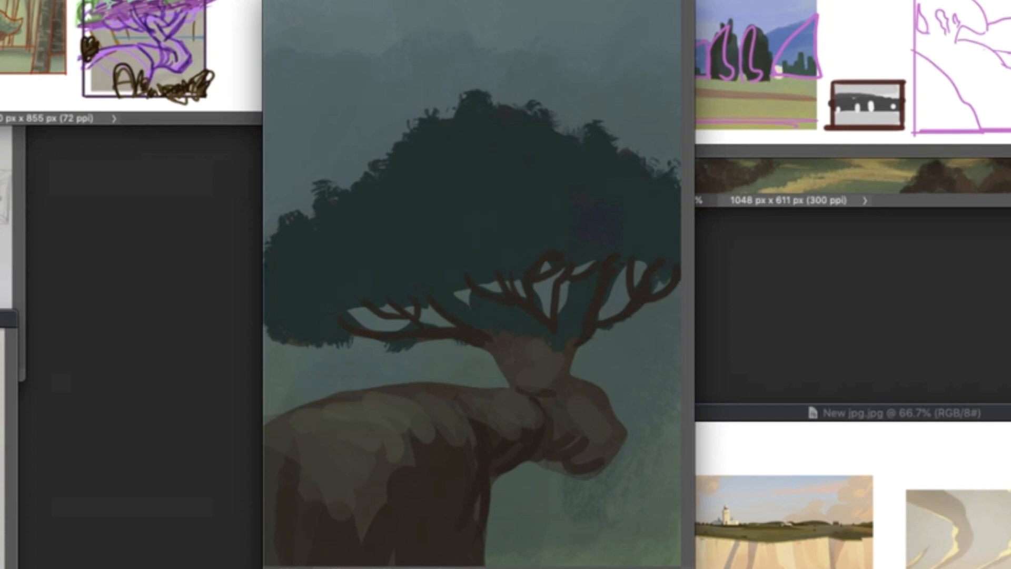
- Glaze the crown's underside, branches and upper trunk with dark blue shadow using a large soft brush
right_click(652, 357)
click(674, 394)
mouse_move(647, 259)
mouse_down()
mouse_move(469, 279)
mouse_move(709, 295)
mouse_up()
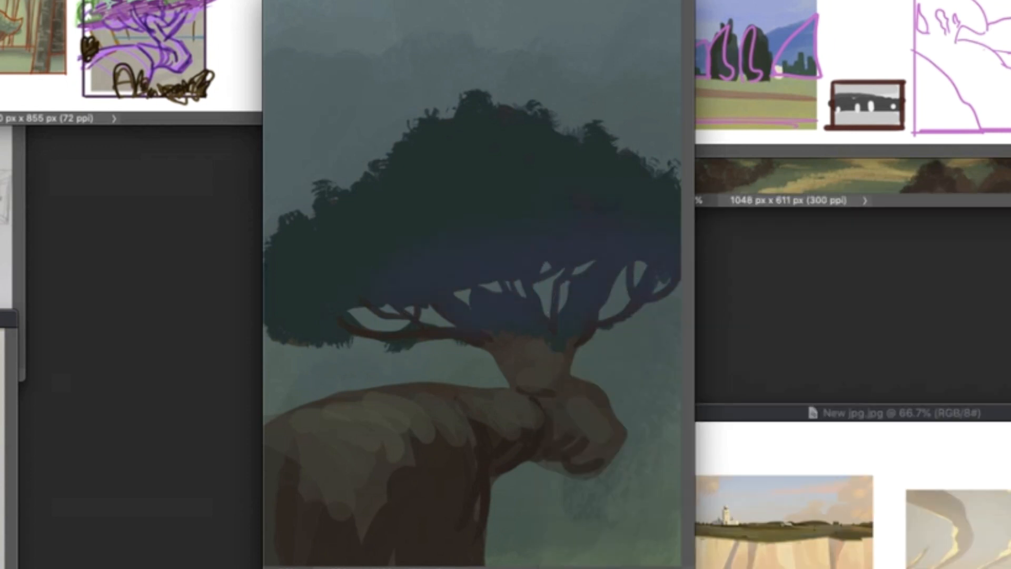
right_click(631, 337)
click(674, 393)
mouse_move(371, 311)
mouse_down()
mouse_move(532, 293)
mouse_move(647, 192)
mouse_move(665, 164)
mouse_up()
drag(508, 262, 646, 427)
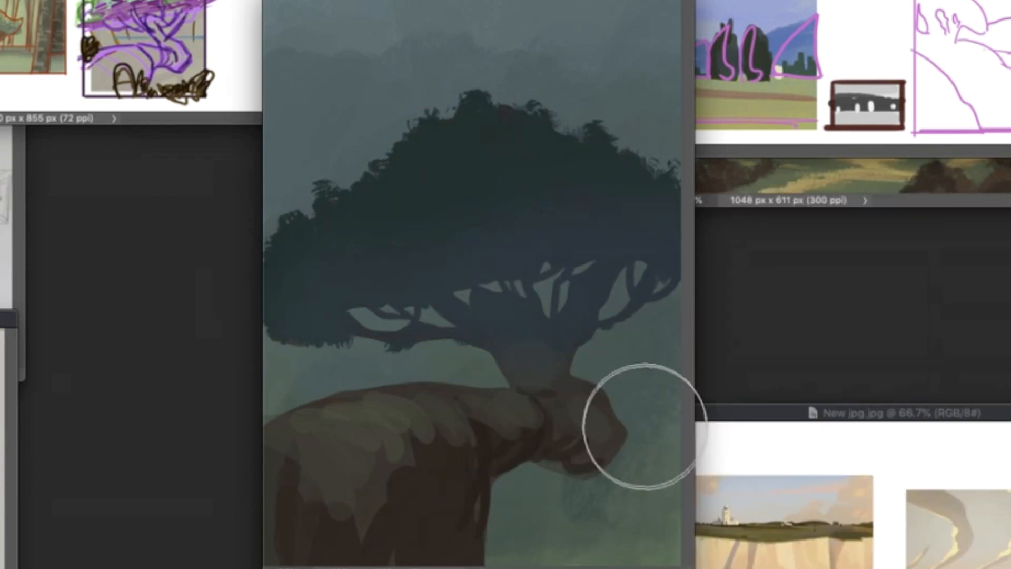
- Paint a pale teal sky behind the tree down to a straight horizon, with a darker green band below it
right_click(497, 190)
click(631, 395)
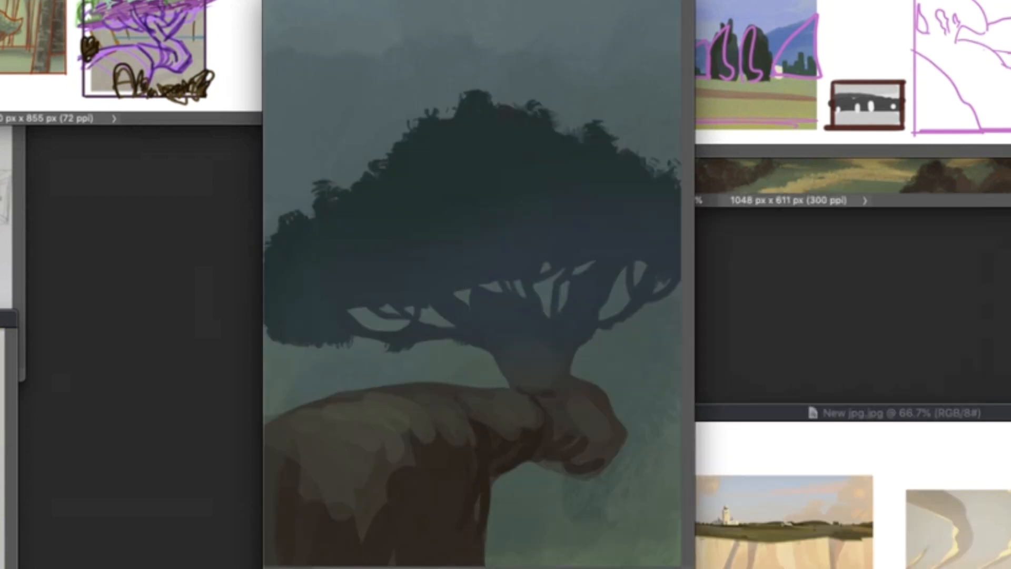
drag(674, 363, 235, 347)
key(super+z)
right_click(611, 238)
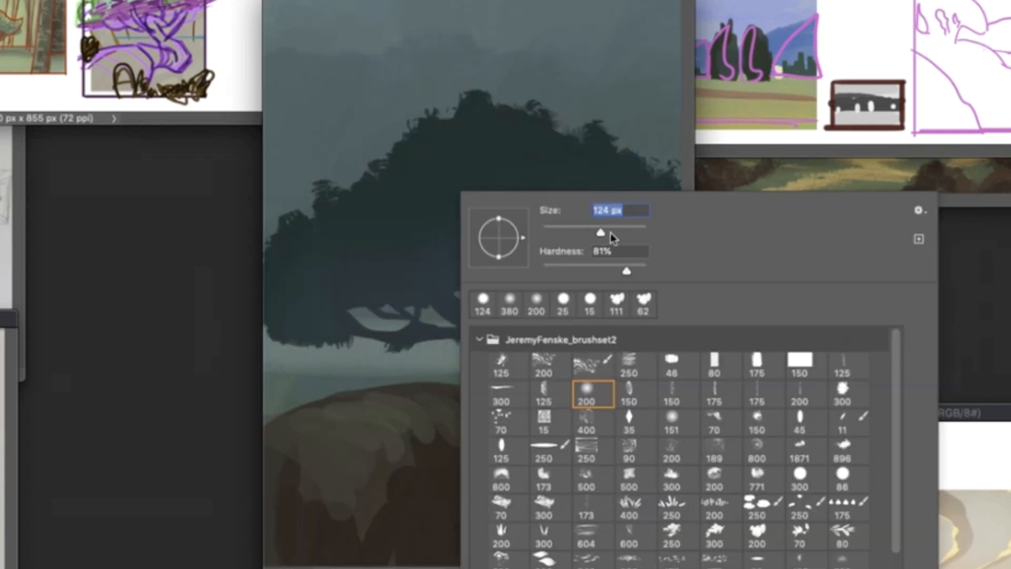
mouse_move(300, 221)
mouse_down()
mouse_move(366, 237)
mouse_move(382, 136)
mouse_up()
mouse_move(639, 319)
mouse_down()
mouse_move(634, 340)
mouse_move(269, 342)
mouse_up()
alt+click(648, 403)
drag(656, 403, 274, 403)
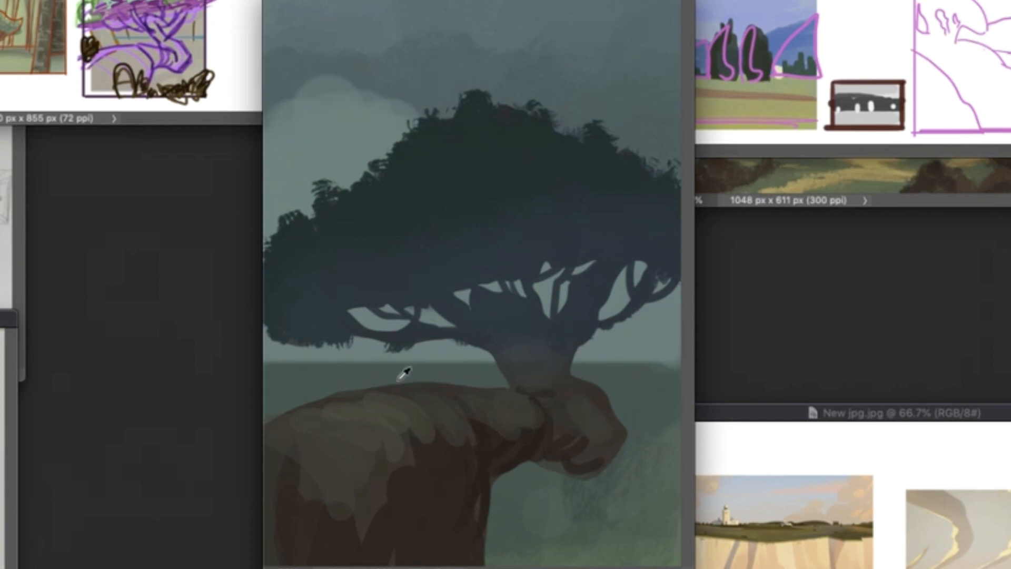
- Repaint the upper sky around the tree crown in muted blue, covering the pale cloud shape
drag(662, 158, 611, 141)
mouse_move(289, 84)
mouse_down()
mouse_move(289, 153)
mouse_move(459, 64)
mouse_up()
mouse_move(497, 61)
mouse_down()
mouse_move(642, 139)
mouse_move(616, 60)
mouse_up()
alt+click(625, 104)
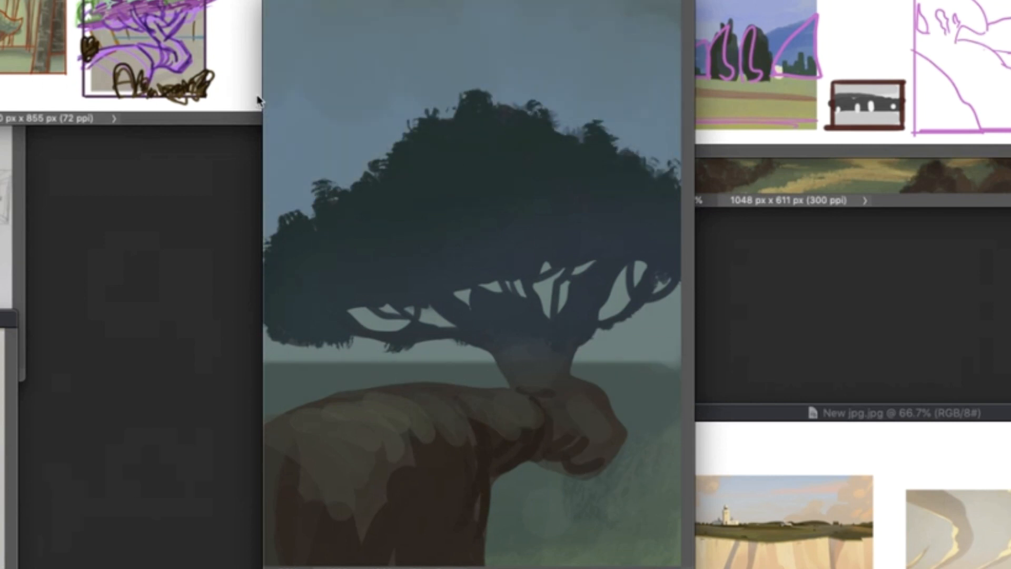
right_click(568, 244)
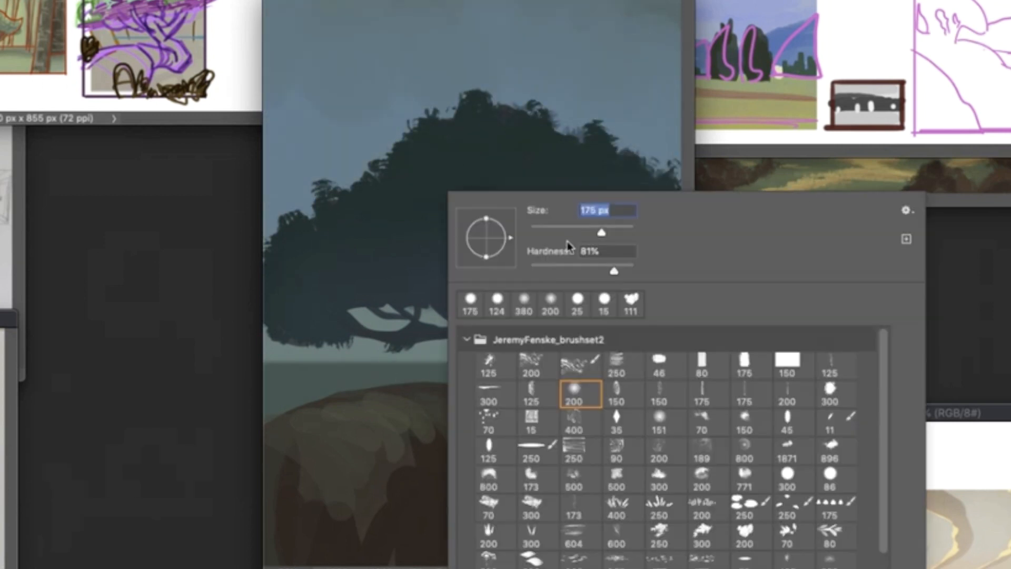
key(Escape)
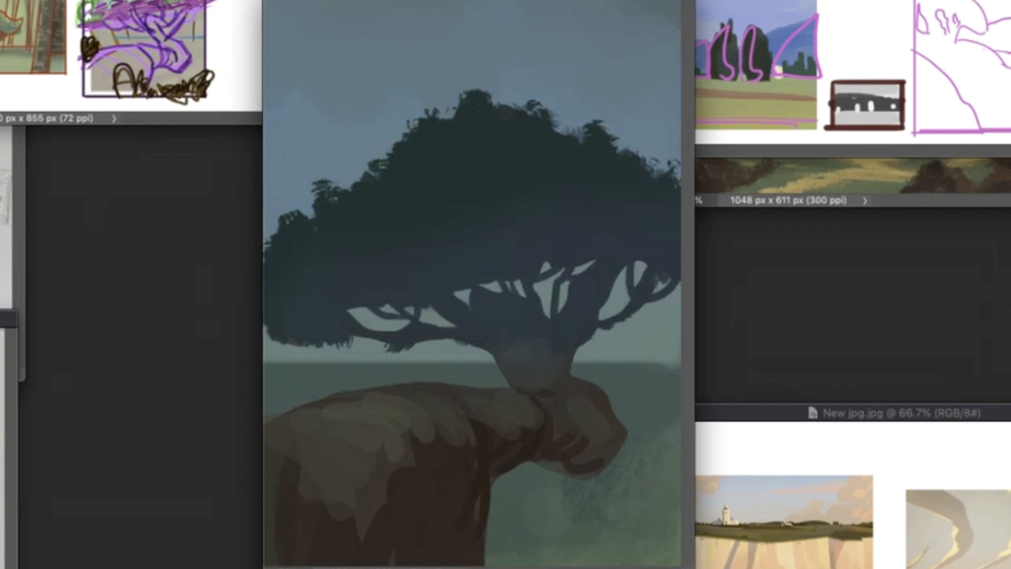
- Paint beige patches of dappled sunlight across the cliff top and trim their edges with dark brown
mouse_move(375, 396)
mouse_down()
mouse_move(453, 408)
mouse_move(470, 398)
mouse_move(527, 415)
mouse_up()
drag(318, 410, 371, 462)
right_click(472, 381)
mouse_move(462, 392)
mouse_down()
mouse_move(483, 433)
mouse_move(499, 417)
mouse_up()
drag(500, 390, 546, 424)
mouse_move(440, 378)
mouse_down()
mouse_move(368, 384)
mouse_move(417, 454)
mouse_up()
right_click(408, 389)
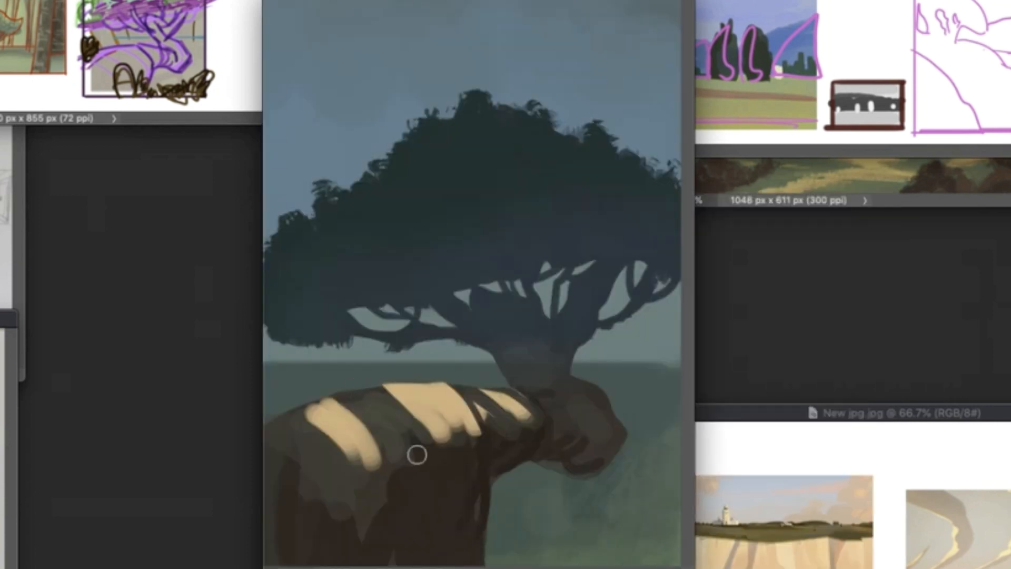
drag(391, 389, 430, 441)
drag(362, 415, 389, 470)
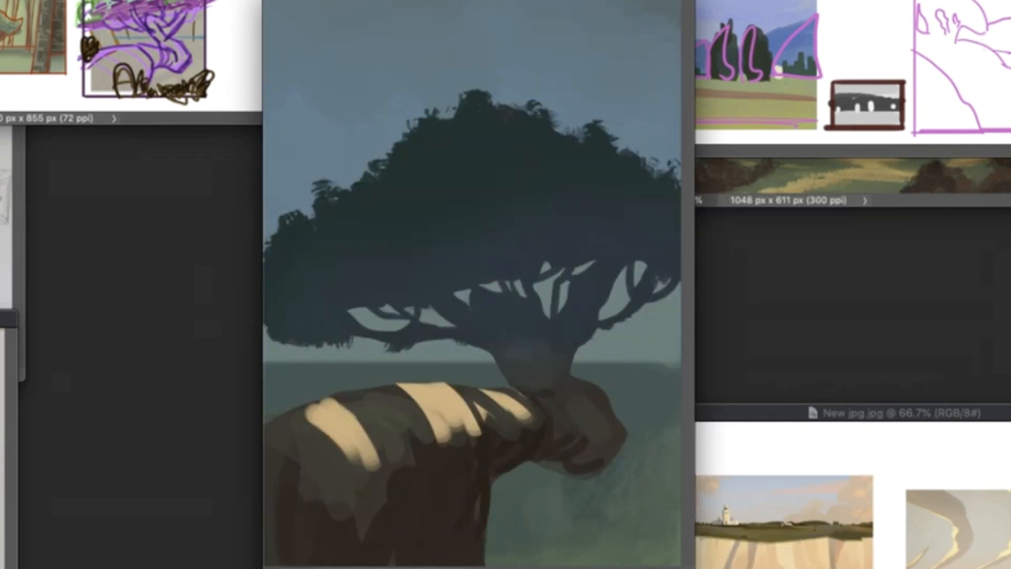
- Blend the lower edges of the sunlit cliff patches into the shadow with golden-brown strokes and refine the patch nearest the trunk
mouse_move(470, 417)
mouse_down()
mouse_move(472, 435)
mouse_move(448, 438)
mouse_up()
drag(363, 445, 369, 466)
drag(351, 446, 355, 471)
drag(520, 414, 534, 431)
drag(435, 407, 450, 459)
drag(472, 413, 474, 447)
mouse_move(448, 429)
mouse_down()
mouse_move(457, 457)
mouse_move(464, 425)
mouse_up()
drag(365, 456, 371, 480)
drag(533, 429, 539, 443)
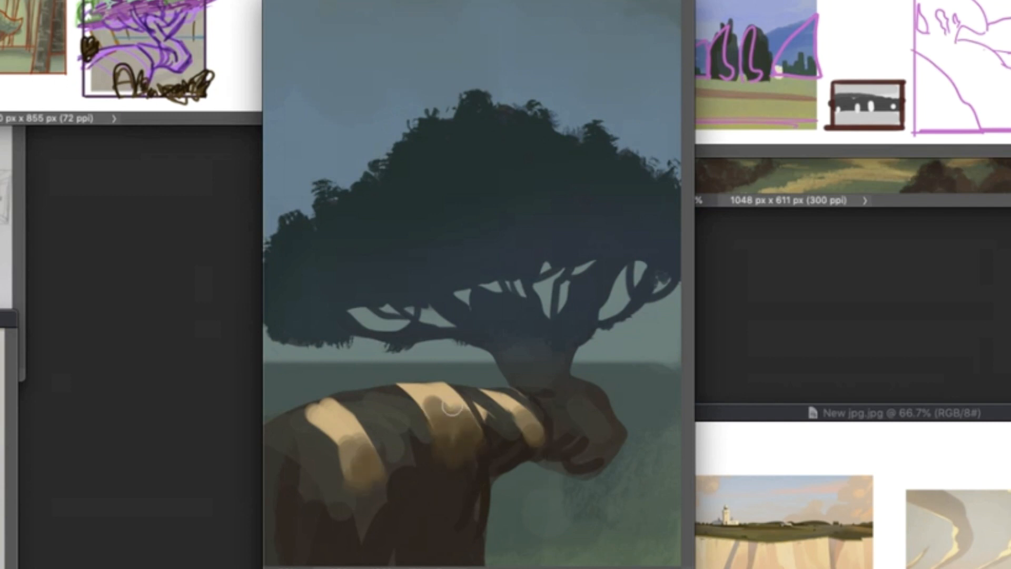
drag(502, 0, 499, 4)
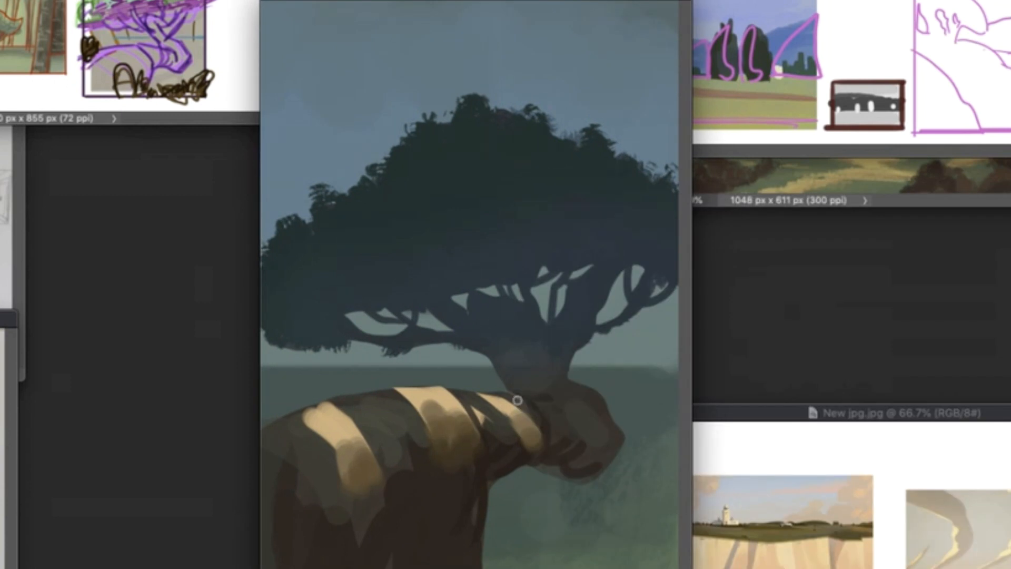
key(super+Tab)
drag(506, 396, 542, 408)
- Paint an ochre lit side on the tree trunk and reshape the sky gap among the branches above it
right_click(558, 190)
click(648, 233)
click(478, 324)
mouse_move(486, 328)
mouse_down()
mouse_move(511, 379)
mouse_move(551, 385)
mouse_up()
drag(512, 343, 548, 381)
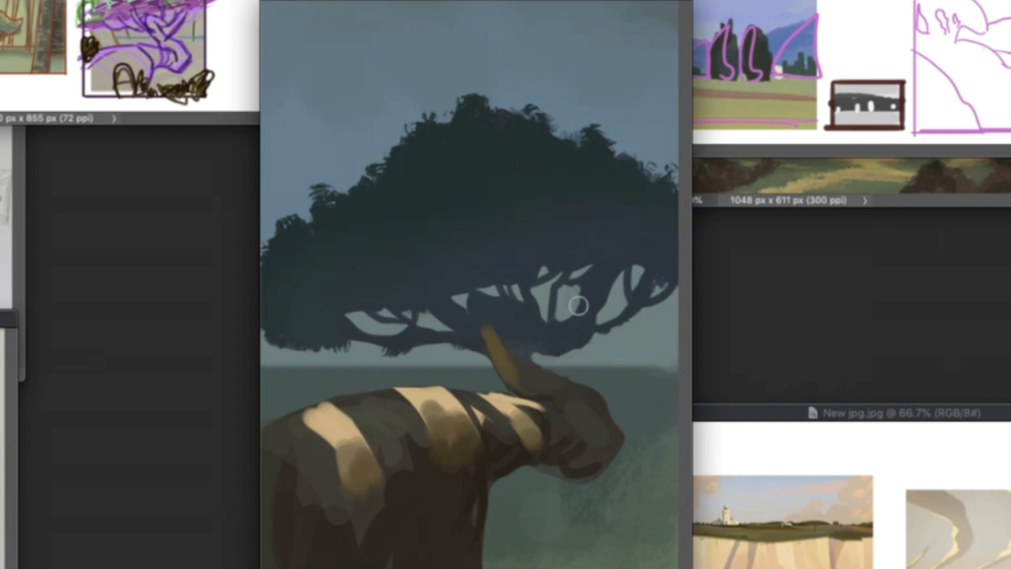
mouse_move(468, 296)
mouse_down()
mouse_move(506, 293)
mouse_move(525, 280)
mouse_up()
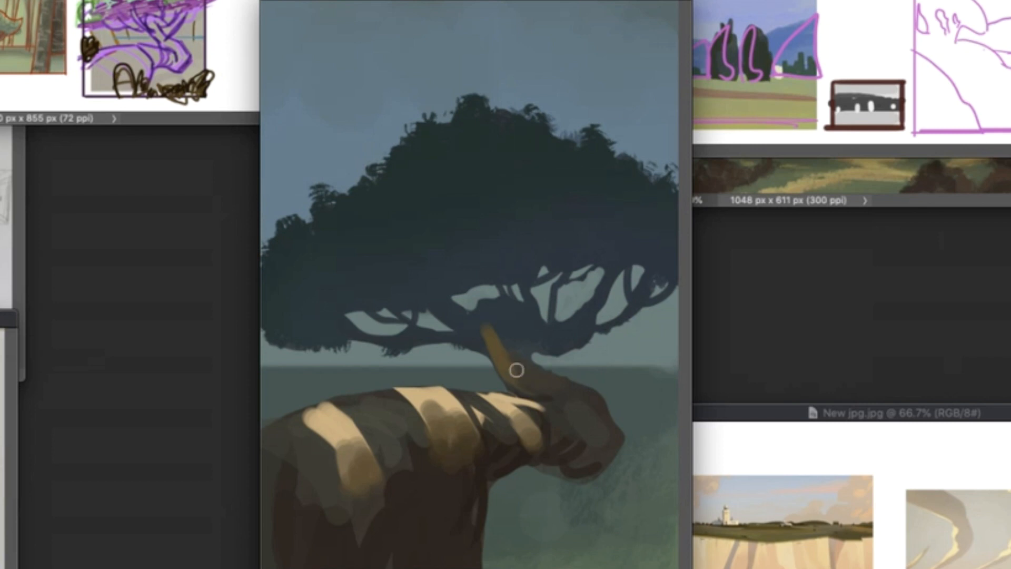
drag(495, 334, 523, 354)
- Widen the ochre trunk light, extend it up into the branches, and darken the trunk's shadow side
right_click(541, 368)
drag(584, 231, 590, 231)
drag(597, 1, 594, 3)
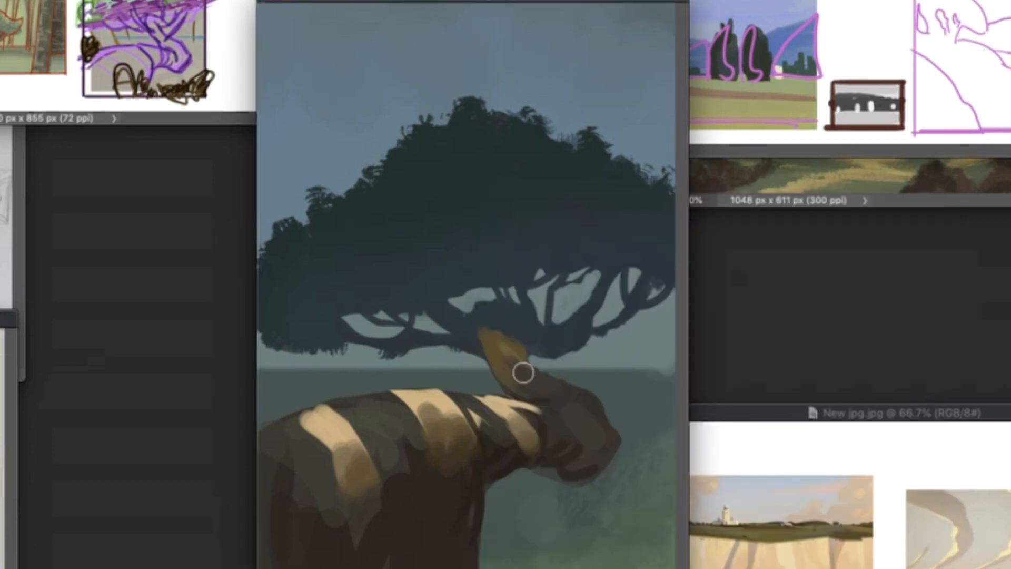
mouse_move(490, 324)
mouse_down()
mouse_move(526, 381)
mouse_move(561, 375)
mouse_up()
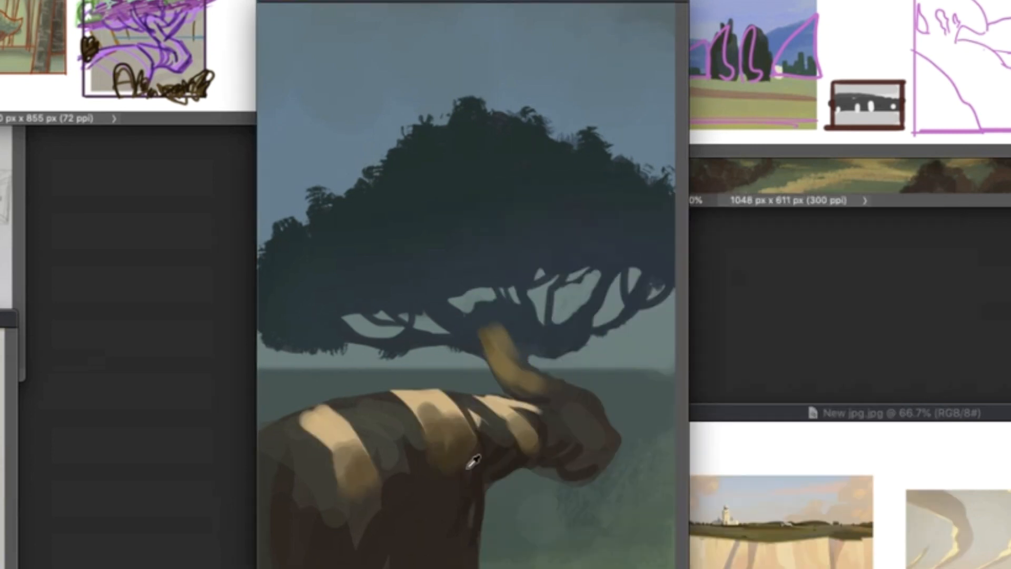
drag(482, 332, 501, 323)
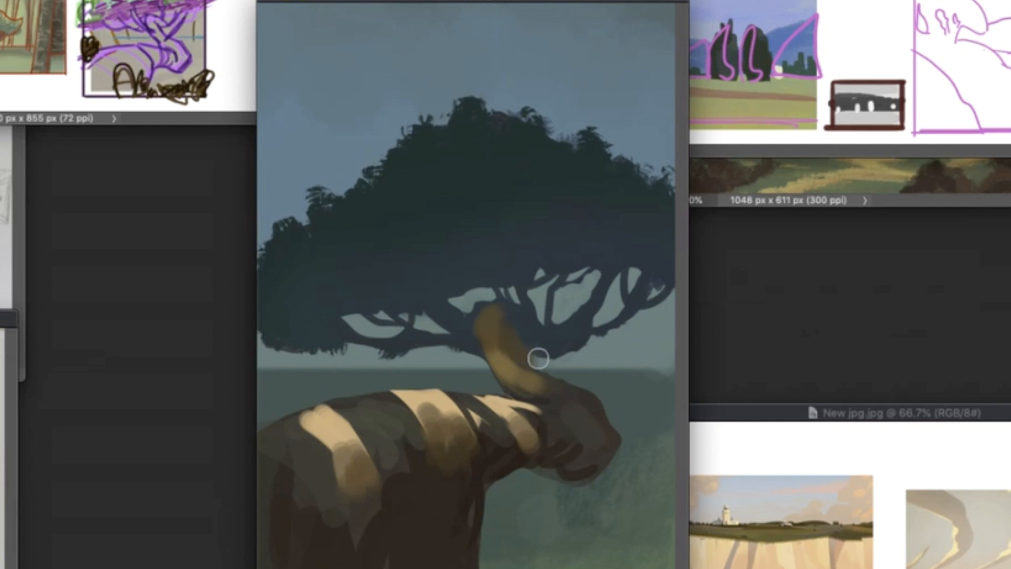
mouse_move(538, 358)
mouse_down()
mouse_move(518, 341)
mouse_move(531, 345)
mouse_up()
key(super+comma)
key(super+comma)
mouse_move(501, 315)
mouse_down()
mouse_move(508, 329)
mouse_move(499, 323)
mouse_up()
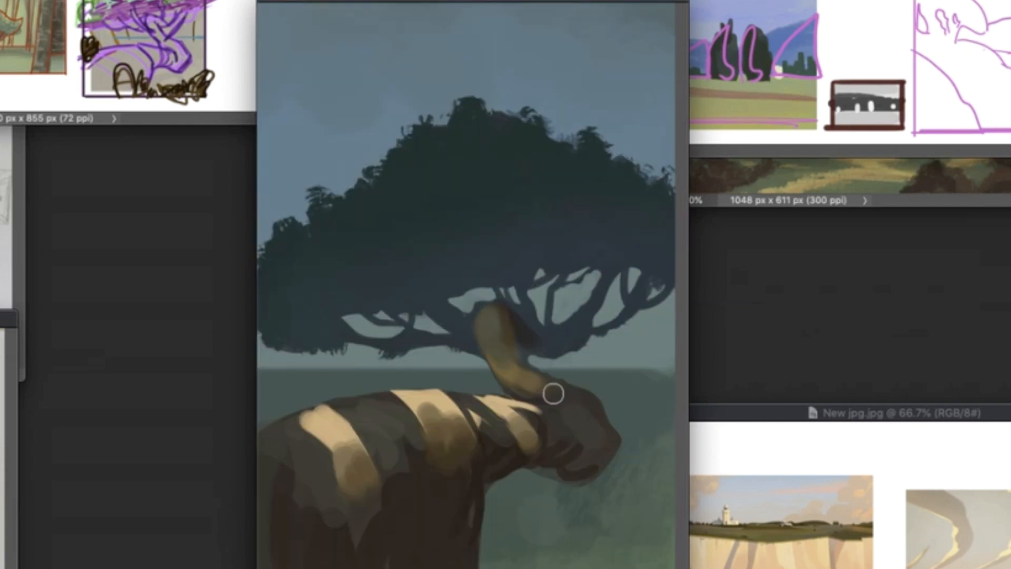
- Check the tree sketch and paint a dark brown underside beneath the crown, kept within the tree selection
right_click(521, 267)
click(696, 393)
key(super+comma)
key(super+comma)
key(super+h)
key(super+comma)
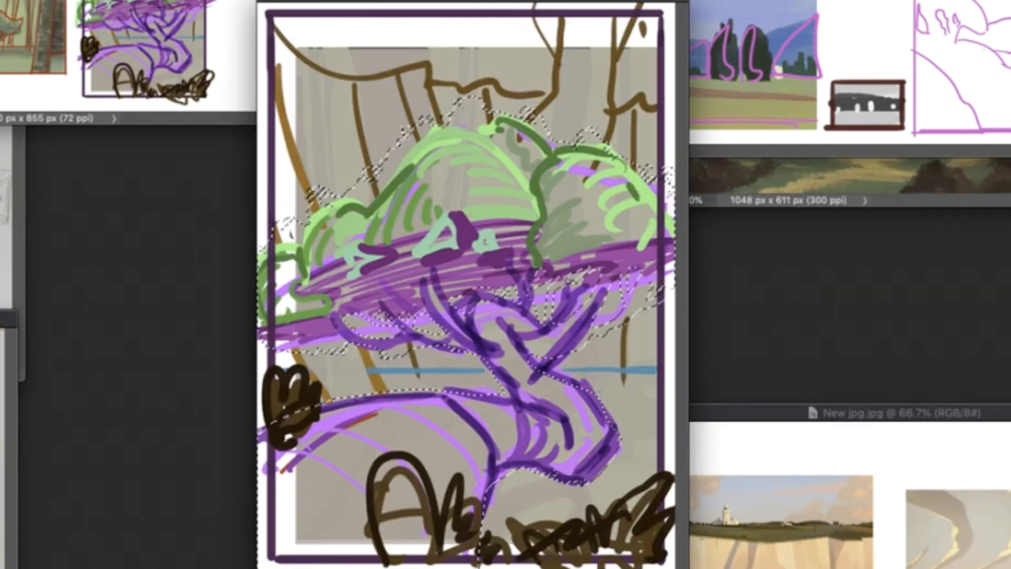
key(super+comma)
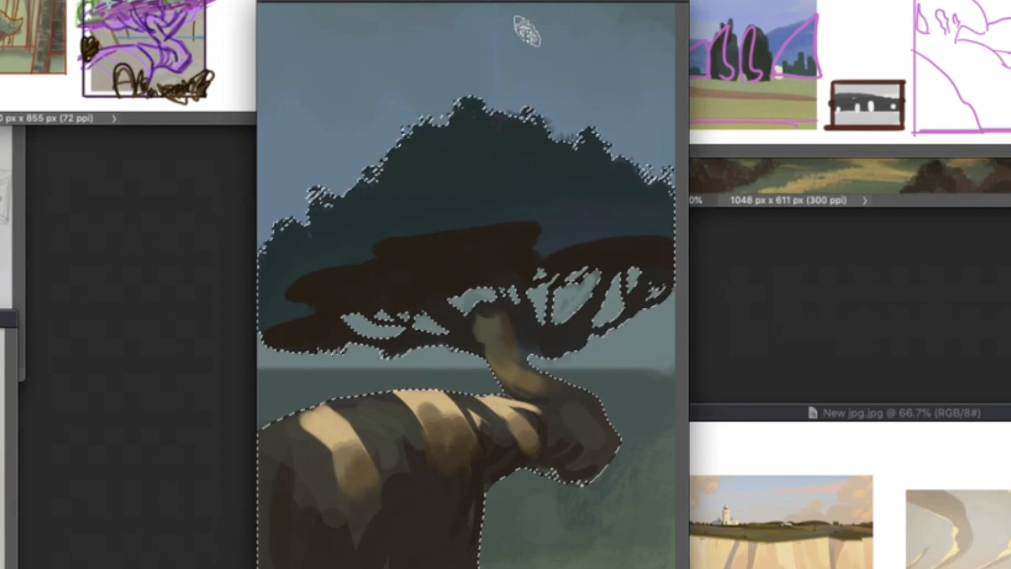
- Paint muted green foliage masses on the left, centre and right of the dark tree crown, checking the sketch for their shapes
drag(389, 204, 463, 138)
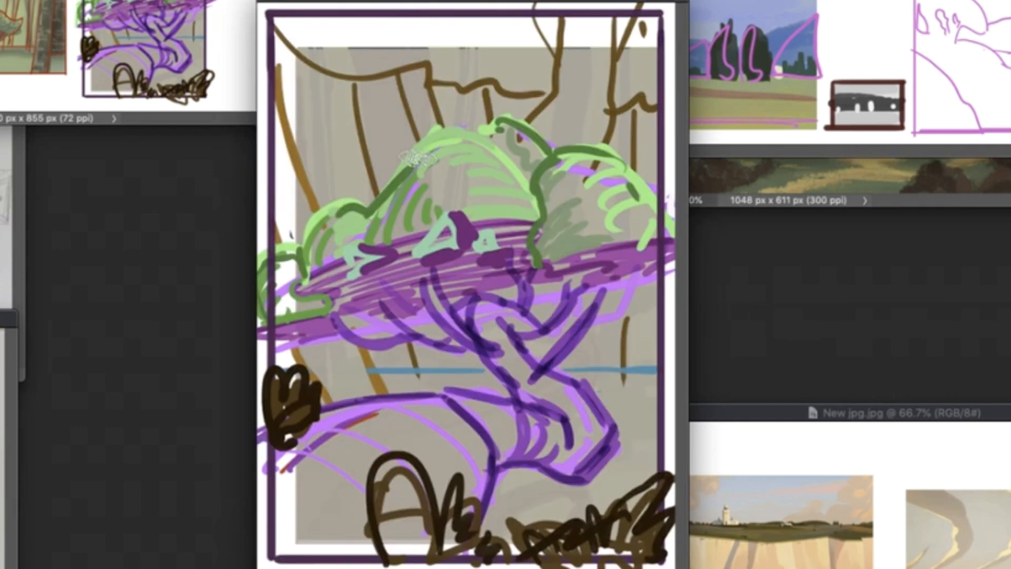
drag(352, 199, 320, 263)
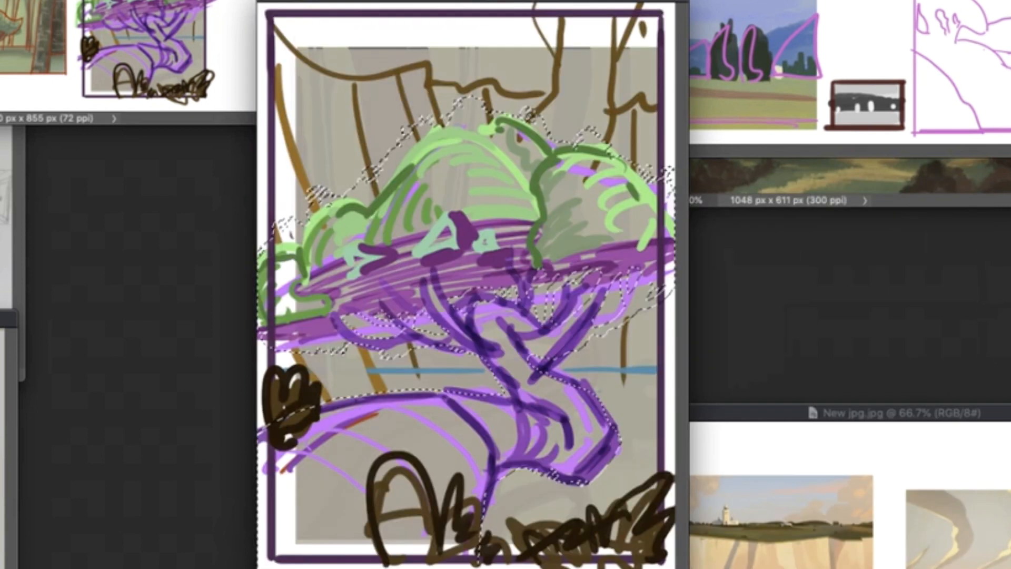
drag(561, 173, 634, 183)
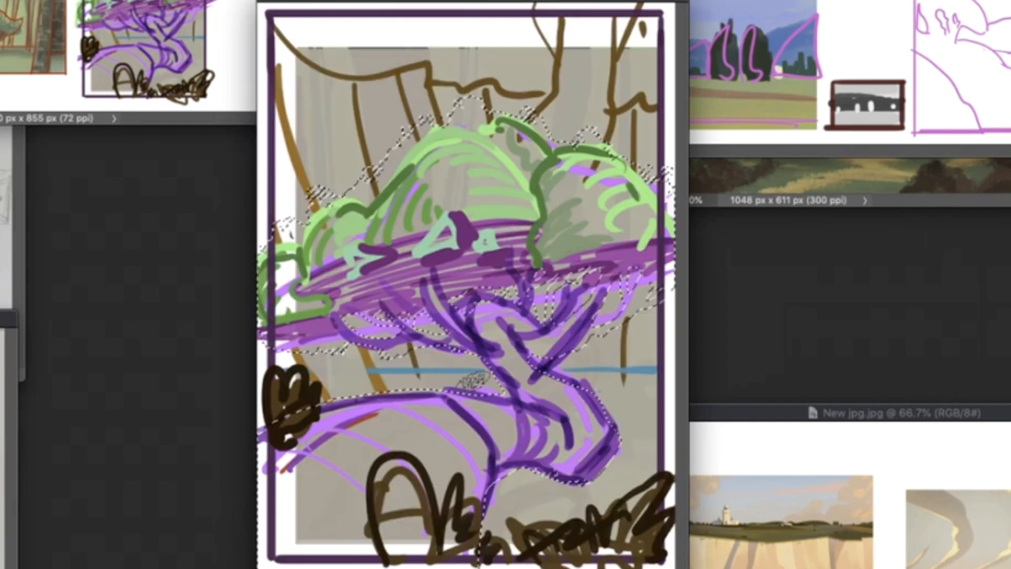
drag(278, 263, 284, 230)
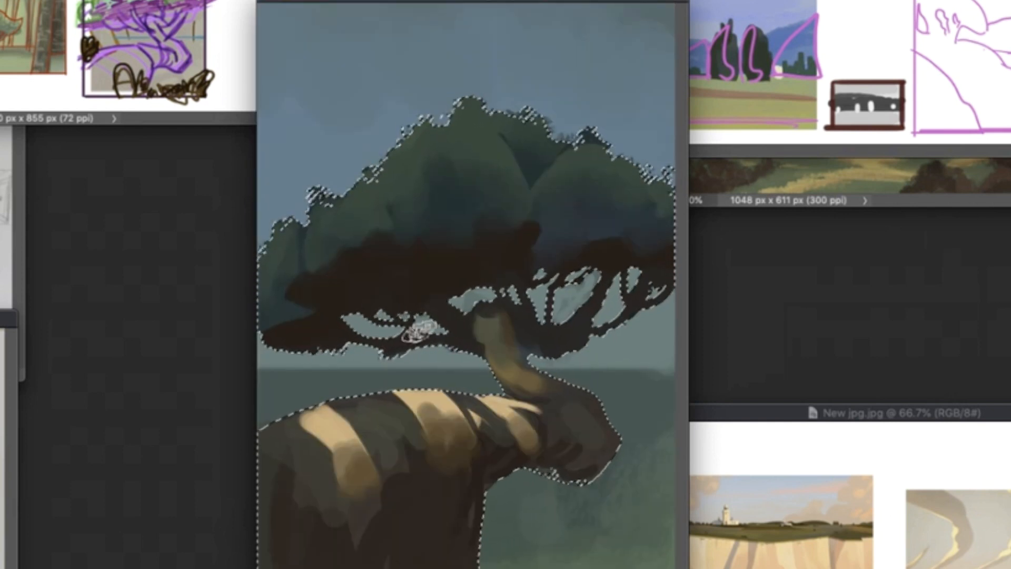
- Paint bright yellow-green highlights along the upper edges of the crown's foliage masses and soften them into the darker green
right_click(461, 131)
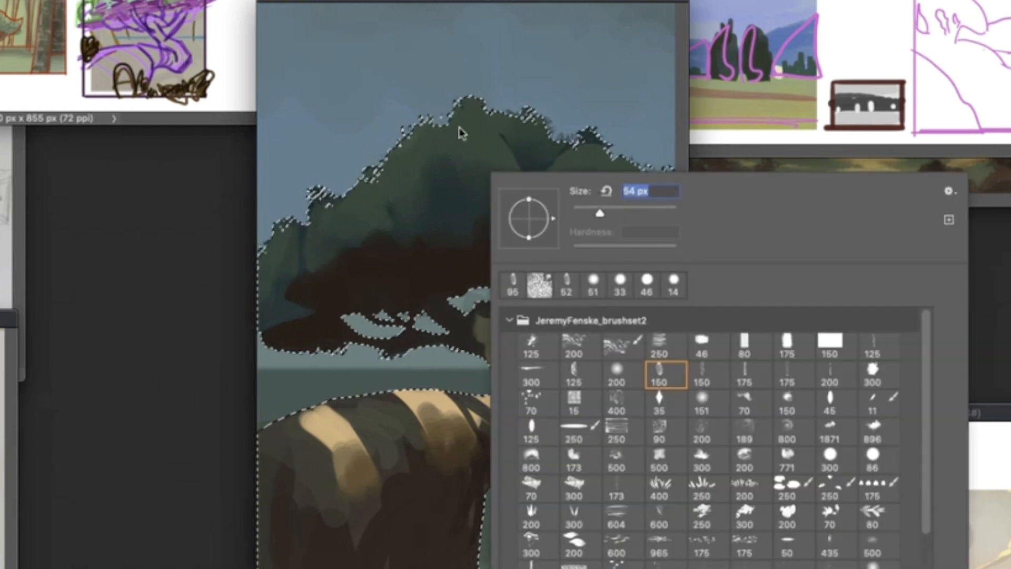
click(392, 185)
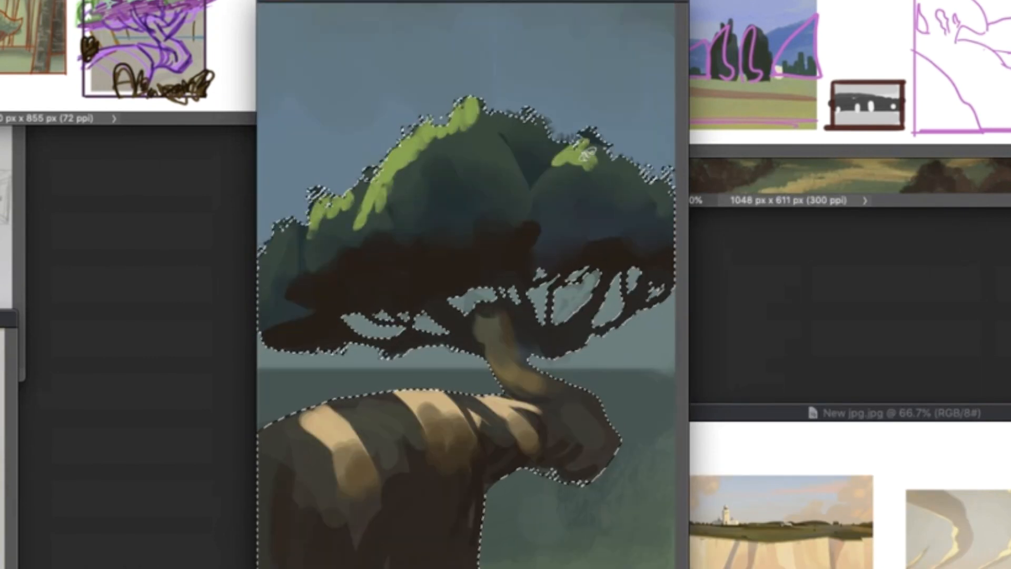
drag(446, 162, 376, 221)
right_click(494, 169)
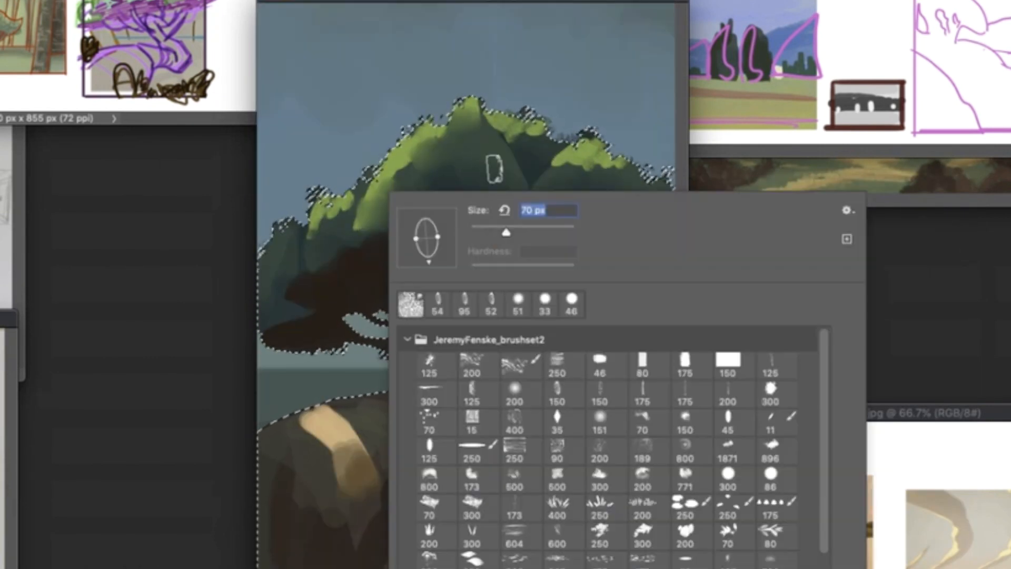
click(608, 169)
- Break up the crown highlights with a leafy 300 brush and dab light green leaf clumps along the crown's lower front edge
right_click(521, 129)
click(748, 394)
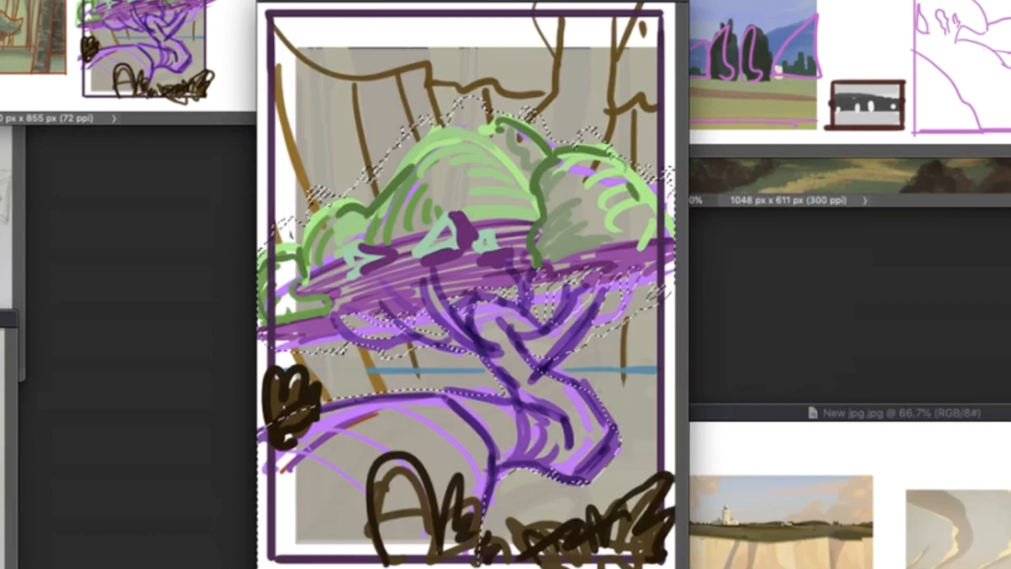
drag(414, 255, 471, 235)
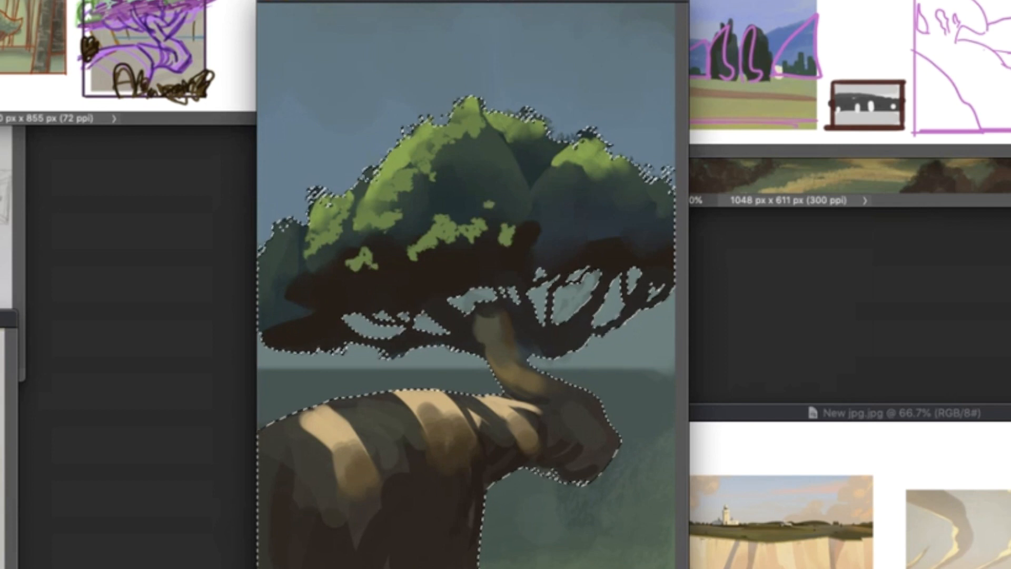
- Paint olive-brown midtones above the leaf clumps and carry them down to the crown's far left tip
right_click(525, 192)
click(692, 390)
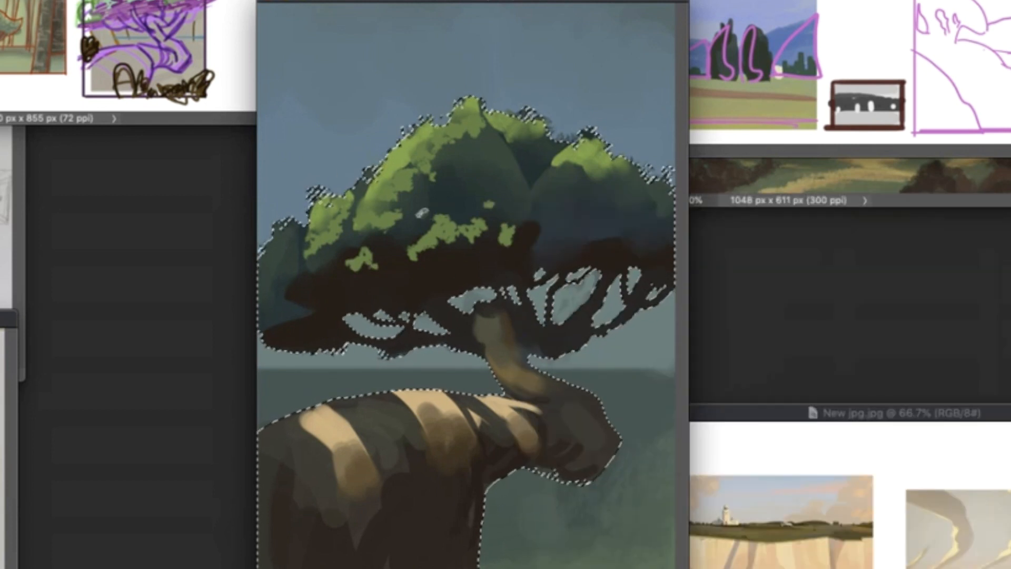
right_click(522, 194)
click(737, 393)
drag(422, 213, 416, 235)
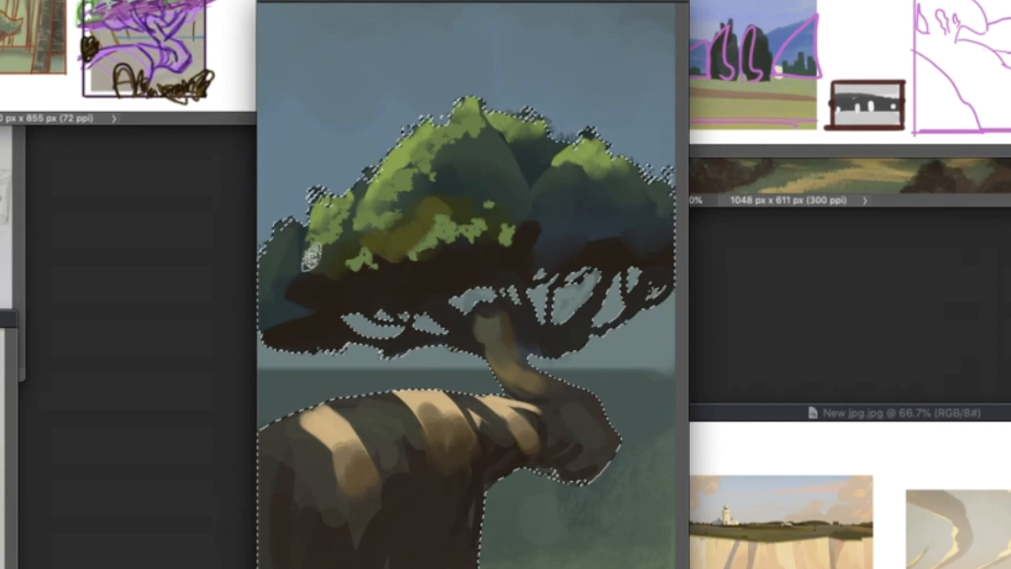
drag(421, 209, 413, 224)
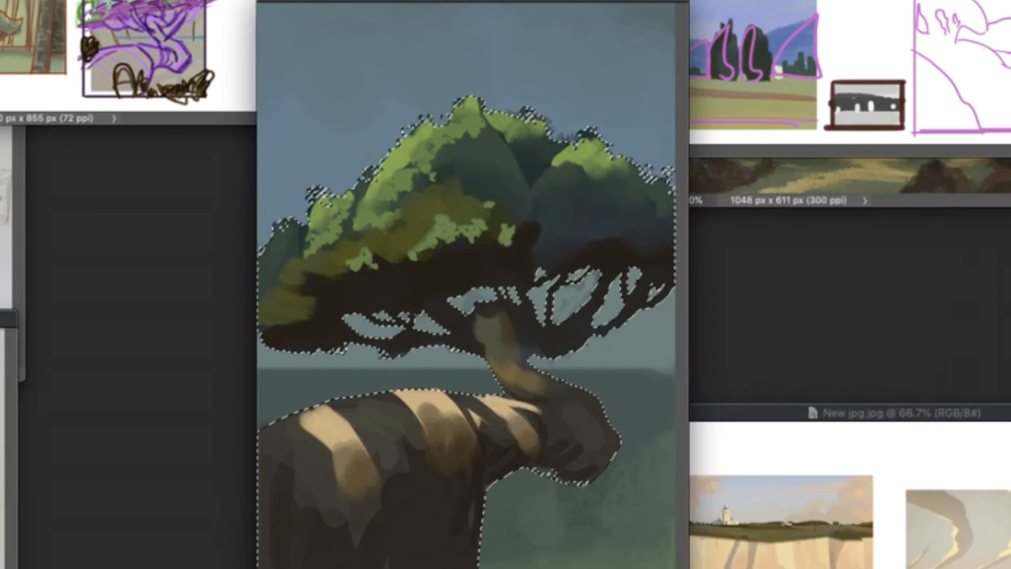
- Blend the olive midtones into the centre of the crown and extend them up over its left tip
alt+click(470, 183)
drag(474, 189, 513, 216)
right_click(421, 191)
drag(295, 264, 272, 327)
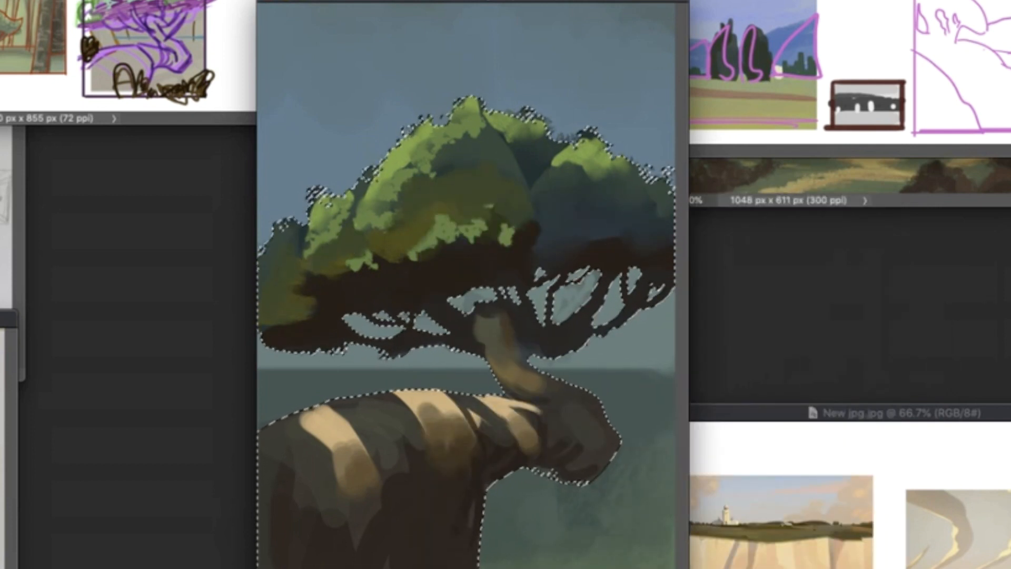
- Select the crown's dark underside and airbrush it warm brown on the left and blue-grey on the right with a 380 px soft brush
click(477, 285)
right_click(552, 349)
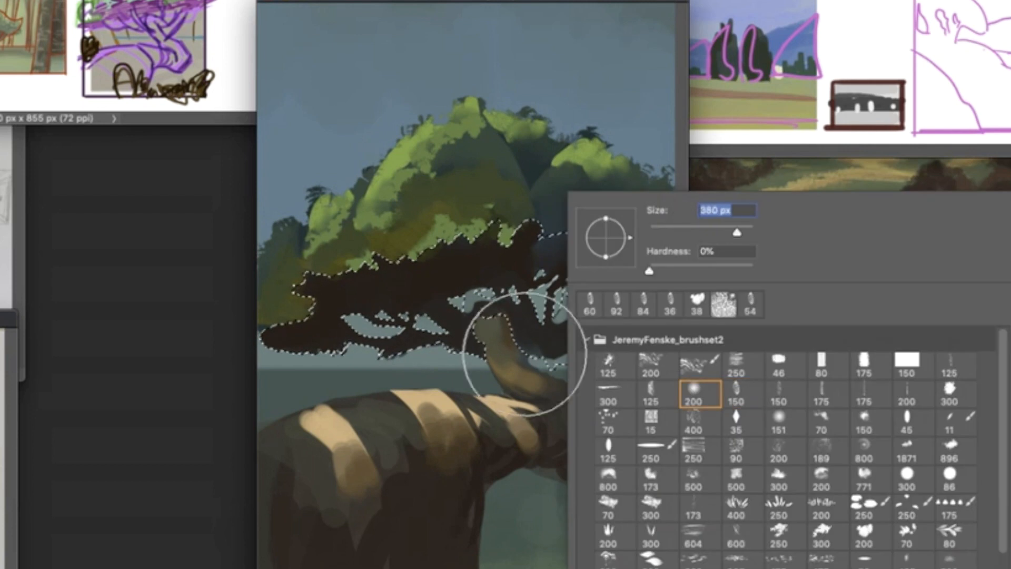
mouse_move(523, 355)
mouse_down()
mouse_move(474, 326)
mouse_move(447, 413)
mouse_move(368, 316)
mouse_up()
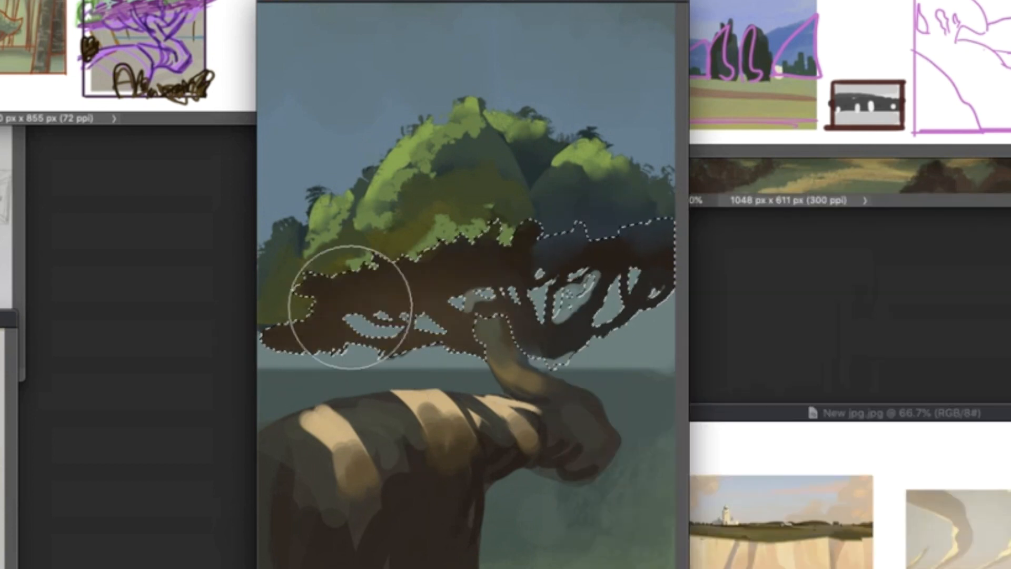
mouse_move(594, 354)
mouse_down()
mouse_move(620, 309)
mouse_move(600, 342)
mouse_up()
drag(356, 383, 290, 369)
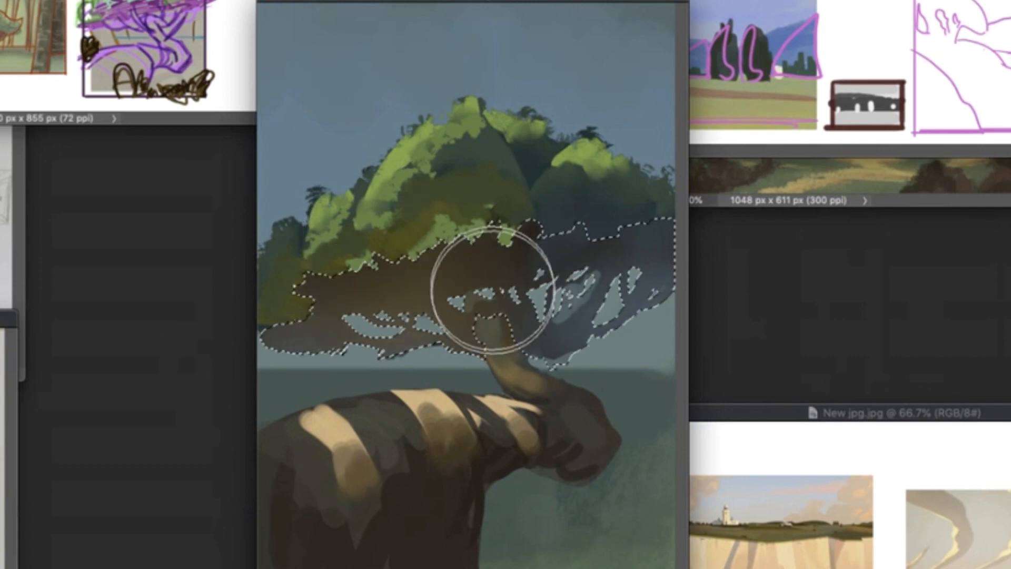
- Paint thin warm brown branches fanning from the trunk up into the left half of the crown's underside
right_click(493, 290)
click(686, 267)
alt+click(526, 239)
drag(524, 243, 503, 263)
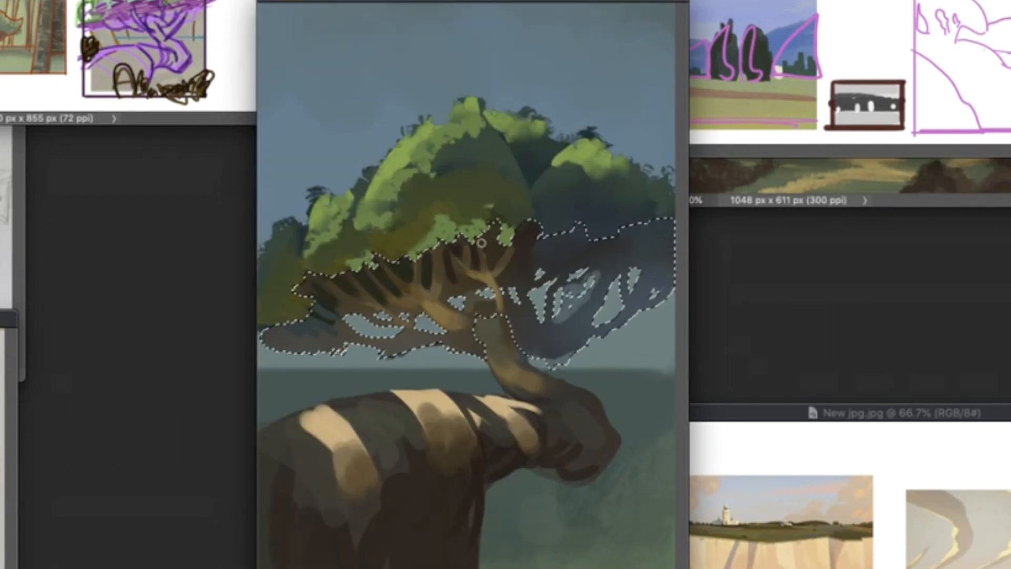
- Dab small pale blue sky holes between the left branches beneath the foliage
right_click(377, 287)
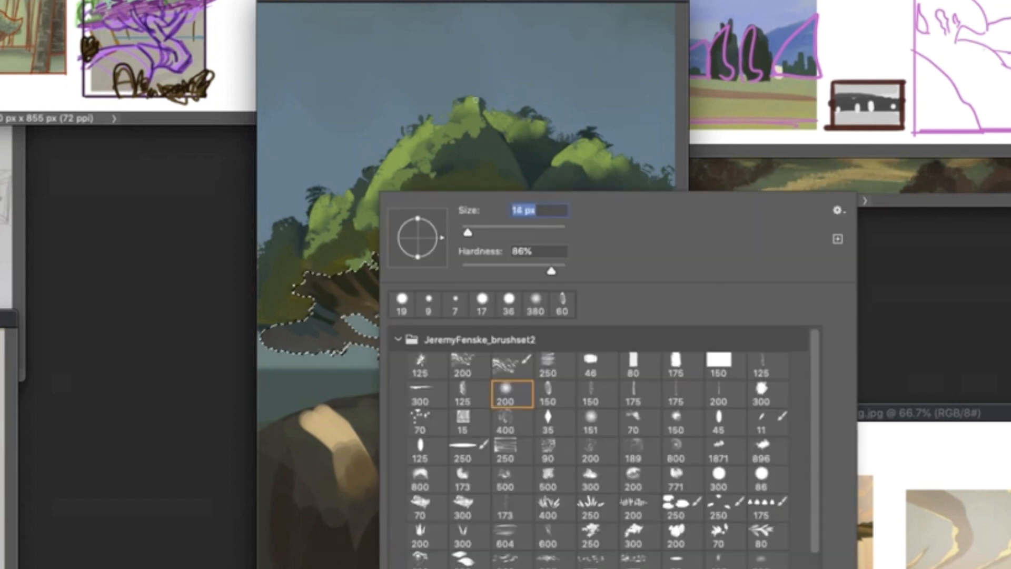
drag(388, 284, 396, 293)
drag(403, 273, 407, 279)
right_click(377, 265)
key(Return)
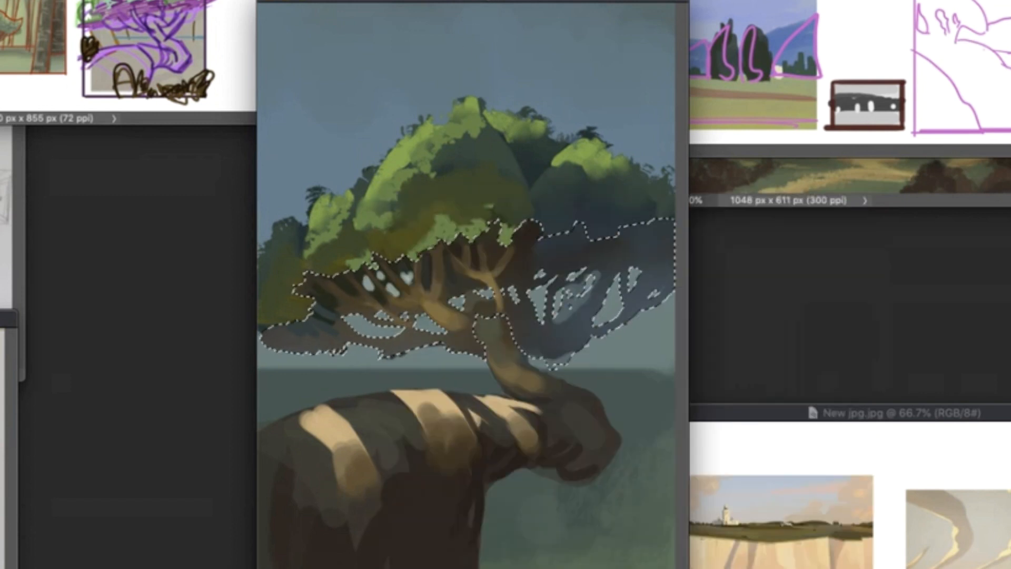
- Remove the selection and paint dark blue shaded branches beneath the right half of the crown
right_click(549, 242)
key(Return)
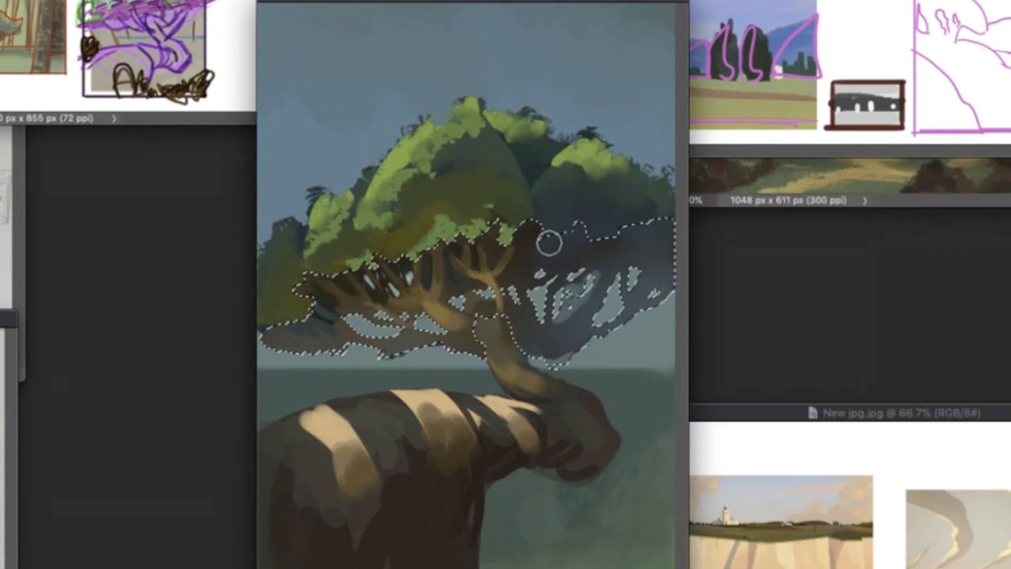
right_click(584, 287)
key(Return)
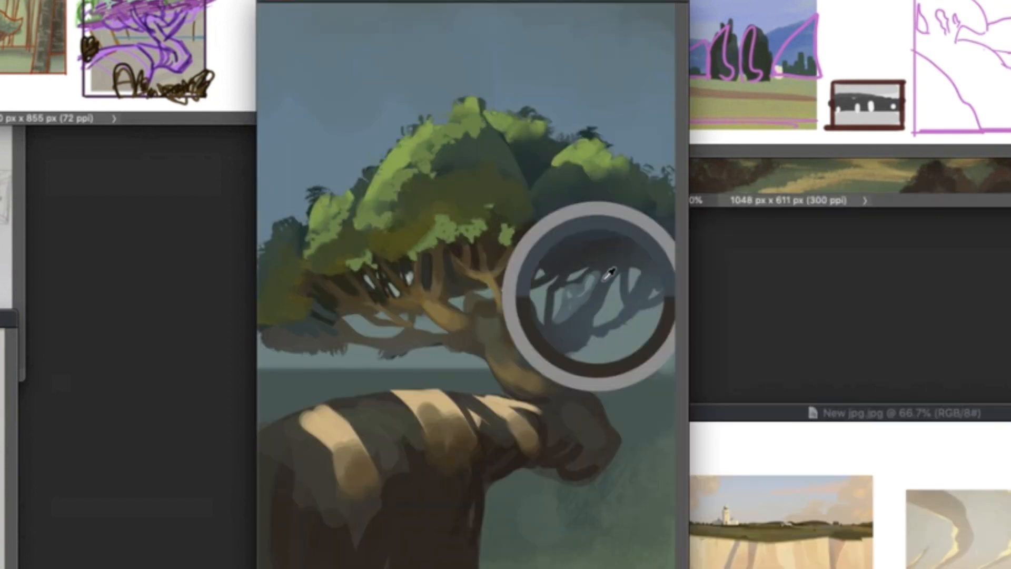
drag(615, 323, 660, 304)
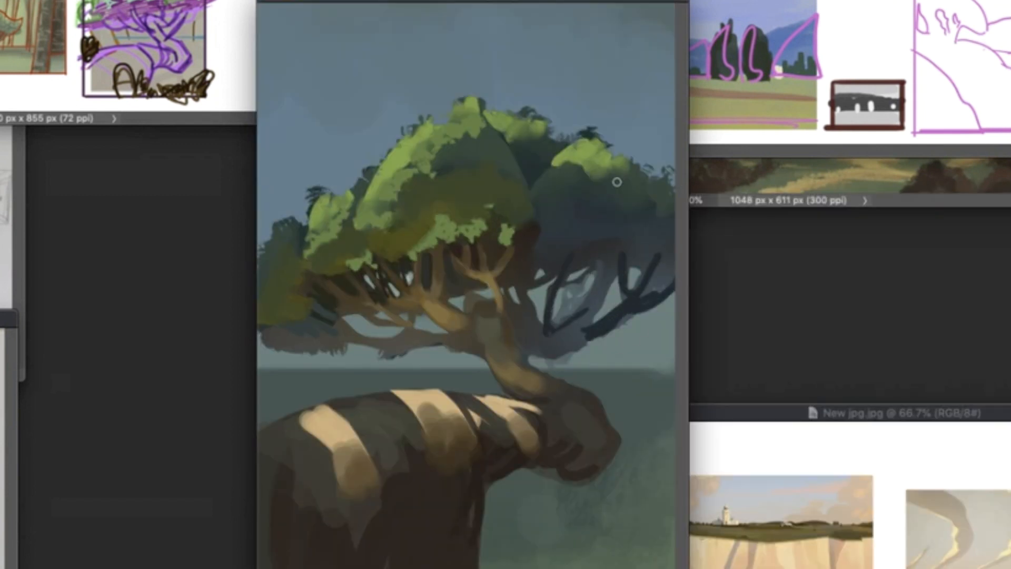
- Paint two large dark brown background trunks behind the crown, one at the left edge and one at the upper right
drag(269, 98, 347, 389)
drag(295, 189, 401, 393)
drag(271, 73, 295, 211)
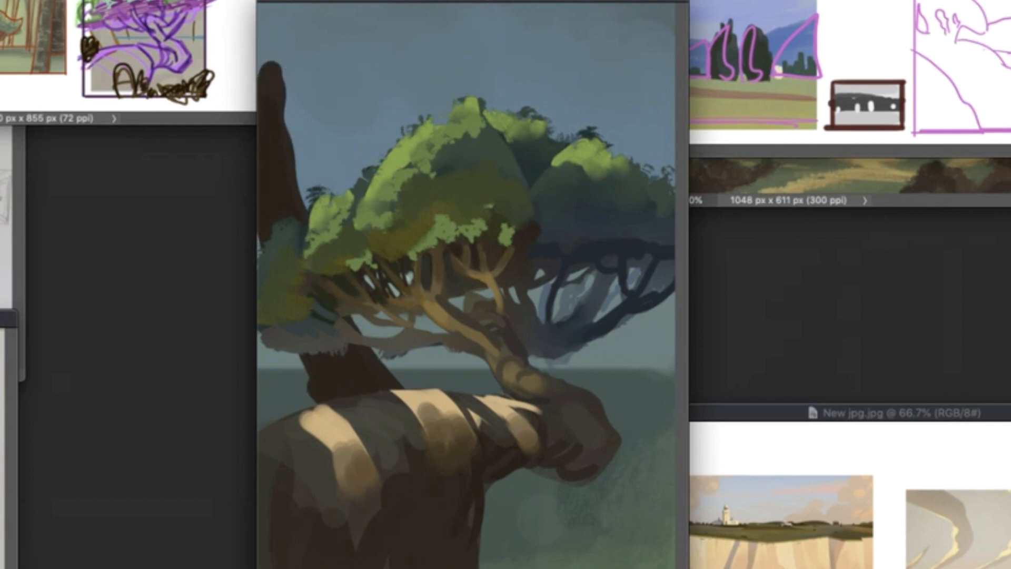
mouse_move(616, 8)
mouse_down()
mouse_move(580, 104)
mouse_move(552, 126)
mouse_up()
- Fill the upper edge of the canvas with dark hanging foliage using the 250 px leaf brush
right_click(534, 434)
click(846, 508)
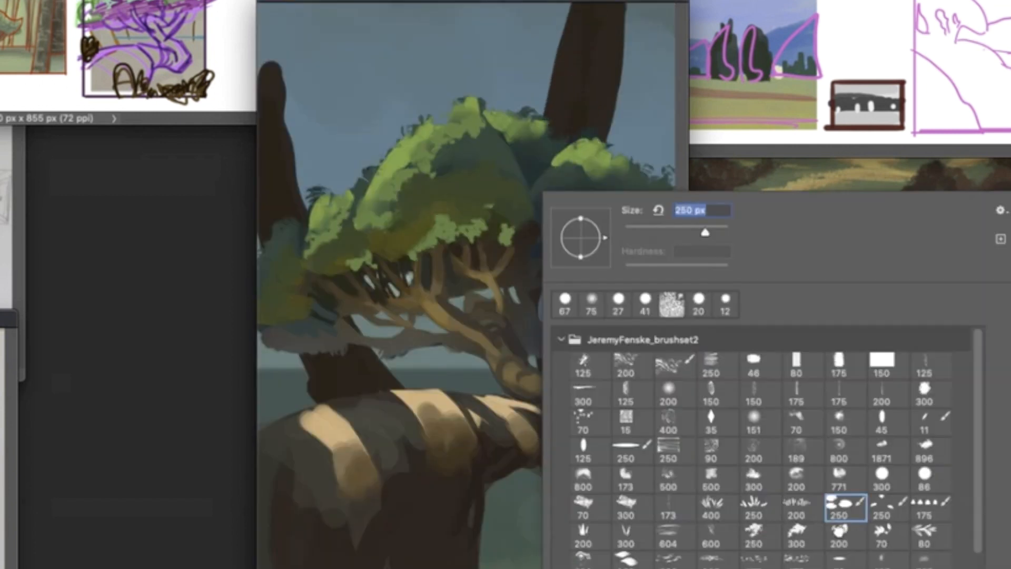
mouse_move(526, 21)
mouse_down()
mouse_move(655, 79)
mouse_move(489, 21)
mouse_up()
drag(284, 31, 315, 100)
mouse_move(331, 47)
mouse_down()
mouse_move(428, 25)
mouse_move(271, 15)
mouse_up()
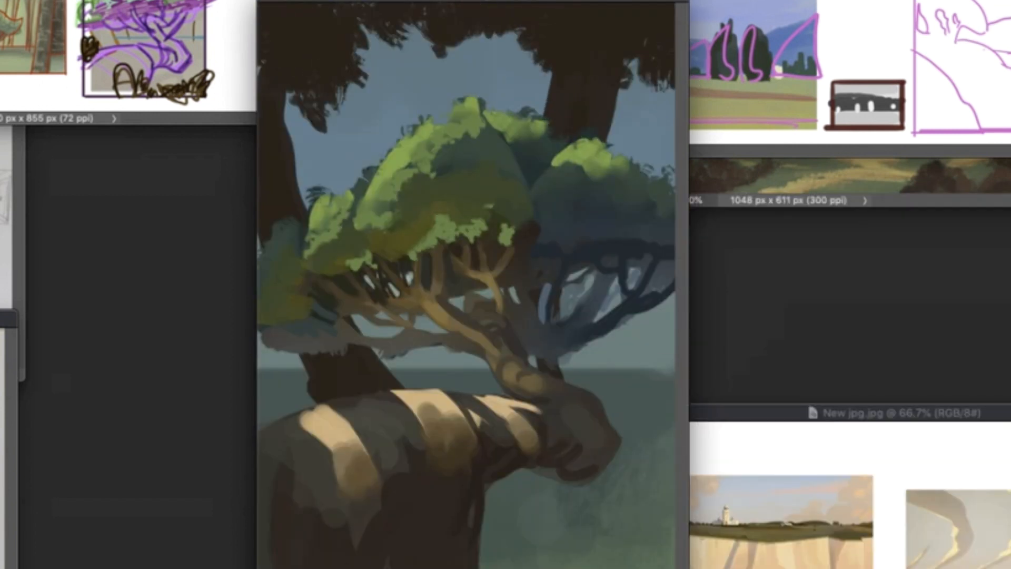
- Add curved dark branches to the upper-right and left background trees with a round brush
right_click(470, 191)
click(656, 304)
drag(613, 129, 647, 74)
mouse_move(551, 108)
mouse_down()
mouse_move(485, 49)
mouse_move(522, 42)
mouse_up()
drag(622, 157, 679, 100)
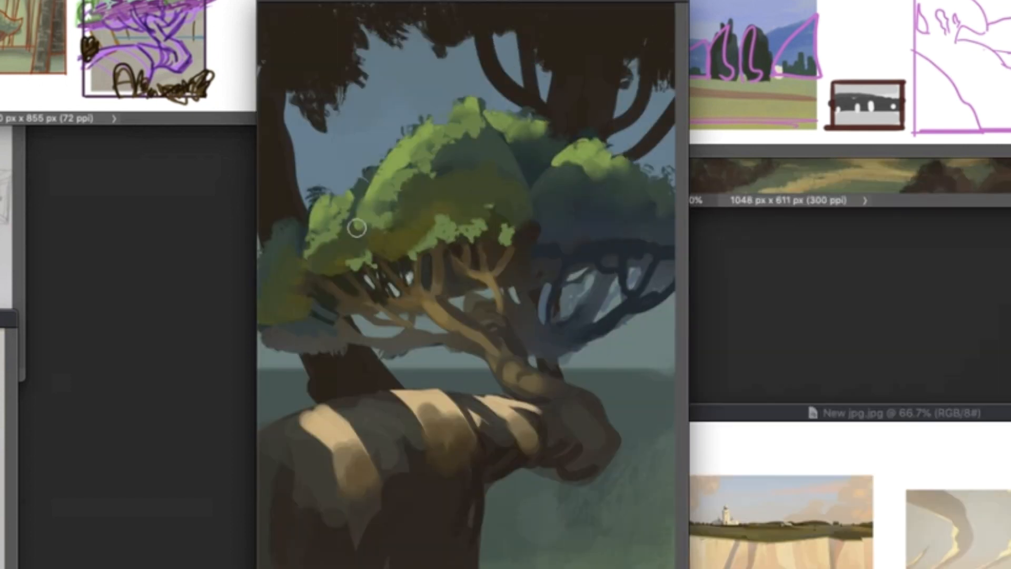
drag(314, 121, 297, 205)
drag(307, 377, 259, 342)
drag(482, 70, 421, 27)
- Paint dark root shapes behind the cliff top and a thick dark limb rising to the right canvas edge
right_click(525, 305)
click(545, 371)
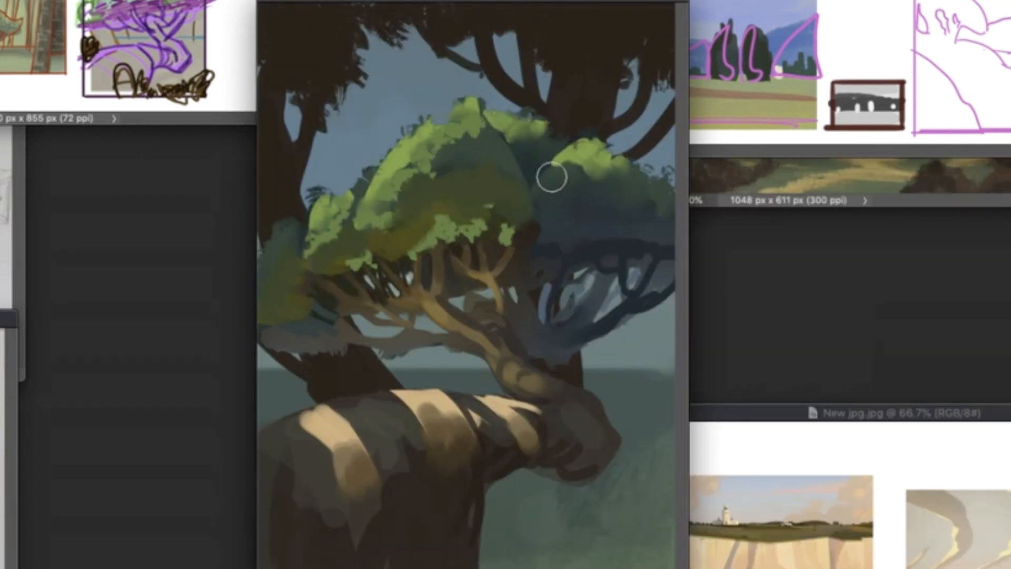
drag(493, 379, 469, 376)
mouse_move(474, 375)
mouse_down()
mouse_move(416, 385)
mouse_move(447, 374)
mouse_up()
mouse_move(671, 347)
mouse_down()
mouse_move(604, 411)
mouse_move(677, 300)
mouse_up()
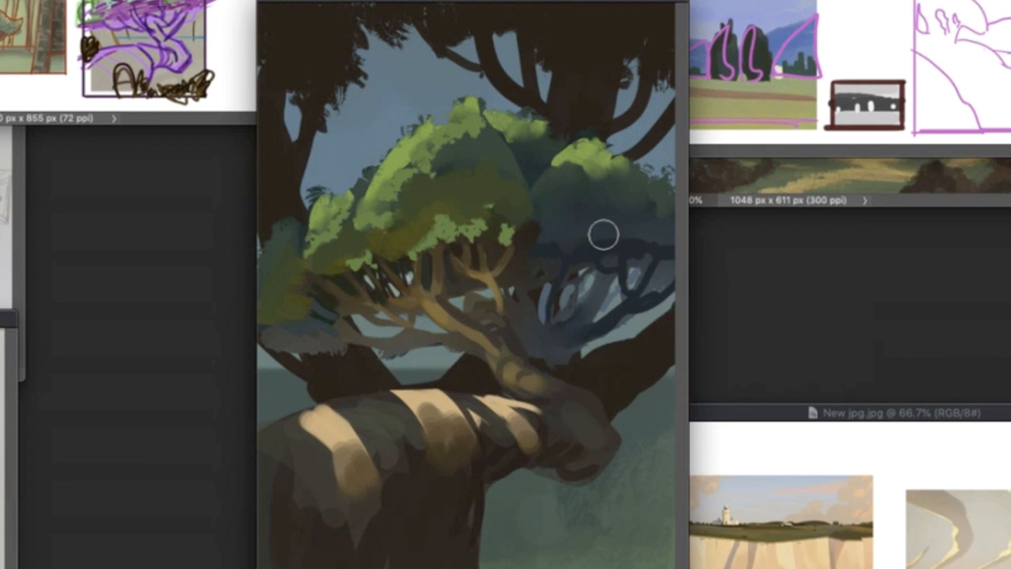
- Brighten the sky behind the trees to pale cyan with a soft round brush and mute the crown's foliage highlights
right_click(383, 105)
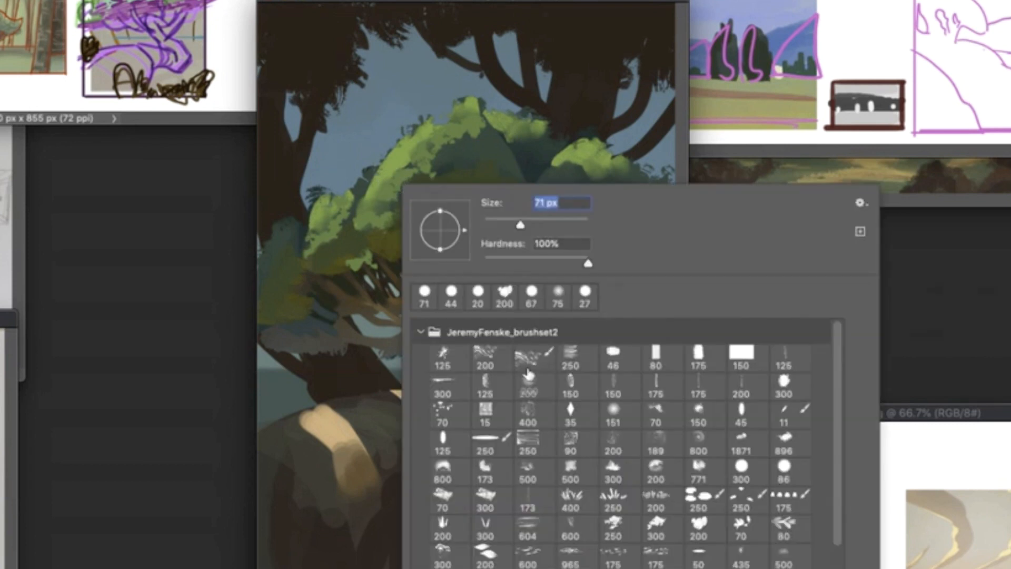
click(536, 384)
drag(386, 117, 342, 161)
mouse_move(358, 79)
mouse_down()
mouse_move(339, 189)
mouse_move(385, 246)
mouse_up()
right_click(470, 185)
click(624, 466)
mouse_move(621, 179)
mouse_down()
mouse_move(556, 146)
mouse_move(574, 226)
mouse_up()
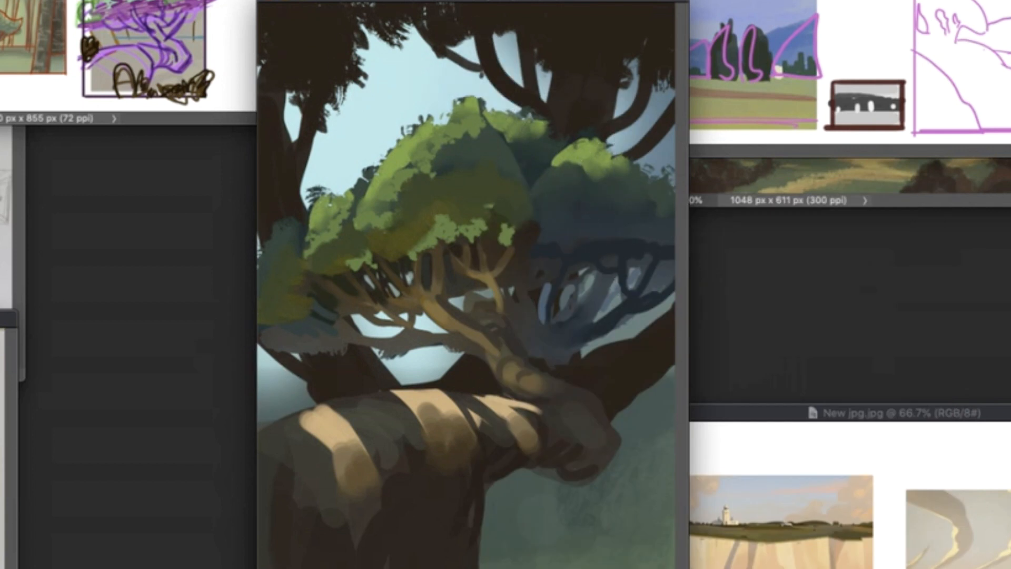
- Tint the dark background trees a hazy muted purple and deepen the shadows around the right branches
drag(535, 56, 594, 100)
key(super+z)
mouse_move(557, 140)
mouse_down()
mouse_move(553, 61)
mouse_move(357, 372)
mouse_move(642, 345)
mouse_up()
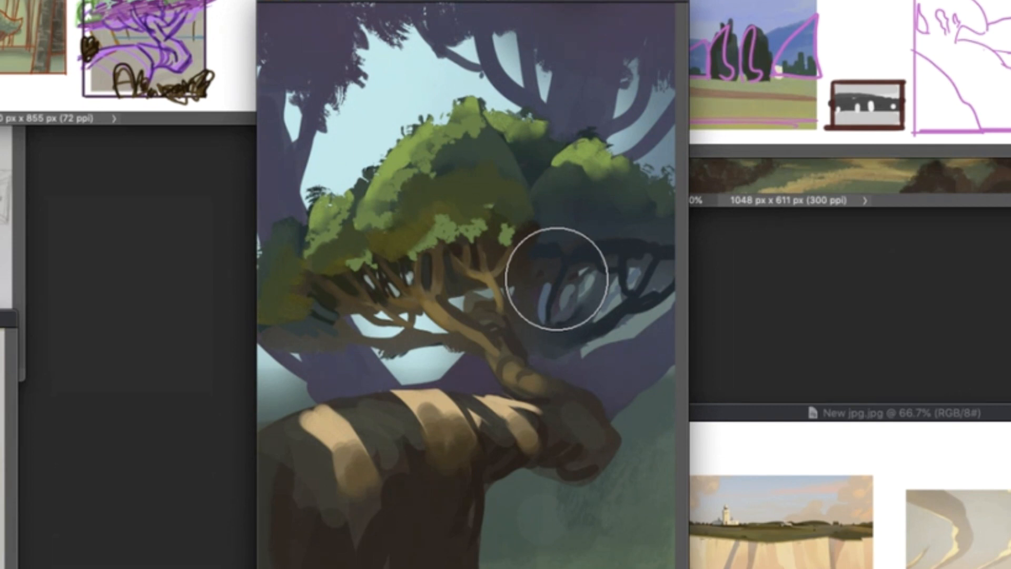
right_click(567, 204)
click(706, 236)
key(Return)
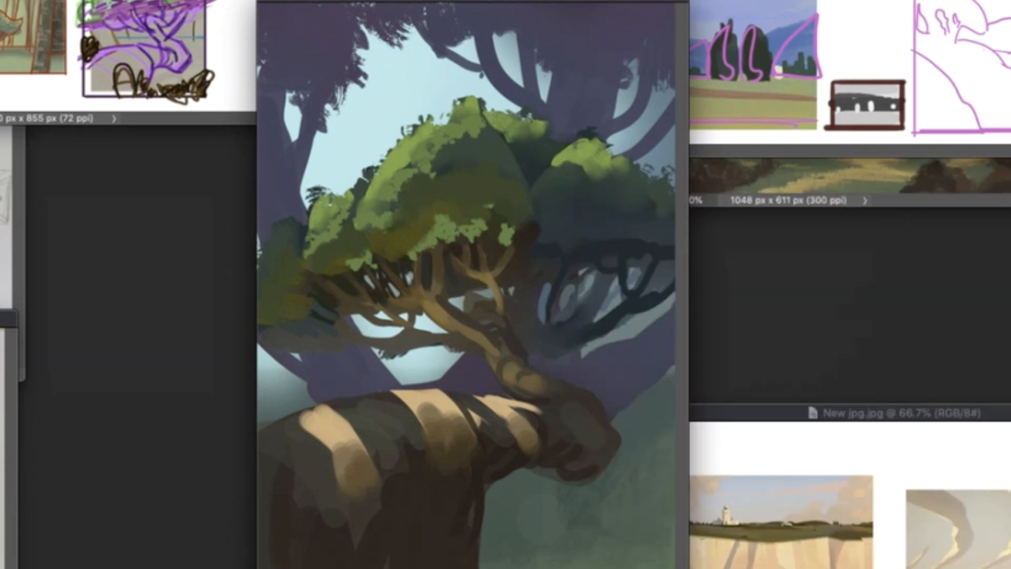
- Paint soft white cloud patches in the sky opening above the left side of the crown
drag(369, 57, 403, 141)
key(super+z)
drag(350, 97, 372, 126)
drag(392, 43, 395, 84)
right_click(443, 148)
key(Return)
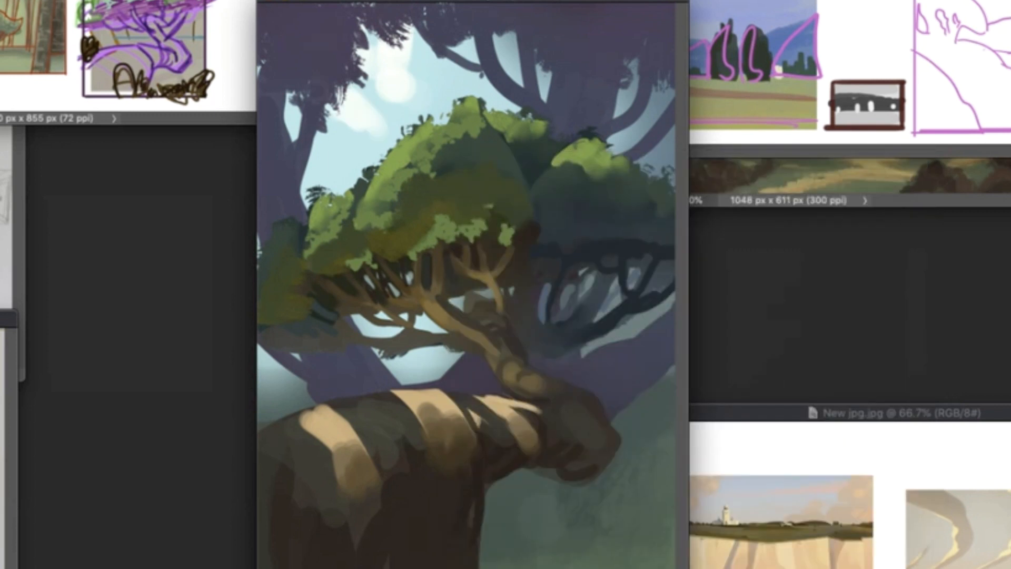
- Extend the white clouds down to the crown and into the sky gaps between the background branches and under the tree
click(451, 68)
drag(504, 37, 512, 61)
click(621, 106)
mouse_move(426, 101)
mouse_down()
mouse_move(377, 150)
mouse_move(396, 131)
mouse_up()
click(459, 303)
drag(411, 363, 454, 358)
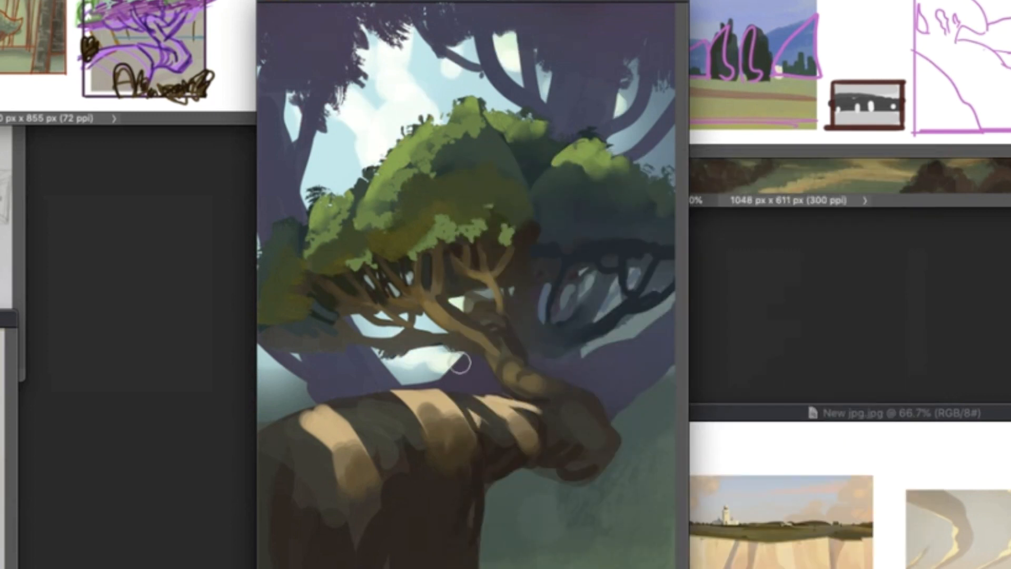
- Brighten the remaining sky gaps around the crown and break up the clouds with smaller light strokes
drag(369, 327, 434, 322)
drag(307, 184, 308, 205)
drag(627, 127, 633, 157)
right_click(530, 189)
click(658, 233)
key(Return)
right_click(485, 188)
mouse_move(452, 79)
mouse_down()
mouse_move(447, 98)
mouse_move(424, 46)
mouse_up()
drag(331, 135, 323, 145)
drag(327, 164, 340, 181)
- Soften the painted clouds in the sky with a blur of about 5.4 pixels radius
key(alt+super+f)
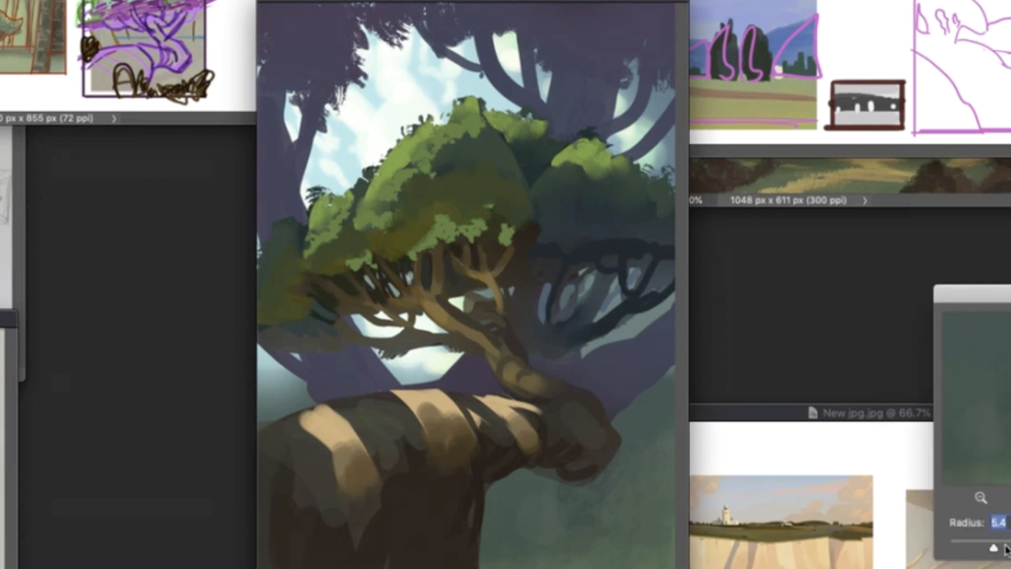
key(Return)
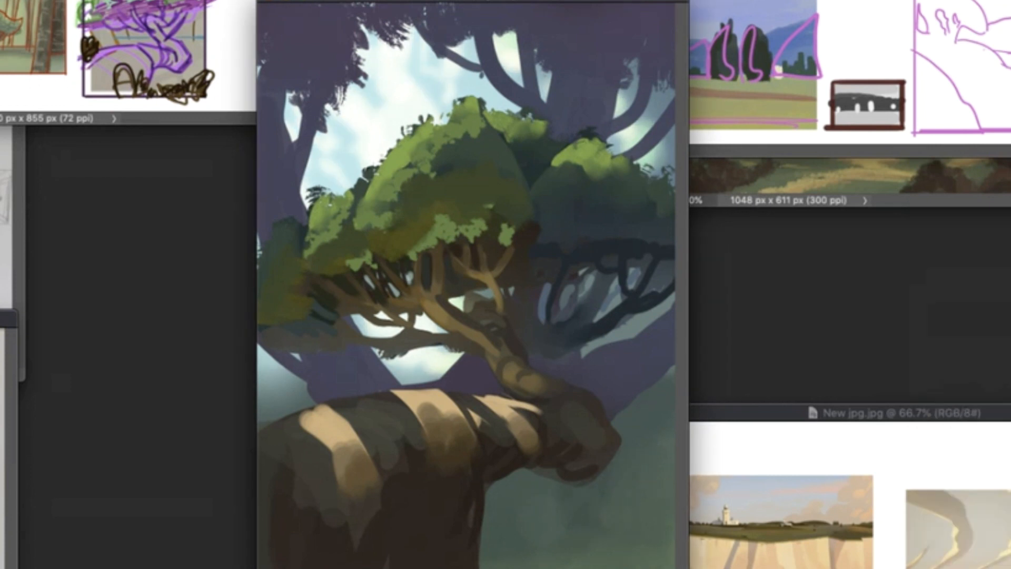
- Rework the branches of the background tree on the right and tint the background trees a deeper blue-violet
right_click(567, 158)
click(688, 215)
key(Return)
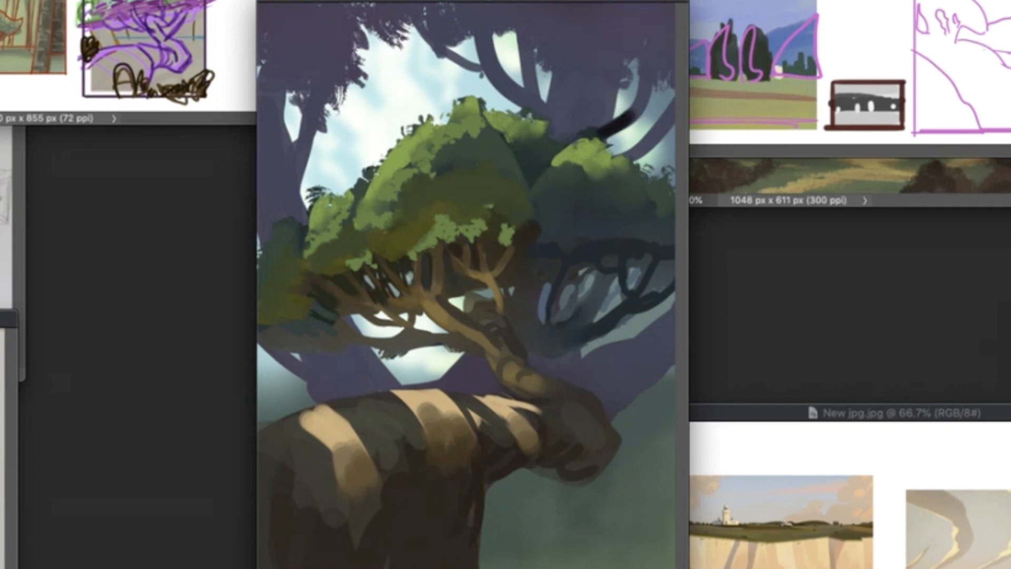
drag(495, 78, 548, 113)
drag(655, 74, 608, 129)
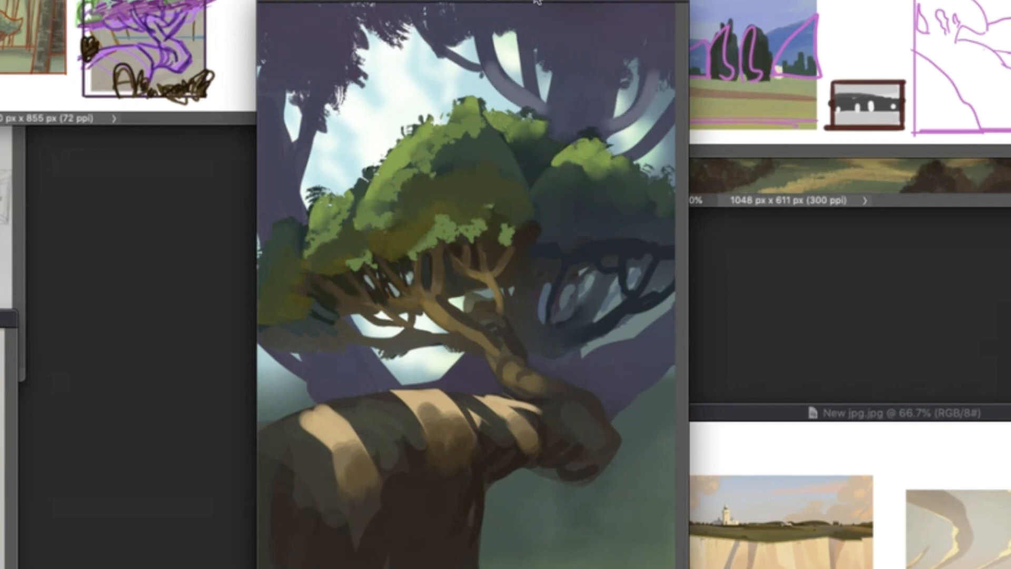
mouse_move(574, 37)
mouse_down()
mouse_move(611, 53)
mouse_move(673, 50)
mouse_move(542, 26)
mouse_move(624, 57)
mouse_move(447, 7)
mouse_move(273, 7)
mouse_move(333, 352)
mouse_move(400, 369)
mouse_up()
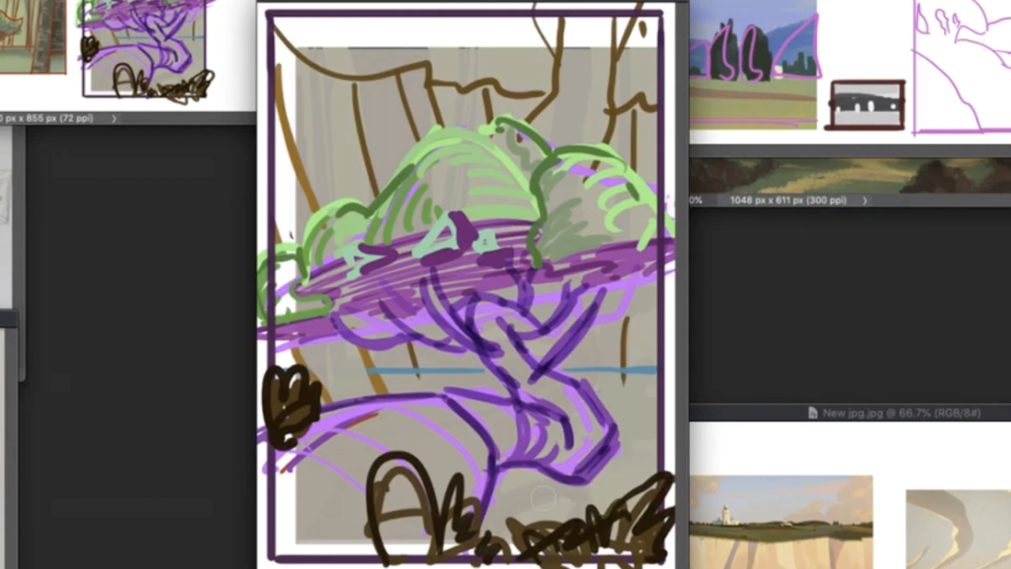
- Paint yellow-green leafy foliage behind the cliff, in the lower right background and at the left edge using the enlarged 70 px leaf brush
right_click(605, 479)
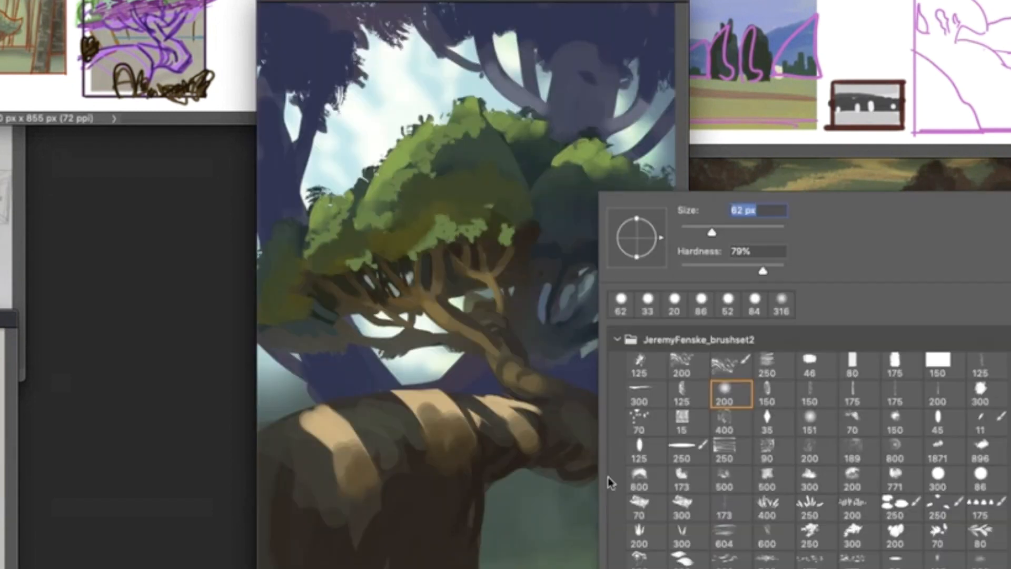
click(937, 540)
key(Return)
right_click(594, 500)
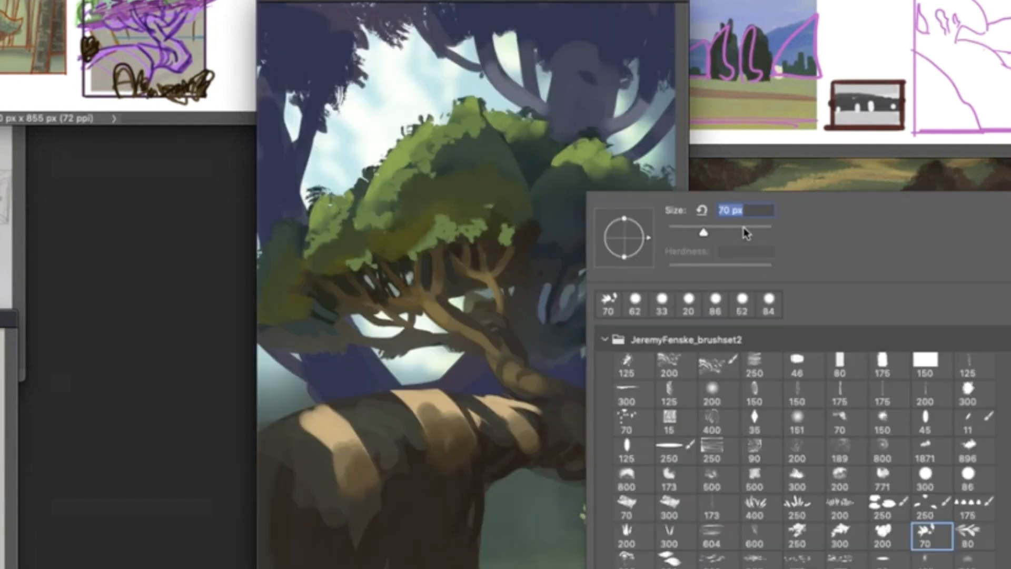
click(747, 228)
mouse_move(656, 447)
mouse_down()
mouse_move(643, 524)
mouse_move(498, 498)
mouse_up()
mouse_move(645, 337)
mouse_down()
mouse_move(615, 429)
mouse_move(435, 379)
mouse_move(334, 418)
mouse_up()
drag(294, 387, 274, 408)
drag(574, 534, 656, 477)
drag(634, 324, 661, 313)
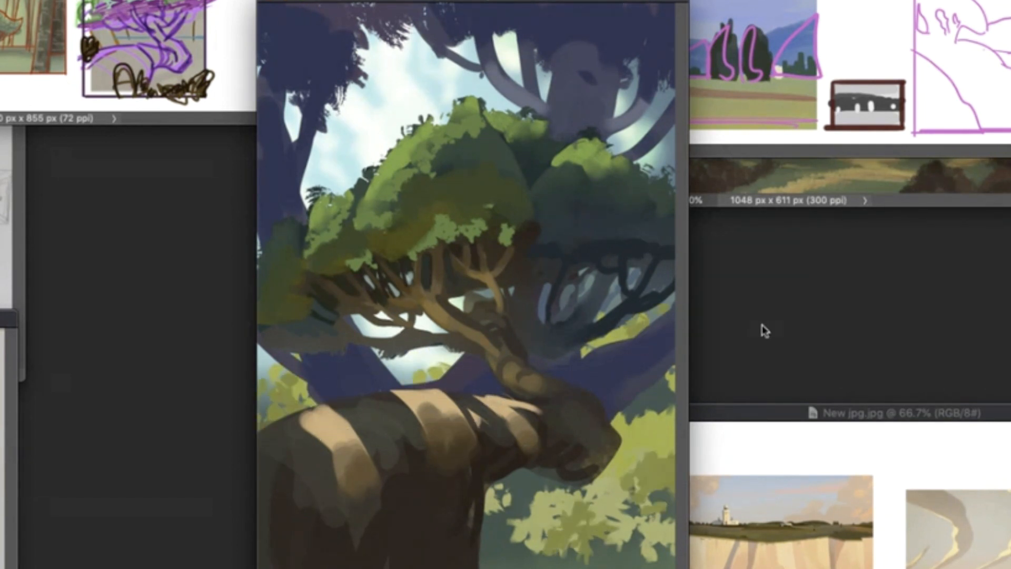
- Add olive-green leaves across the upper edge of the canvas and blur the lower background foliage
drag(503, 42, 424, 56)
mouse_move(572, 21)
mouse_down()
mouse_move(422, 47)
mouse_move(316, 32)
mouse_move(527, 26)
mouse_move(653, 5)
mouse_up()
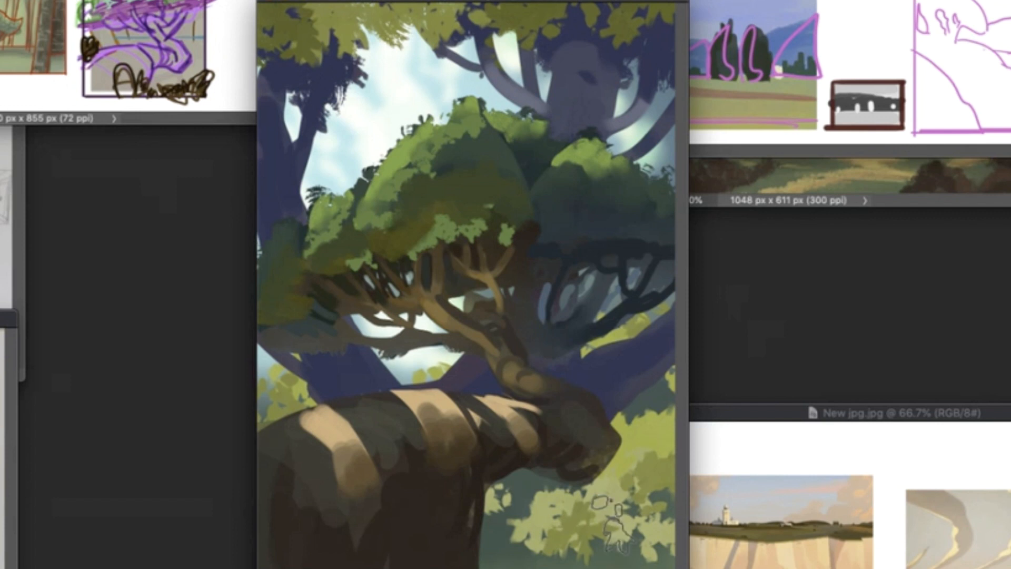
key(ctrl+super+f)
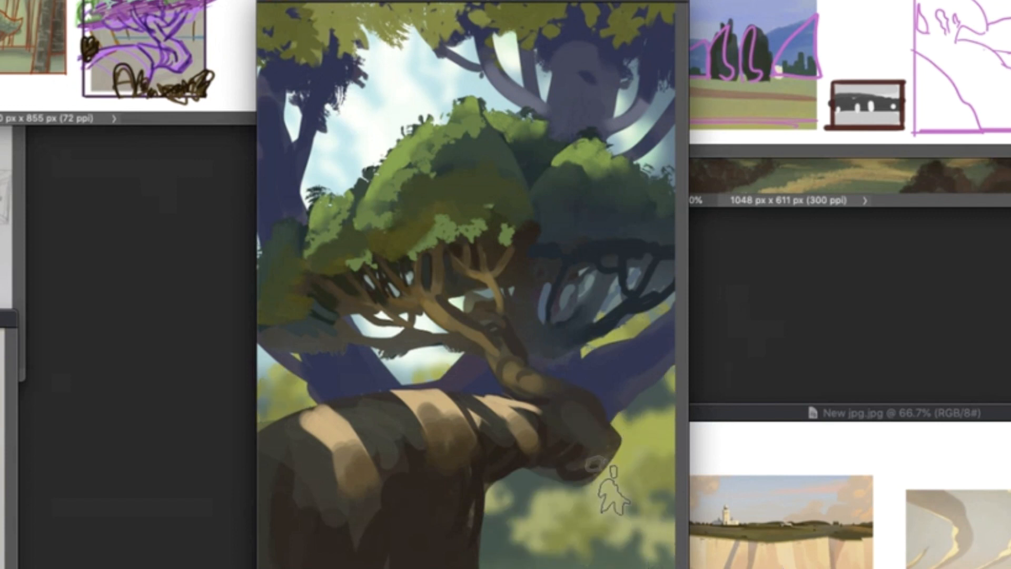
- Brush soft light and shade over the top foliage and lighten the background trunks with a pale haze
right_click(450, 287)
click(796, 476)
alt+click(613, 57)
drag(614, 56, 305, 32)
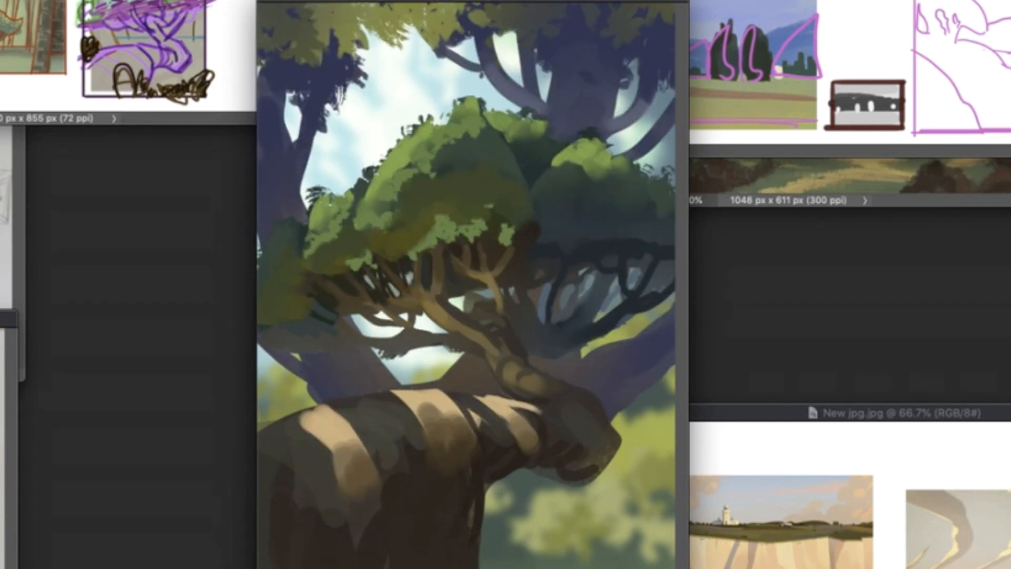
drag(553, 141, 722, 140)
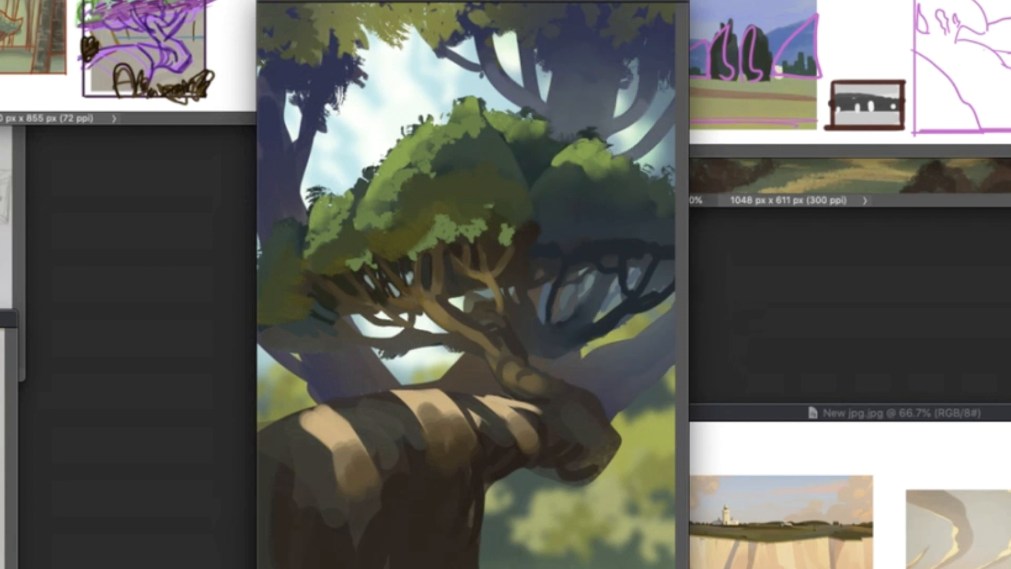
key(super+comma)
key(super+comma)
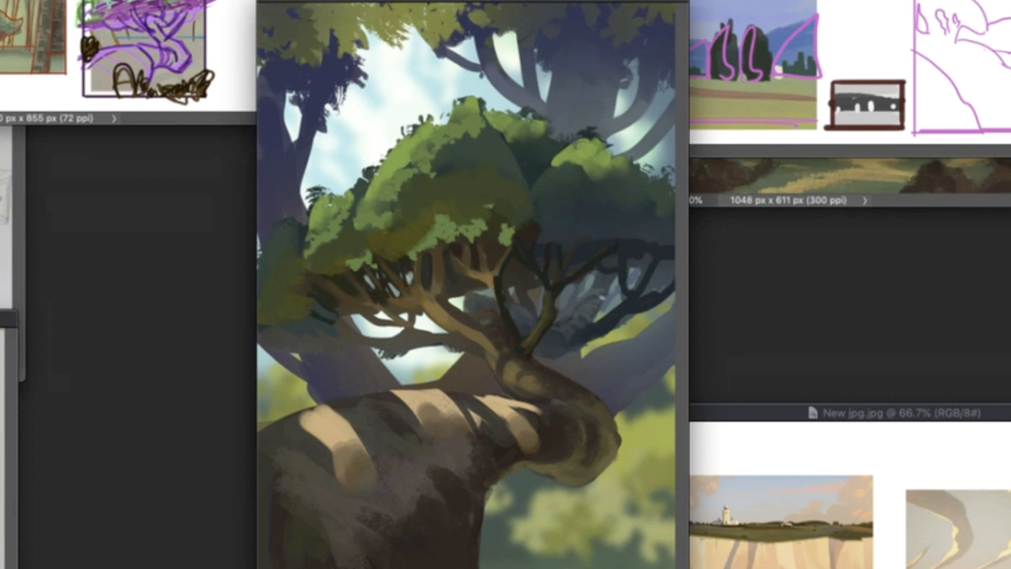
- Lasso the gaps between the main tree's branches and the area beneath the crown's left side
mouse_move(602, 298)
mouse_down()
mouse_move(566, 344)
mouse_move(621, 300)
mouse_move(556, 316)
mouse_up()
mouse_move(563, 277)
mouse_down()
mouse_move(587, 253)
mouse_move(570, 263)
mouse_up()
drag(557, 258, 550, 281)
mouse_move(543, 287)
mouse_down()
mouse_move(506, 296)
mouse_move(539, 316)
mouse_up()
drag(489, 289, 490, 303)
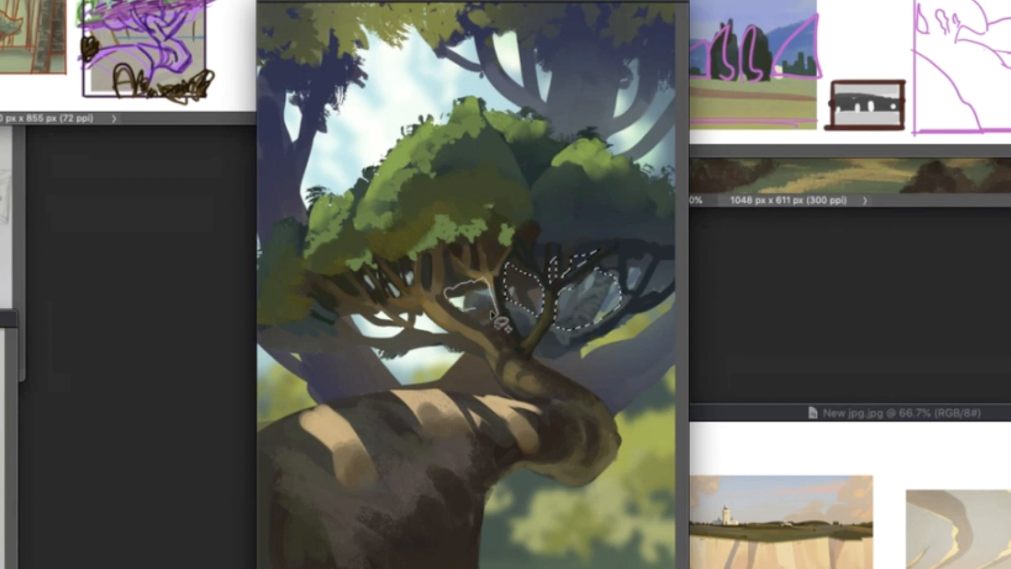
drag(653, 257, 650, 264)
mouse_move(453, 335)
mouse_down()
mouse_move(380, 297)
mouse_move(261, 306)
mouse_move(437, 371)
mouse_move(492, 364)
mouse_up()
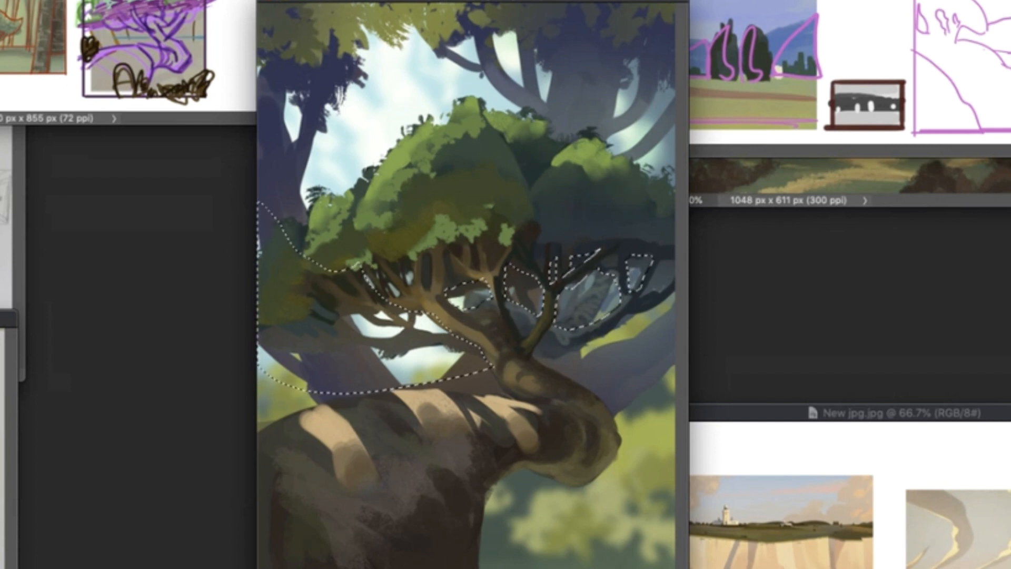
- Brush a soft blue-violet haze into the selected branch gaps and the area under the crown, and clear the selection
right_click(535, 189)
click(664, 390)
alt+click(598, 47)
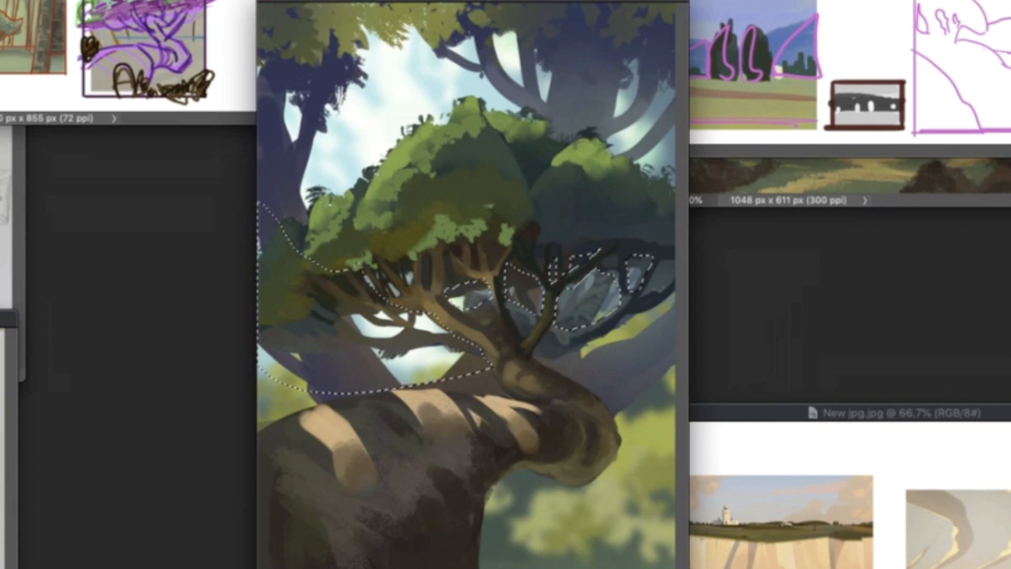
mouse_move(368, 305)
mouse_down()
mouse_move(406, 316)
mouse_move(508, 384)
mouse_move(485, 350)
mouse_move(493, 299)
mouse_move(665, 282)
mouse_move(316, 248)
mouse_move(355, 275)
mouse_move(655, 402)
mouse_up()
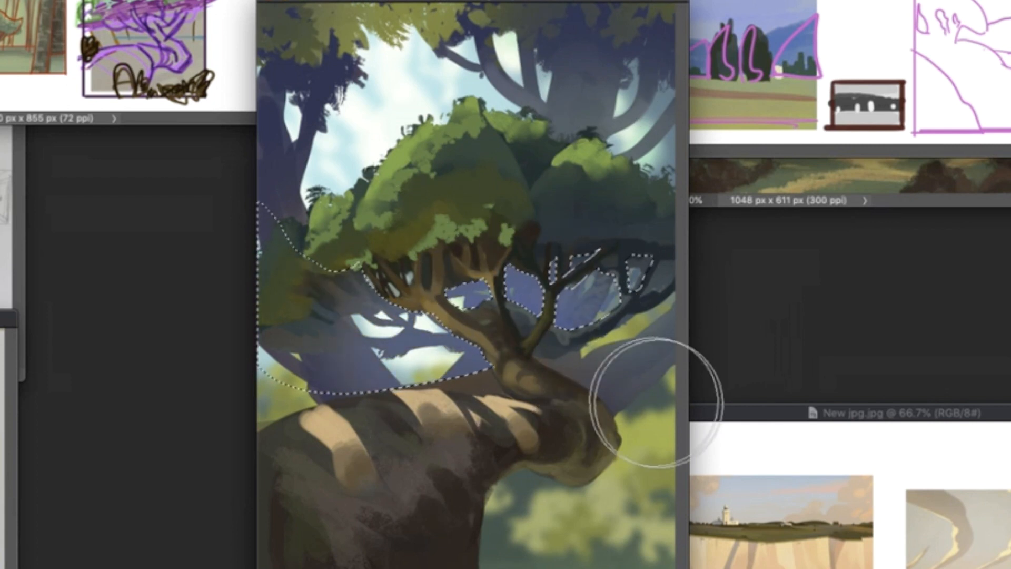
key(super+d)
- Soften the haze behind the main tree's branches with an enlarged soft round brush at 0% hardness
right_click(647, 193)
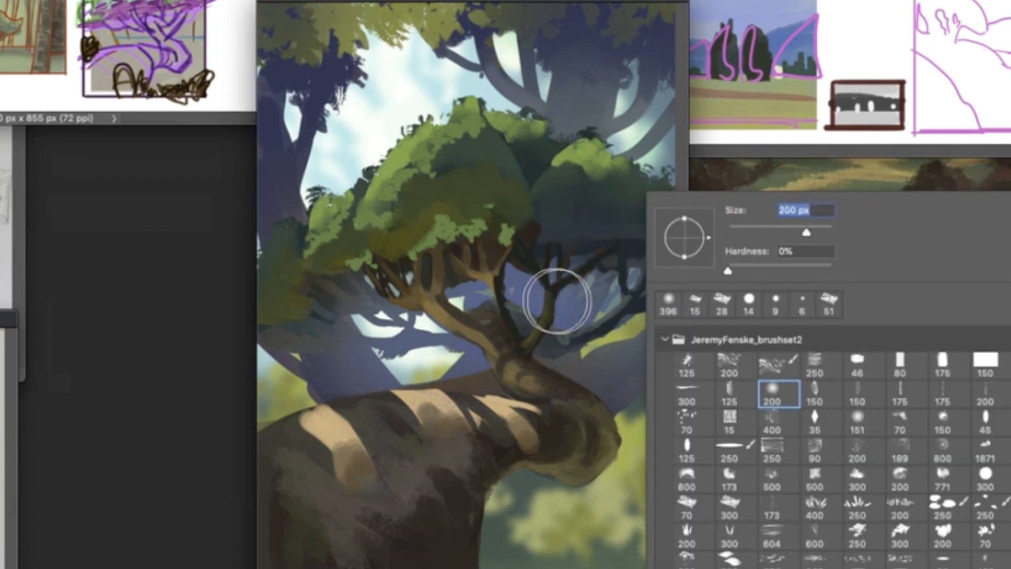
key(bracketright)
key(bracketright)
key(bracketright)
click(557, 301)
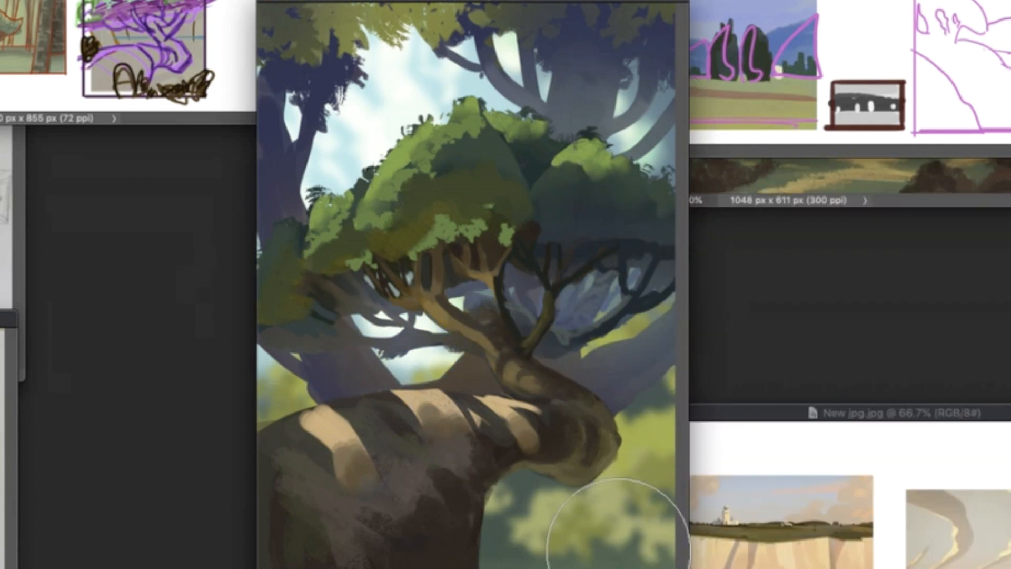
right_click(440, 136)
drag(407, 142, 454, 107)
right_click(472, 147)
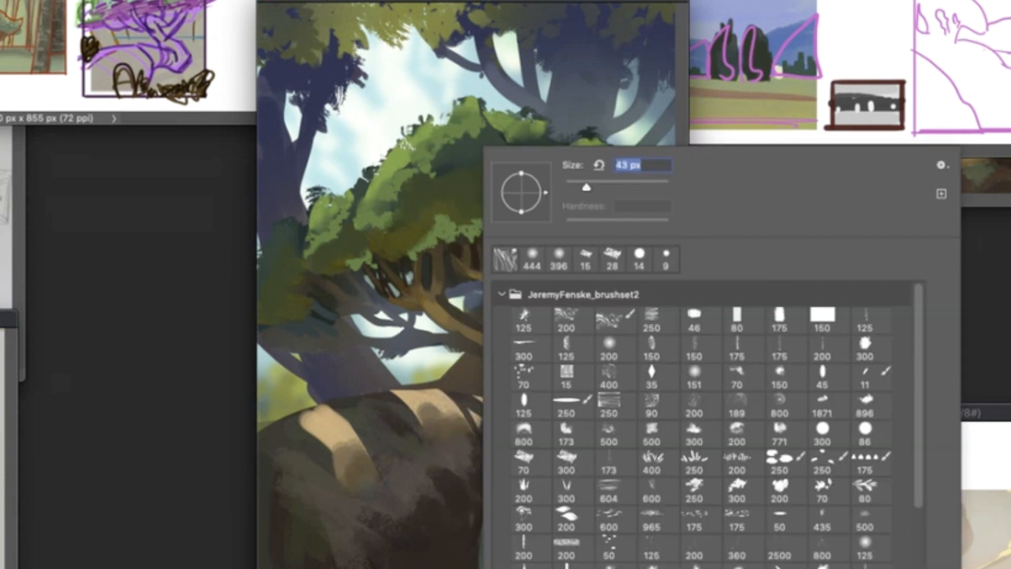
click(479, 141)
key(super+z)
key(super+z)
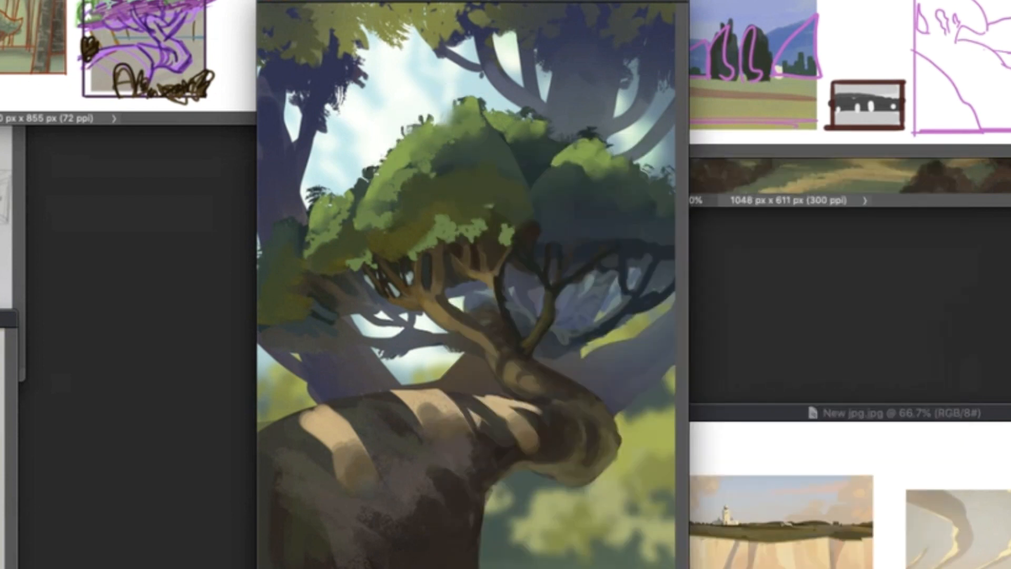
- Roughen the crown's upper-left edge with a textured foliage brush, and extend its light green foliage over the right and left lobes
right_click(459, 146)
drag(435, 129, 460, 103)
drag(424, 176, 408, 150)
drag(408, 134, 381, 163)
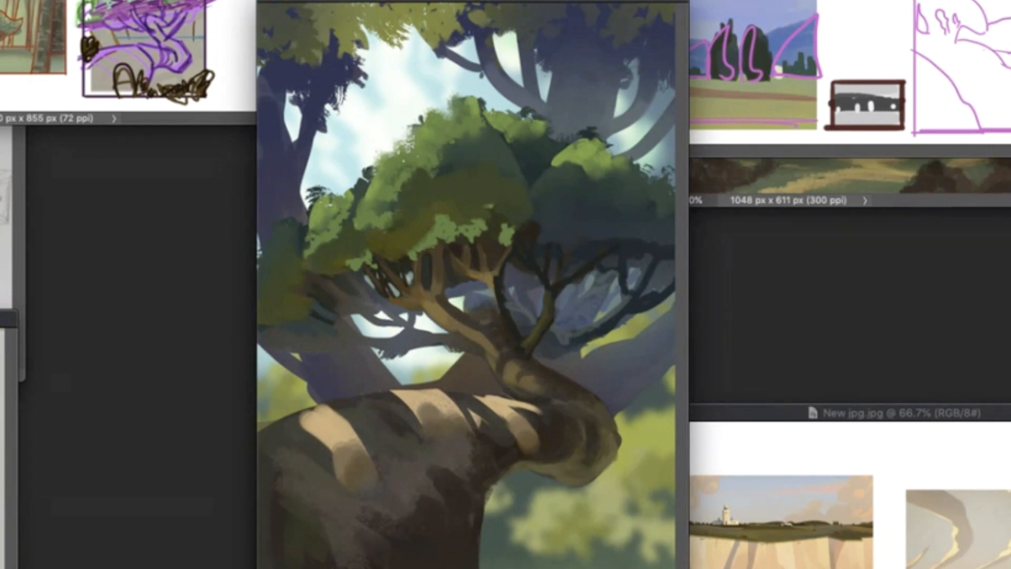
mouse_move(576, 159)
mouse_down()
mouse_move(608, 177)
mouse_move(642, 174)
mouse_up()
drag(333, 224, 282, 242)
- Break up the middle of the crown with textured light and dark leaf strokes
drag(447, 118, 456, 218)
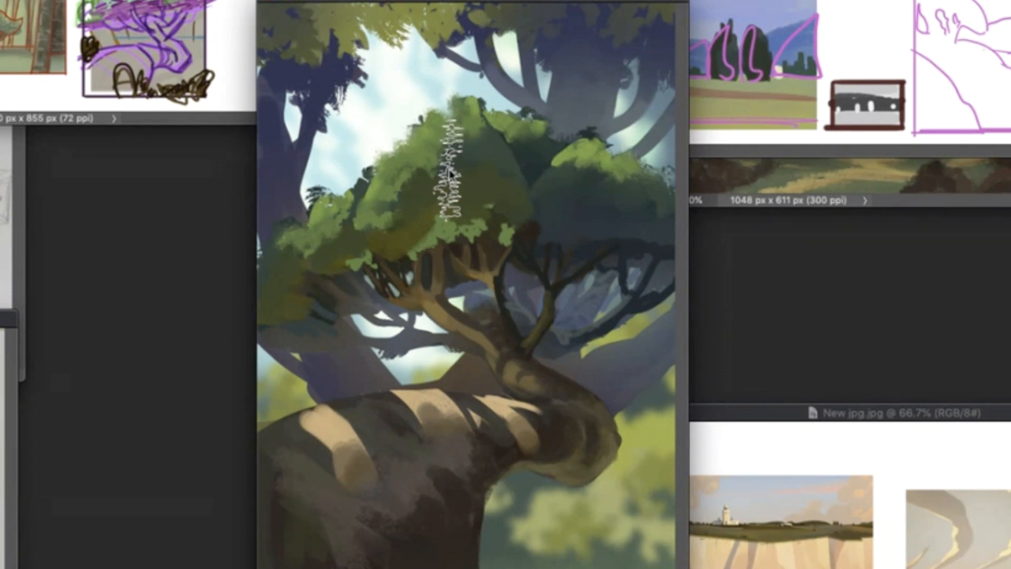
drag(455, 163, 489, 205)
mouse_move(468, 135)
mouse_down()
mouse_move(447, 155)
mouse_move(482, 153)
mouse_up()
mouse_move(492, 127)
mouse_down()
mouse_move(513, 154)
mouse_move(512, 166)
mouse_move(477, 192)
mouse_move(647, 203)
mouse_move(606, 141)
mouse_move(553, 126)
mouse_move(421, 129)
mouse_up()
drag(288, 247, 269, 251)
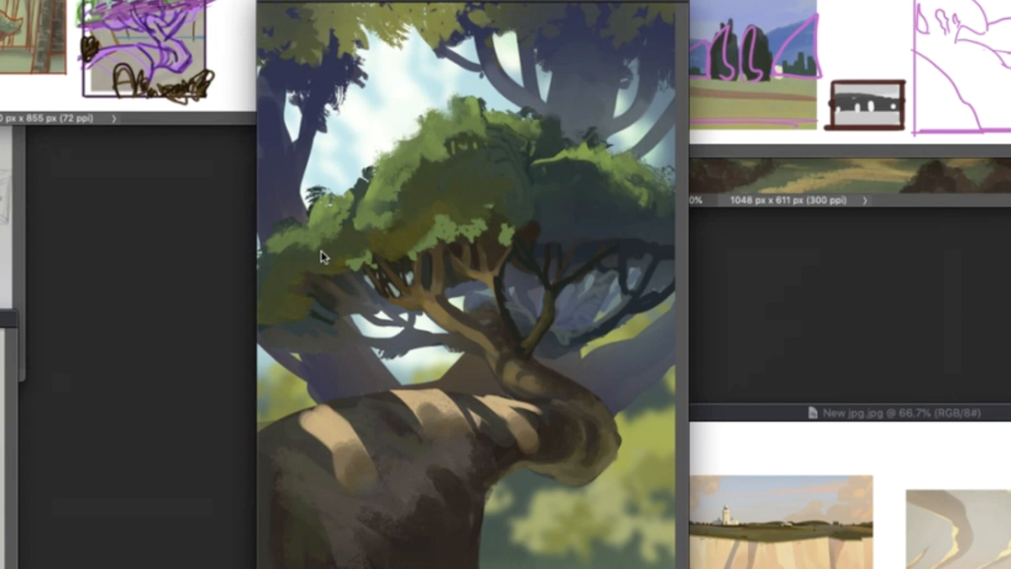
- Paint dark shadow clumps along the crown's underside beneath the light leaves with a 20 px hard brush
key(super+minus)
key(super+minus)
key(super+minus)
key(super+equal)
key(super+equal)
key(super+equal)
right_click(507, 269)
click(714, 304)
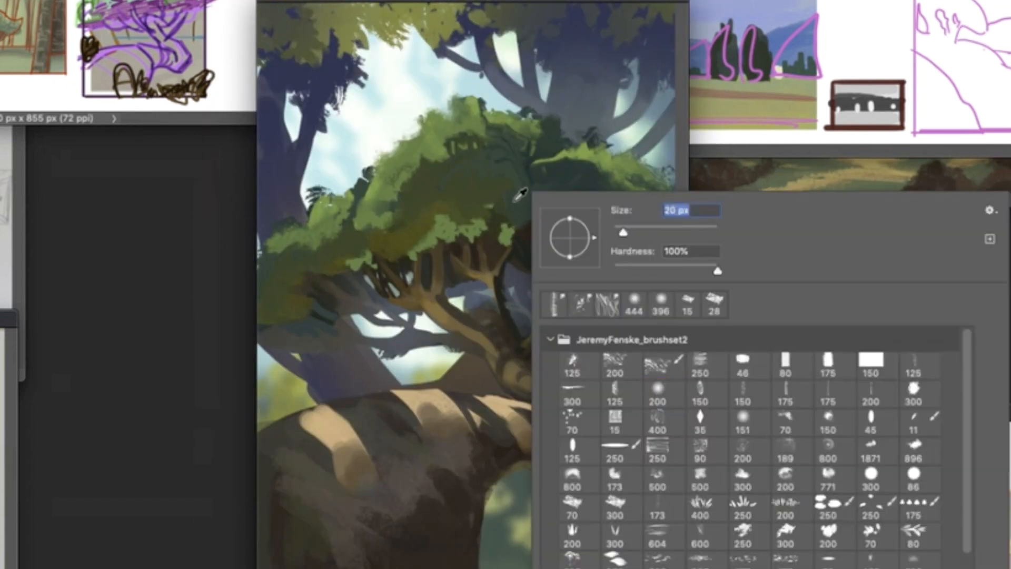
alt+click(432, 212)
drag(453, 243, 432, 255)
mouse_move(478, 232)
mouse_down()
mouse_move(417, 259)
mouse_move(347, 264)
mouse_up()
alt+click(442, 249)
mouse_move(380, 267)
mouse_down()
mouse_move(355, 273)
mouse_move(387, 256)
mouse_up()
drag(512, 226, 522, 227)
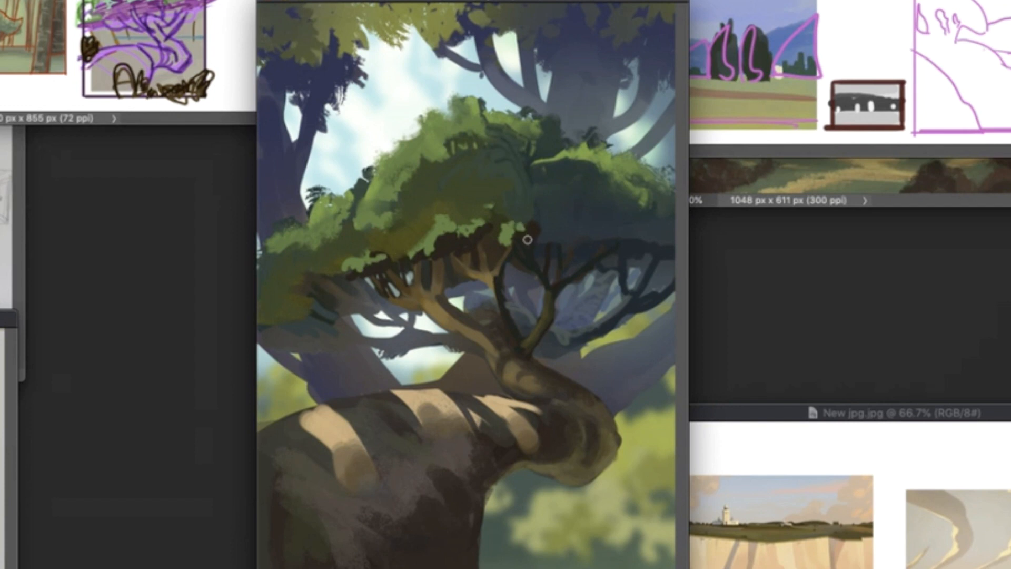
- Shade the main trunk where it rises toward the branches with a different brush
right_click(552, 399)
click(737, 394)
alt+click(535, 337)
drag(432, 300, 470, 334)
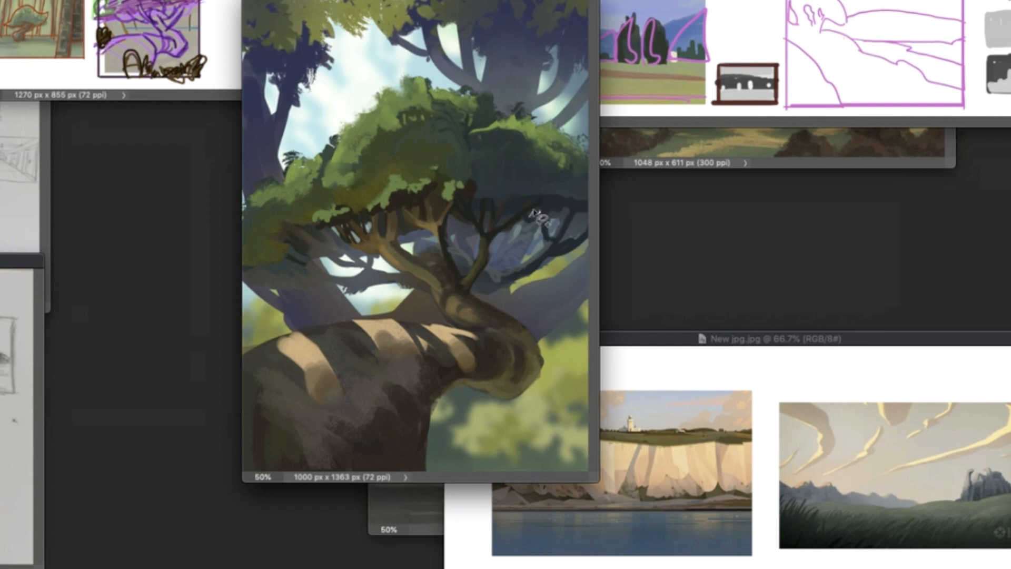
- Lasso small openings among the branches under the crown, fill them with pale sky color and clear the selection
mouse_move(506, 214)
mouse_down()
mouse_move(501, 225)
mouse_move(463, 228)
mouse_up()
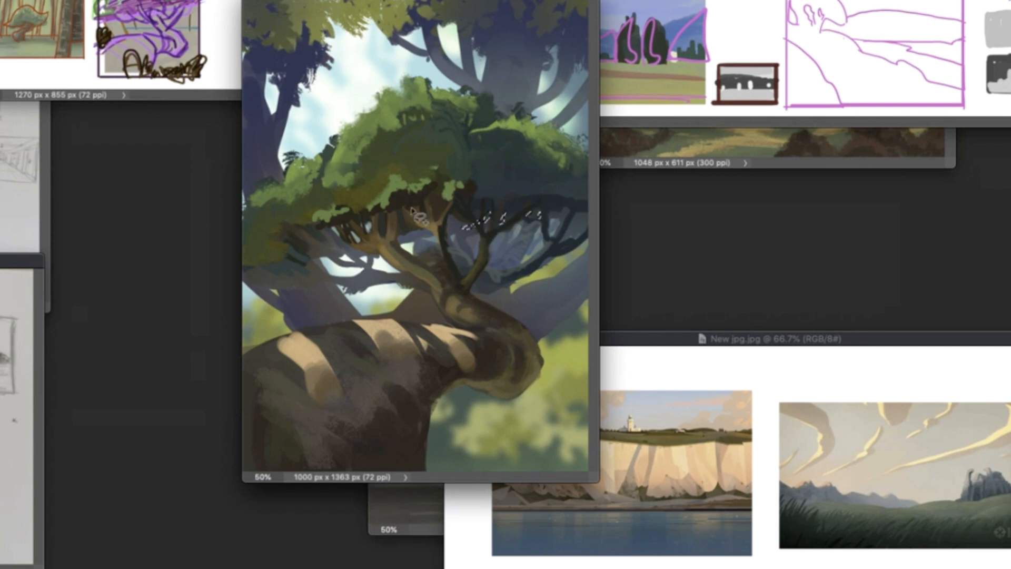
mouse_move(436, 182)
mouse_down()
mouse_move(439, 233)
mouse_move(403, 221)
mouse_up()
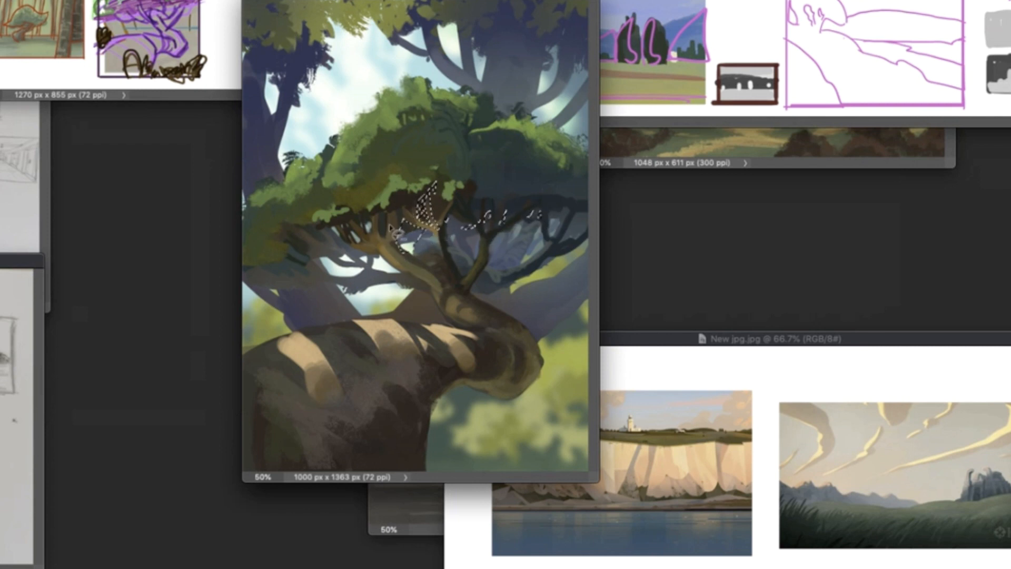
key(b)
alt+click(410, 245)
right_click(412, 244)
mouse_move(503, 216)
mouse_down()
mouse_move(426, 211)
mouse_move(410, 243)
mouse_up()
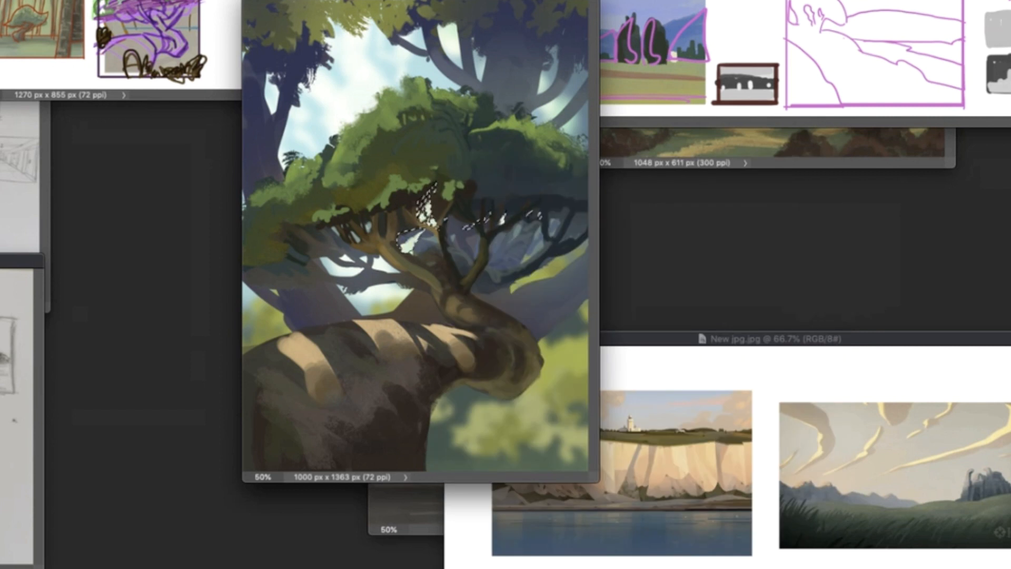
key(super+d)
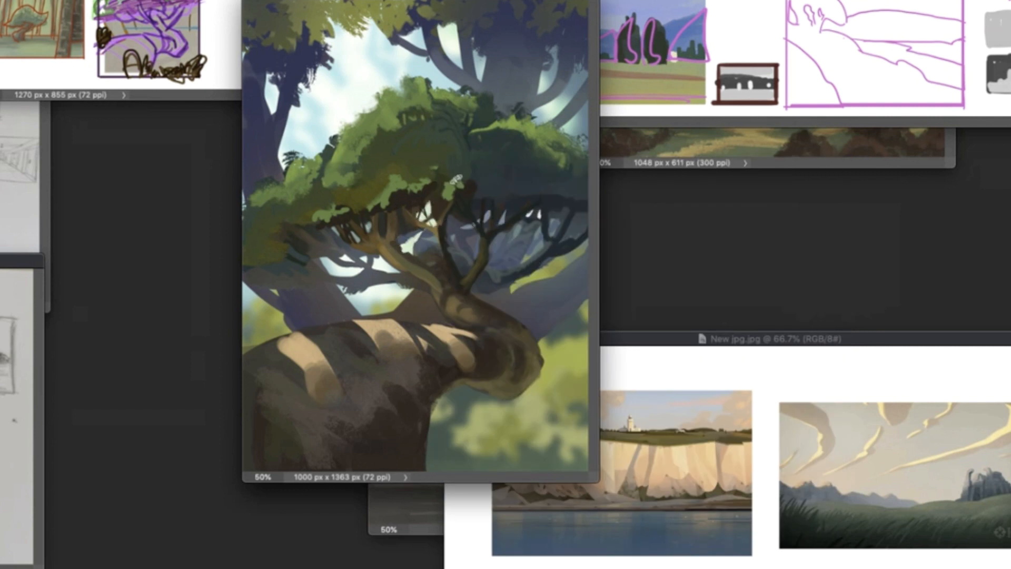
- Paint dark silhouetted foreground bushes in the lower right corner, at the base of the cliff and on the left edge, following the sketch
right_click(452, 114)
click(695, 418)
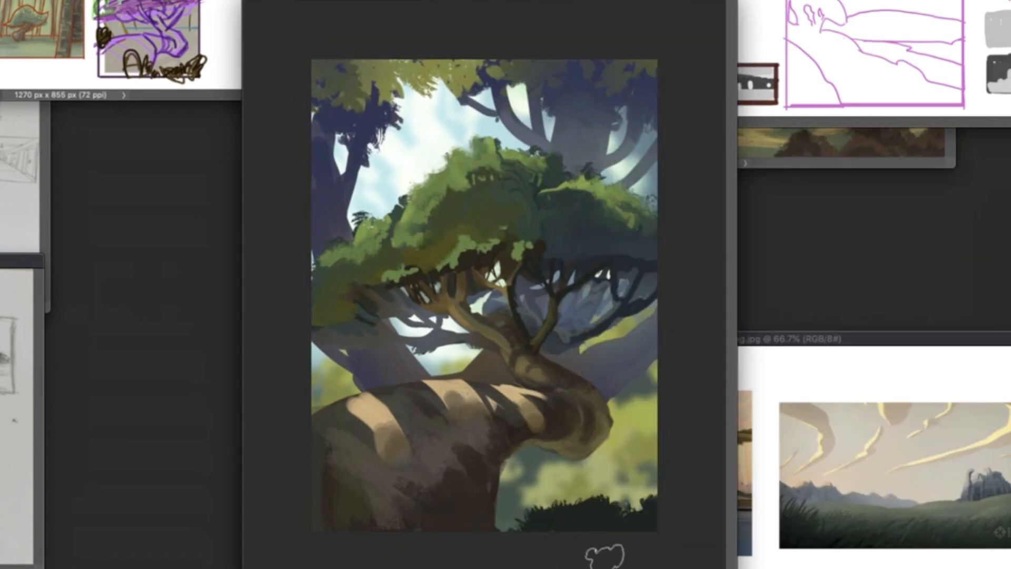
drag(598, 548, 655, 490)
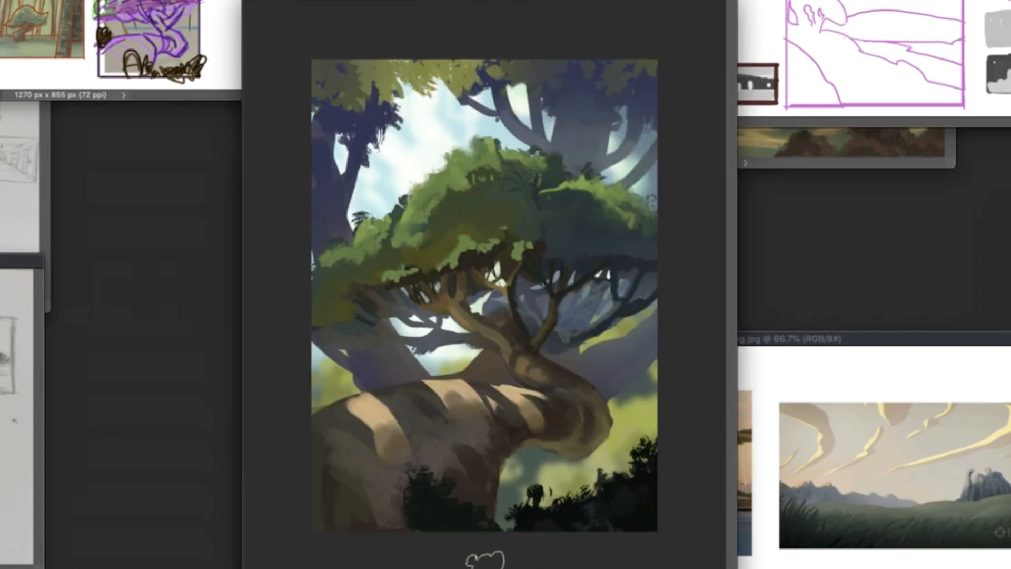
key(l)
mouse_move(396, 385)
mouse_down()
mouse_move(491, 350)
mouse_move(298, 413)
mouse_move(350, 387)
mouse_move(314, 437)
mouse_up()
key(b)
key(ctrl+d)
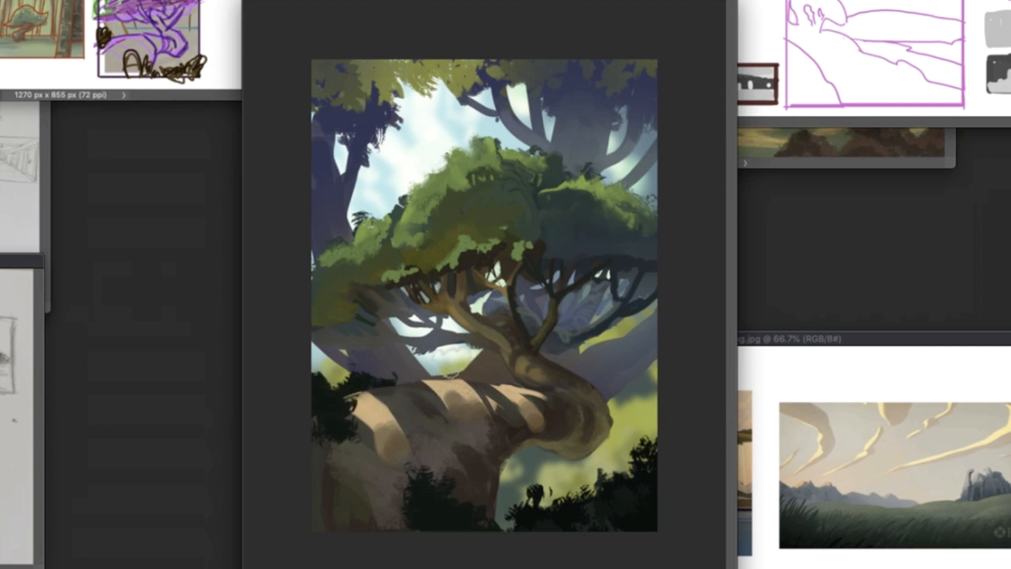
- Paint light beige sunlit patches on the upper right background trunk
right_click(550, 411)
click(834, 535)
click(585, 130)
right_click(567, 150)
click(656, 185)
mouse_move(563, 127)
mouse_down()
mouse_move(565, 156)
mouse_move(570, 145)
mouse_move(587, 162)
mouse_up()
mouse_move(573, 101)
mouse_down()
mouse_move(556, 131)
mouse_move(586, 103)
mouse_move(570, 148)
mouse_up()
drag(564, 100, 585, 120)
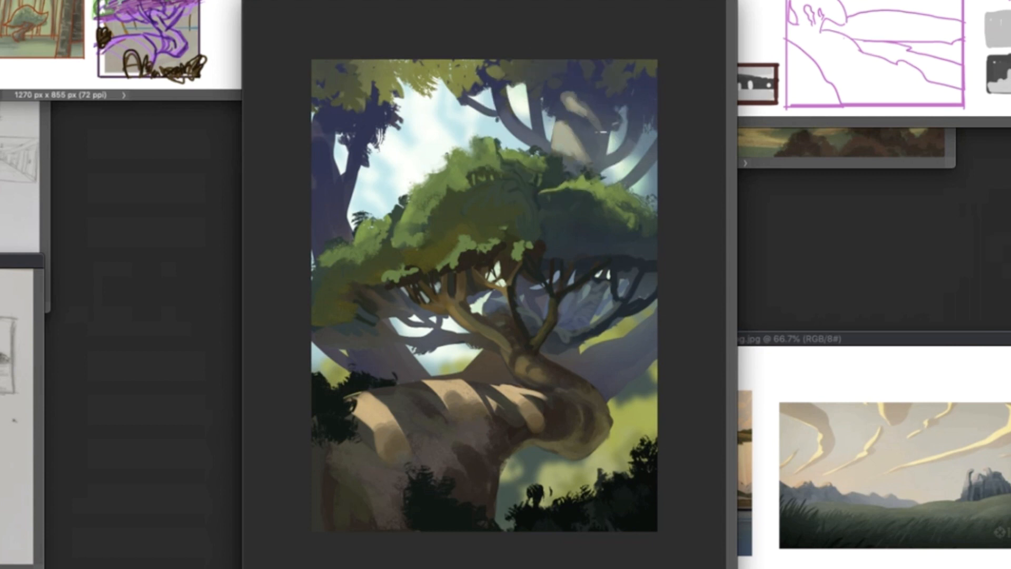
- Extend and blend the beige sunlit patch on the upper right background trunk and touch up the crown below it
drag(574, 168, 560, 185)
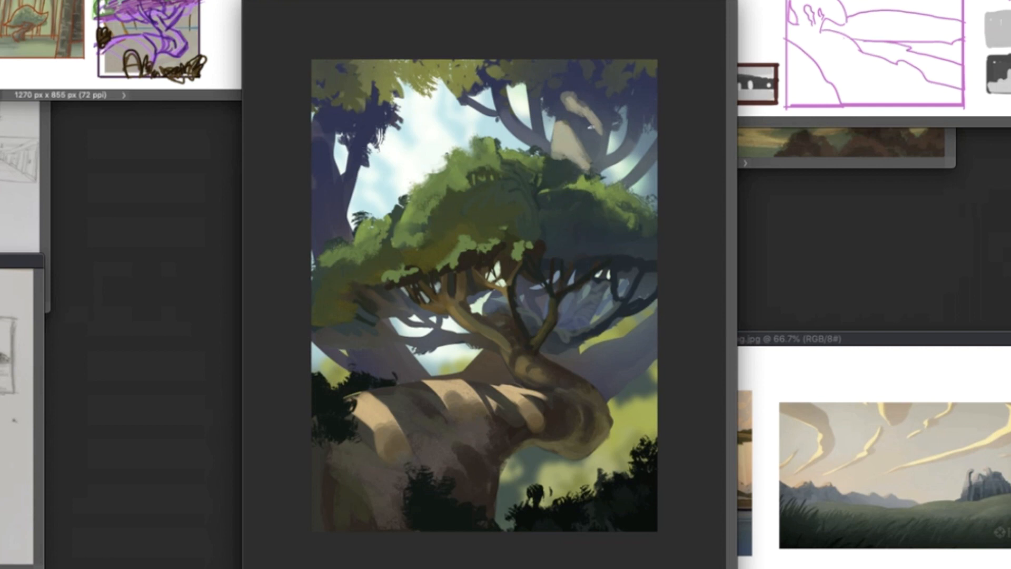
mouse_move(579, 144)
mouse_down()
mouse_move(584, 165)
mouse_move(571, 151)
mouse_move(538, 207)
mouse_move(578, 229)
mouse_up()
alt+click(575, 138)
alt+click(512, 212)
mouse_move(504, 245)
mouse_down()
mouse_move(504, 267)
mouse_move(475, 303)
mouse_up()
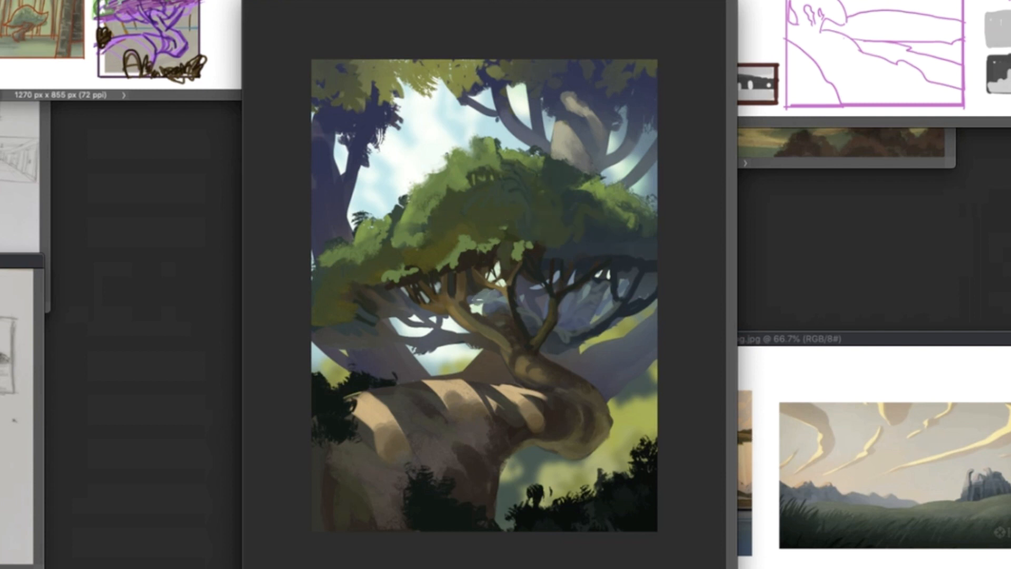
- Switch to a different brush and paint thin branches on the upper right and left background trees and across the top
right_click(600, 312)
key(Return)
right_click(600, 316)
double_click(766, 303)
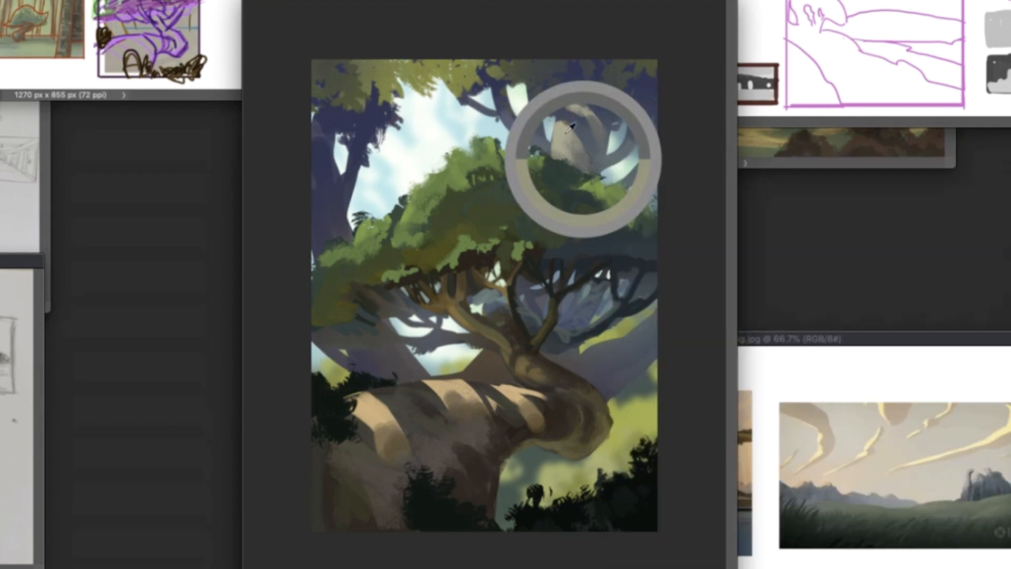
alt+click(627, 149)
drag(631, 139, 656, 105)
drag(635, 175, 658, 168)
drag(363, 164, 389, 123)
drag(348, 166, 331, 143)
drag(477, 110, 419, 60)
- Paint dark green foliage clumps along the upper right edge of the main crown, in front of the background trunk
right_click(566, 145)
drag(550, 163, 607, 172)
alt+click(644, 220)
drag(645, 194, 656, 212)
right_click(566, 295)
click(564, 326)
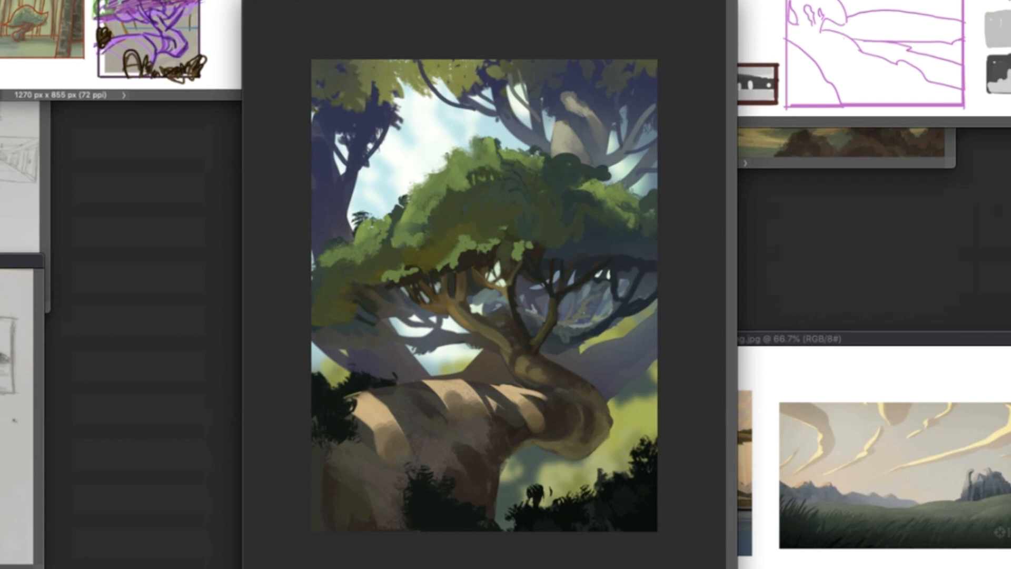
- Refine the thin branches over the sky beneath the crown's left side and shade the foliage at its left end
right_click(483, 320)
double_click(566, 336)
drag(381, 329, 398, 342)
drag(476, 338, 382, 316)
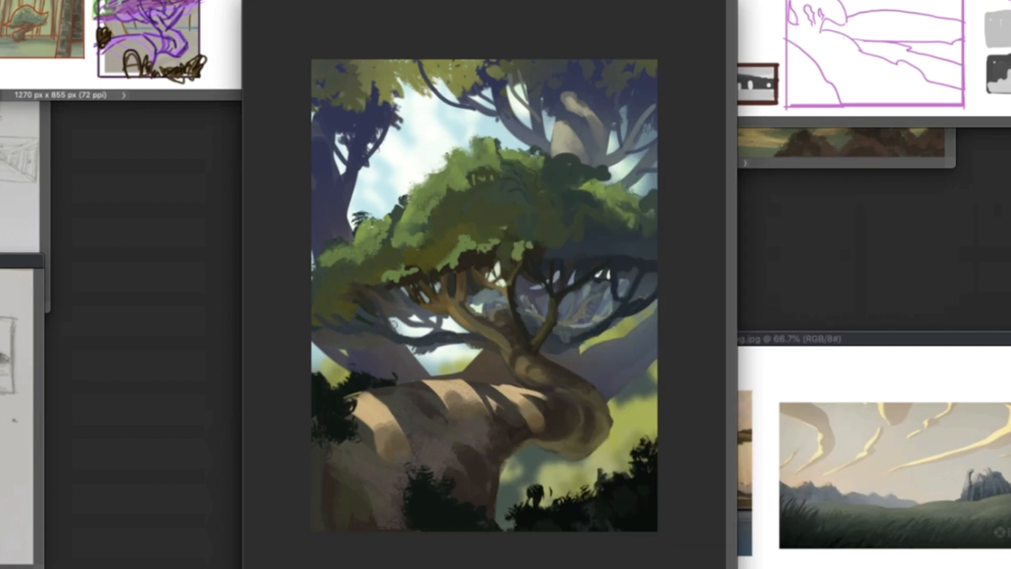
drag(409, 351, 431, 349)
alt+click(357, 281)
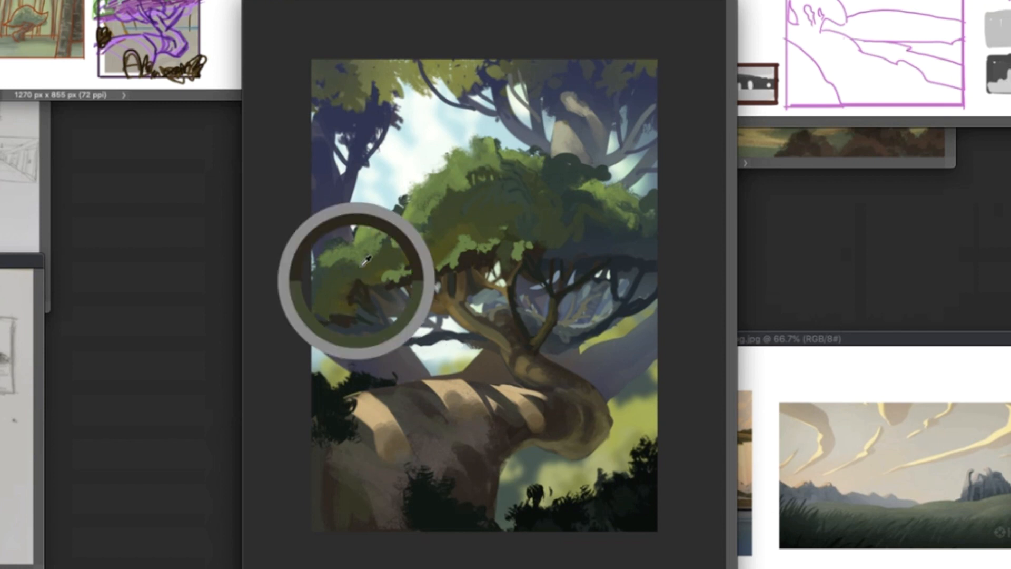
mouse_move(349, 247)
mouse_down()
mouse_move(351, 297)
mouse_move(360, 239)
mouse_up()
- Thicken the dark foreground bushes in the lower right corner of the painting
mouse_move(640, 449)
mouse_down()
mouse_move(650, 478)
mouse_move(655, 437)
mouse_up()
mouse_move(611, 494)
mouse_down()
mouse_move(587, 475)
mouse_move(507, 523)
mouse_move(533, 515)
mouse_up()
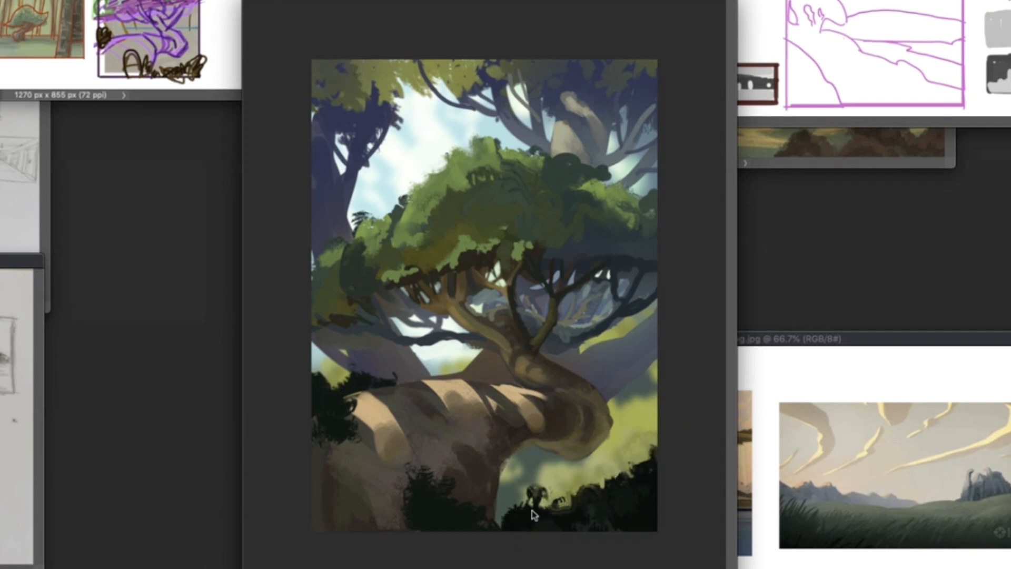
- Try a large soft beige glow over the cliff and lower trunk, cycling through blending modes
right_click(508, 407)
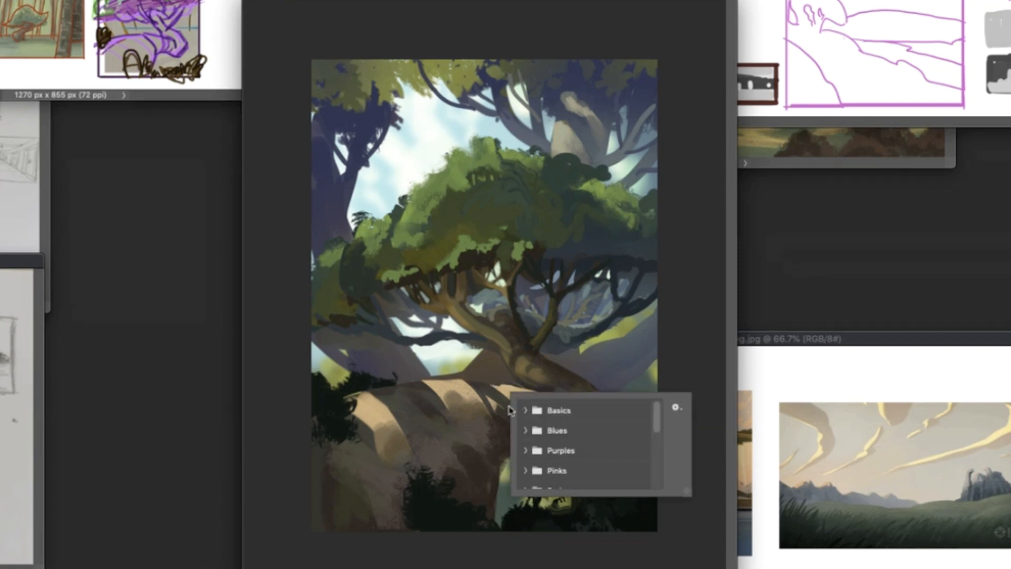
key(b)
right_click(529, 407)
click(647, 323)
mouse_move(347, 404)
mouse_down()
mouse_move(342, 507)
mouse_move(494, 444)
mouse_up()
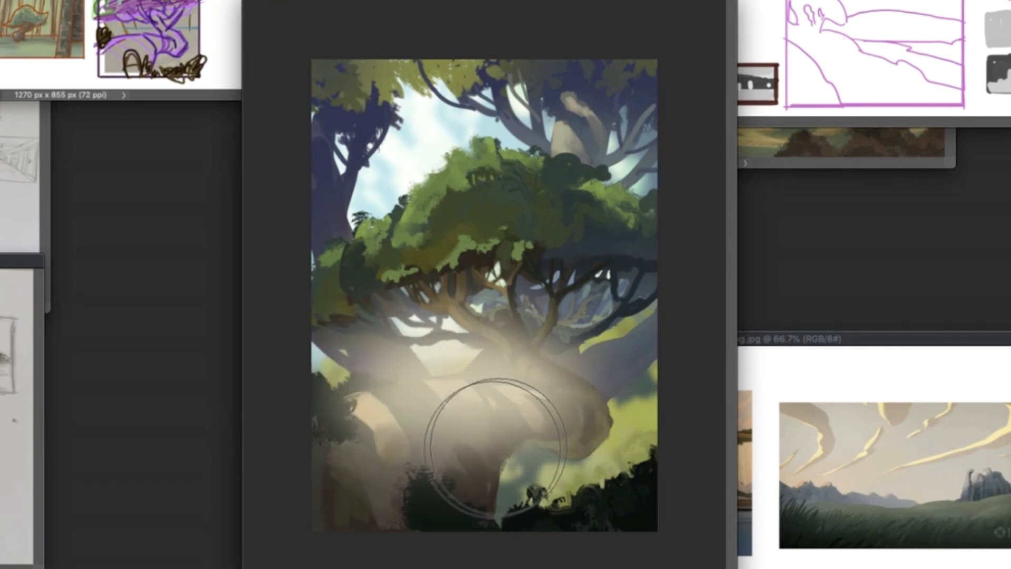
key(shift+equal)
key(shift+equal)
key(shift+equal)
key(shift+equal)
key(shift+equal)
key(shift+equal)
key(shift+equal)
key(shift+equal)
key(shift+equal)
key(shift+equal)
key(shift+equal)
key(shift+equal)
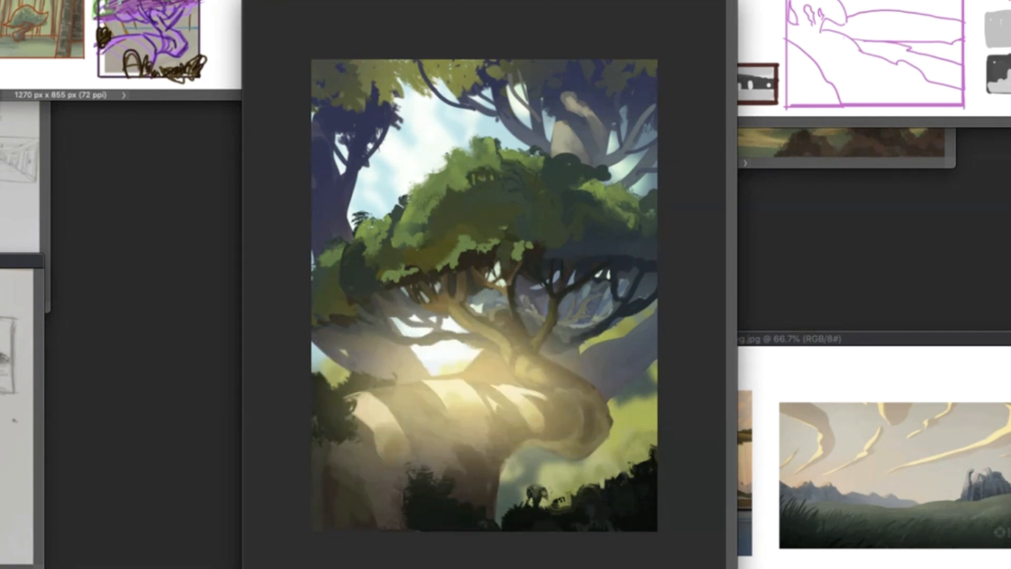
key(shift+equal)
key(shift+equal)
- Try further soft glow strokes around the trunk and left background with other brush settings and blending modes
key(shift+equal)
right_click(561, 448)
mouse_move(548, 422)
mouse_down()
mouse_move(418, 524)
mouse_move(442, 482)
mouse_up()
key(shift+equal)
right_click(552, 289)
drag(697, 190, 684, 190)
click(525, 330)
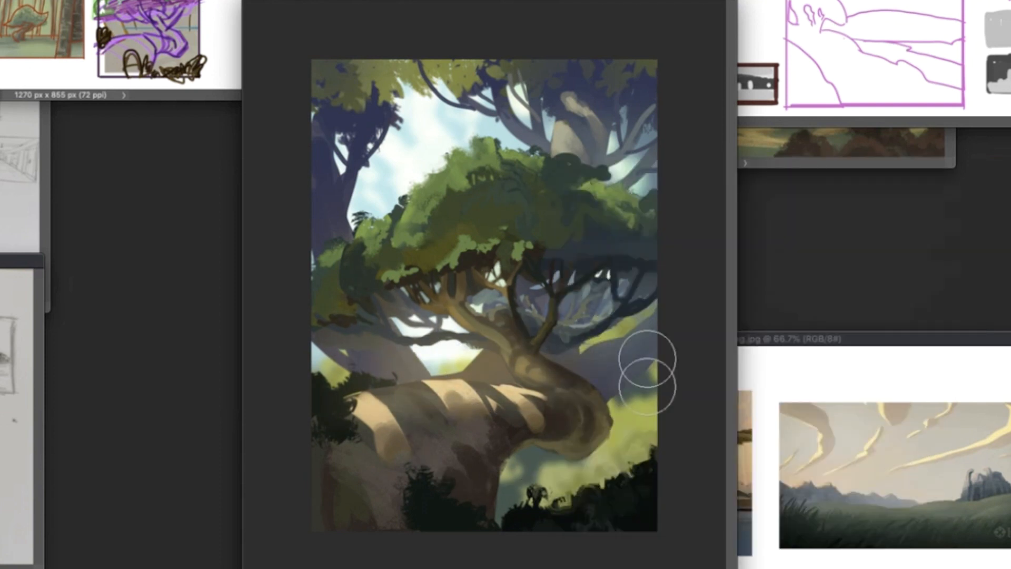
key(shift+equal)
mouse_move(364, 311)
mouse_down()
mouse_move(447, 362)
mouse_move(386, 361)
mouse_up()
key(shift+equal)
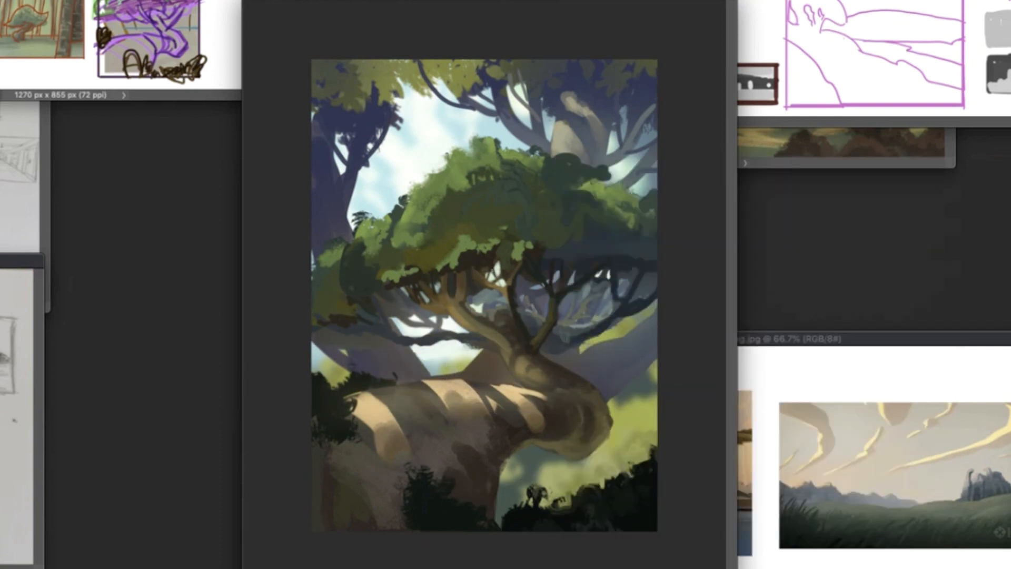
- Paint a large soft yellow-green glow over the lower branches and cliff, and set a blending mode that tints them
right_click(503, 383)
click(435, 374)
key(bracketright)
key(bracketright)
key(bracketright)
drag(497, 367, 453, 369)
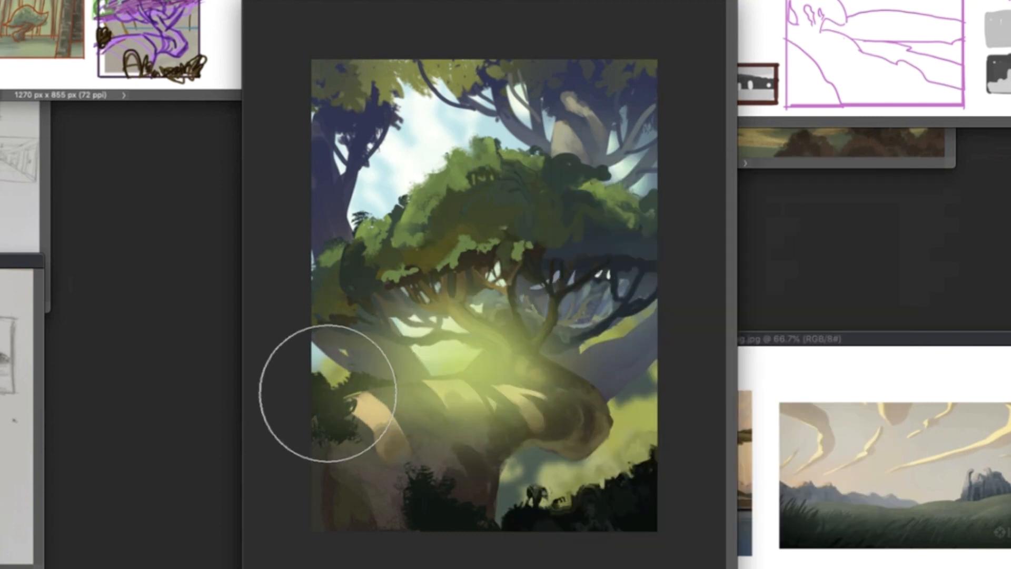
mouse_move(501, 318)
mouse_down()
mouse_move(478, 306)
mouse_move(490, 291)
mouse_move(522, 356)
mouse_up()
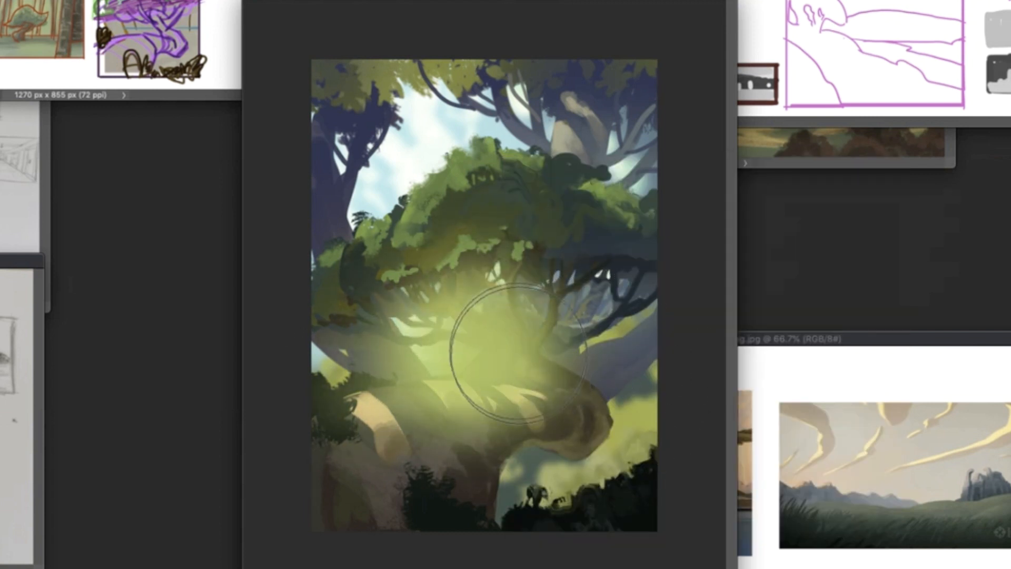
key(shift+alt+d)
key(shift+plus)
key(shift+plus)
key(shift+plus)
key(shift+minus)
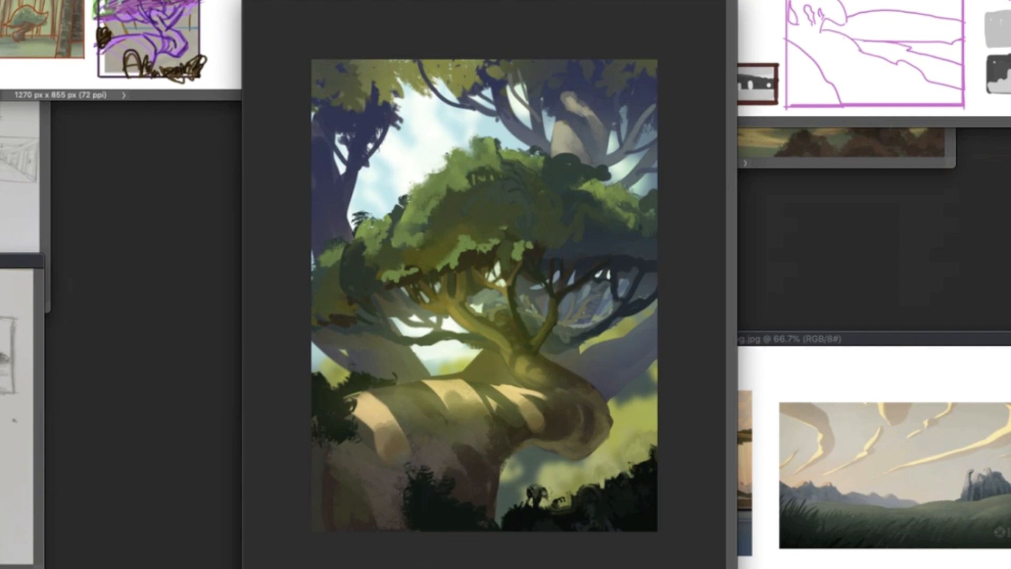
- Erase the yellow-green glow from the branches, main trunk and shadowed parts of the cliff
key(e)
right_click(519, 253)
drag(518, 254, 531, 347)
drag(421, 387, 503, 337)
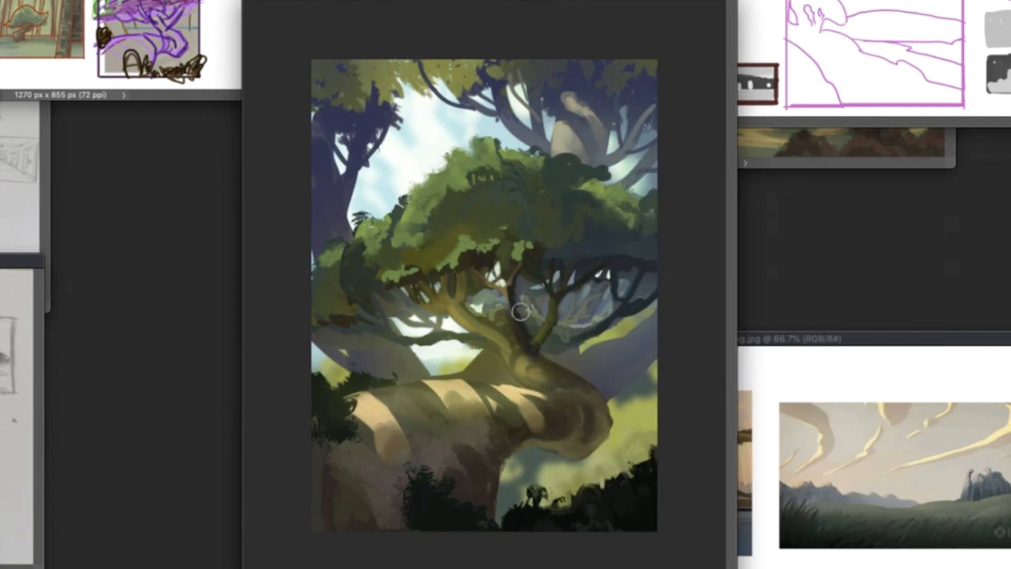
mouse_move(456, 288)
mouse_down()
mouse_move(499, 333)
mouse_move(473, 319)
mouse_move(530, 453)
mouse_up()
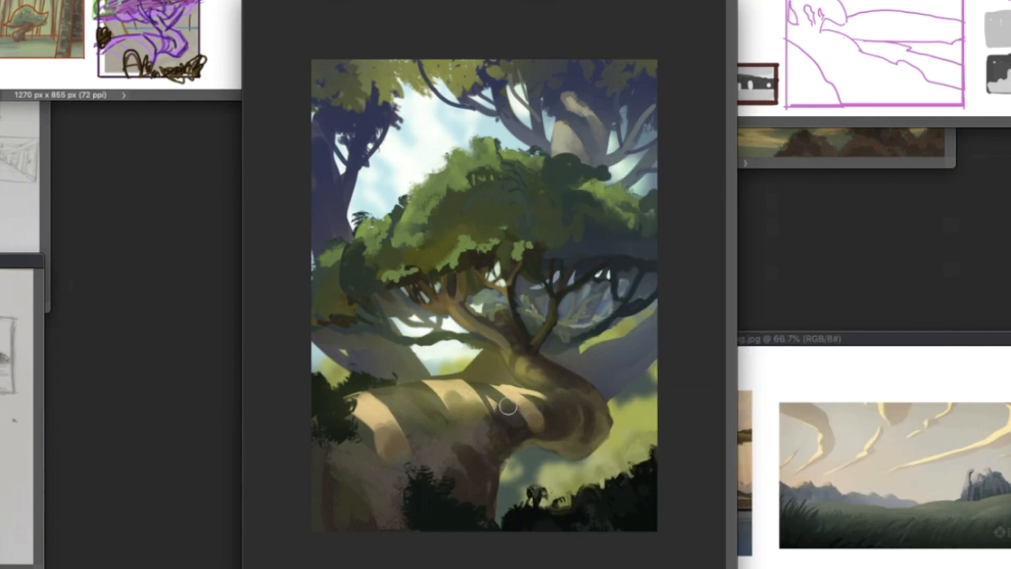
mouse_move(507, 406)
mouse_down()
mouse_move(449, 391)
mouse_move(417, 420)
mouse_up()
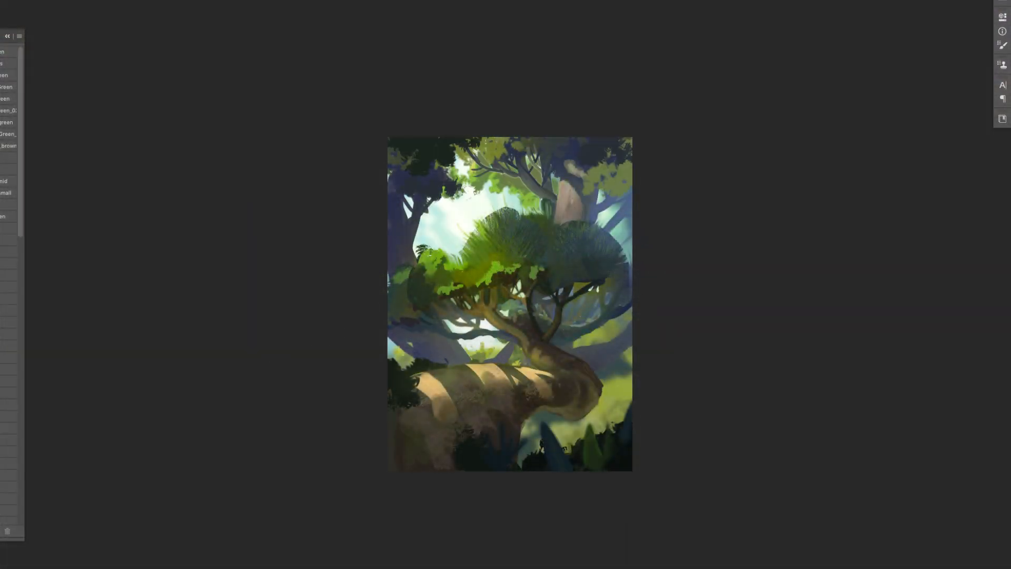
- Outline the leaning background trunk on the left with a polygonal lasso selection down to the cliff top
key(ctrl+plus)
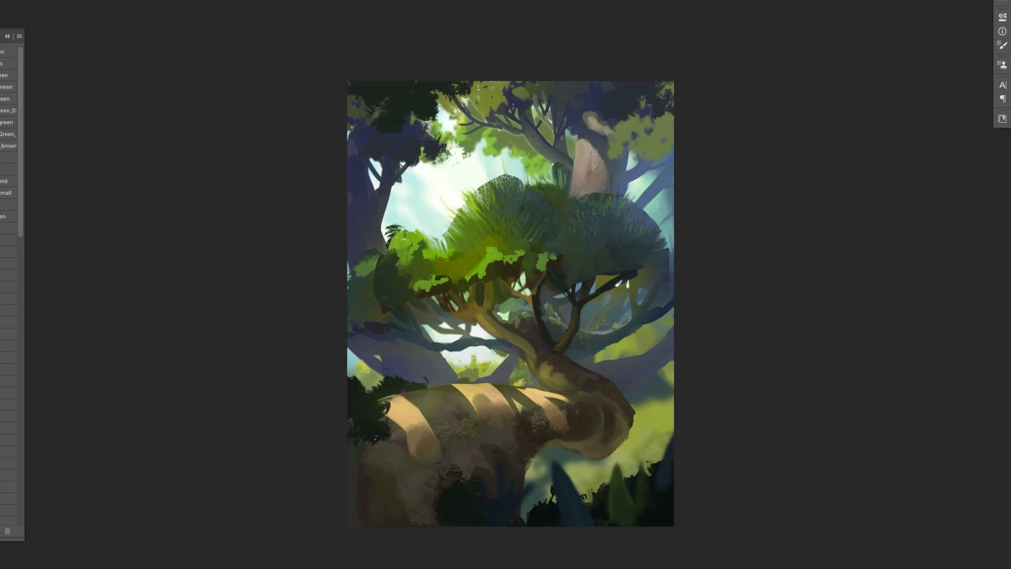
key(l)
click(462, 381)
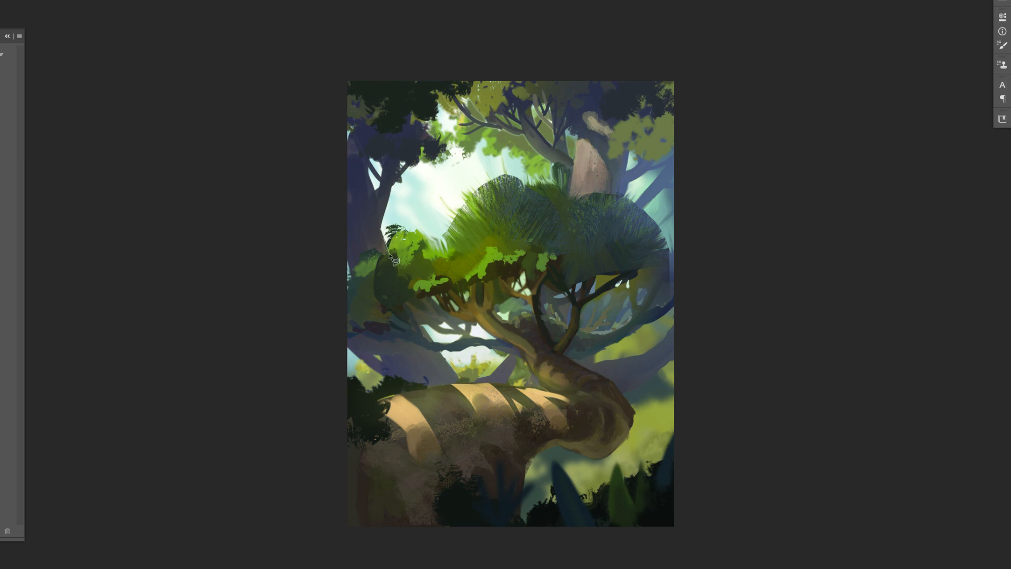
click(329, 207)
click(289, 352)
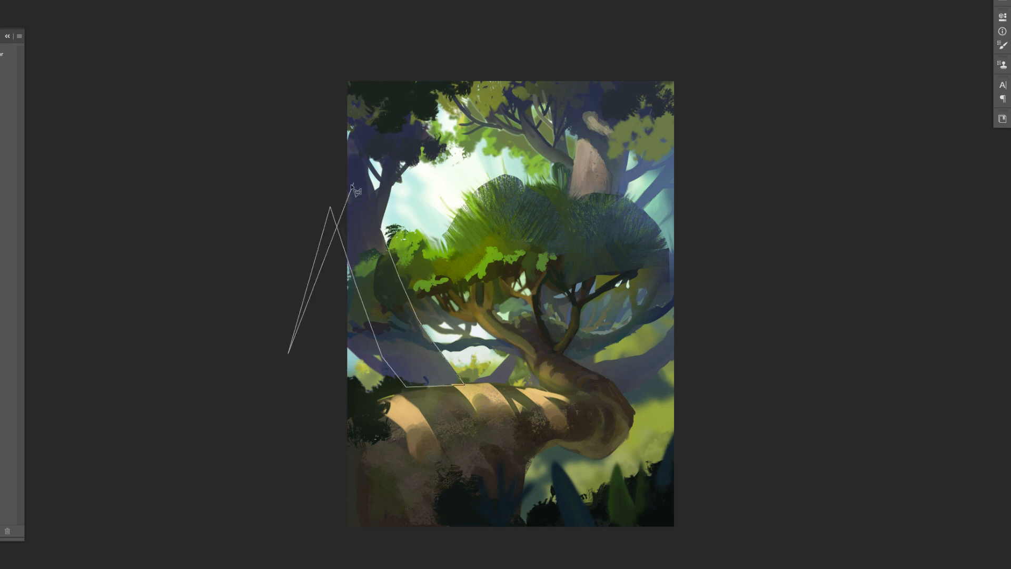
click(364, 186)
click(381, 231)
key(b)
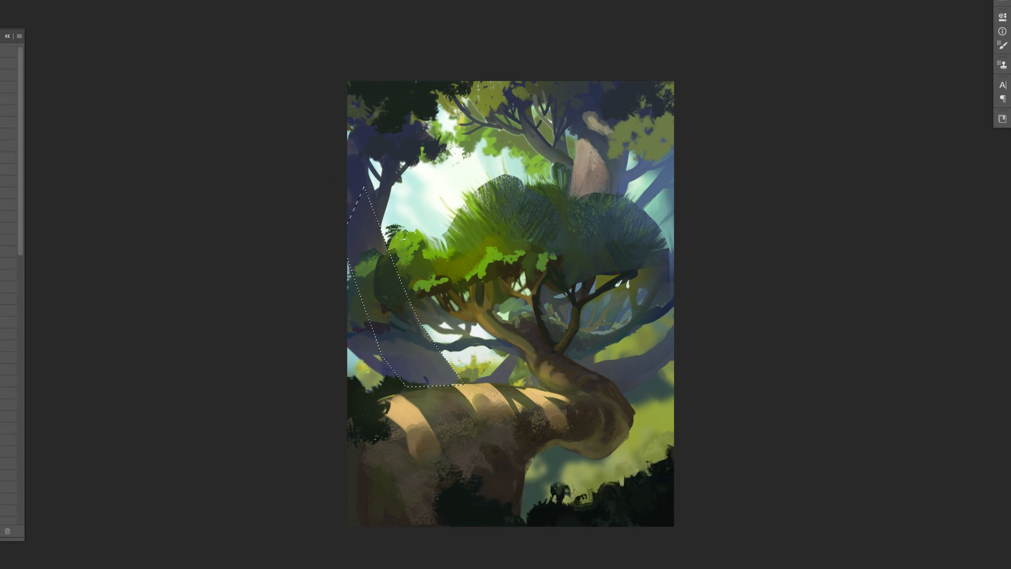
- Invert the trunk selection and paint soft pale blue haze beside the left background trunk with a soft brush
right_click(409, 364)
click(602, 403)
drag(619, 309, 604, 308)
click(379, 337)
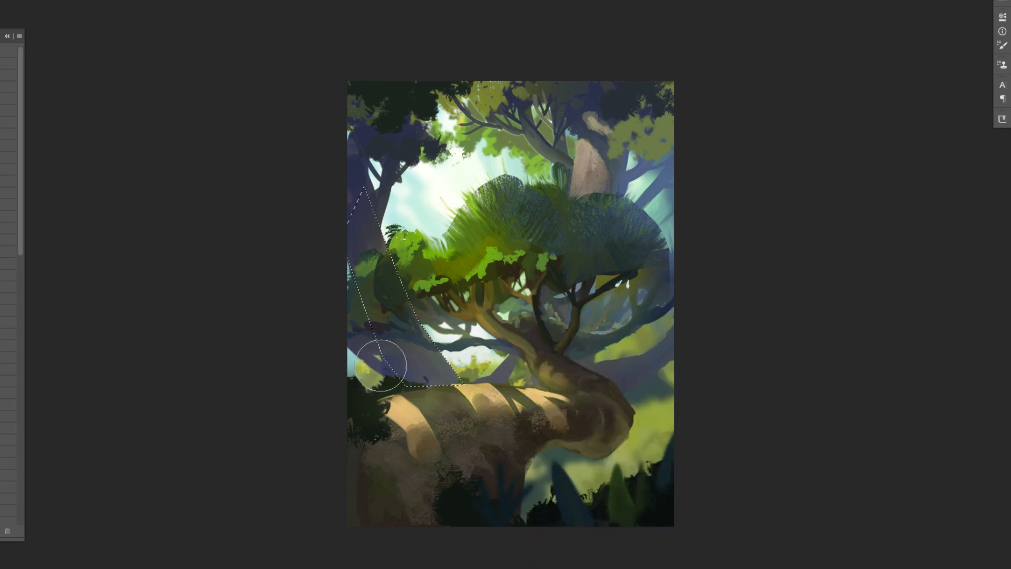
click(79, 0)
click(90, 0)
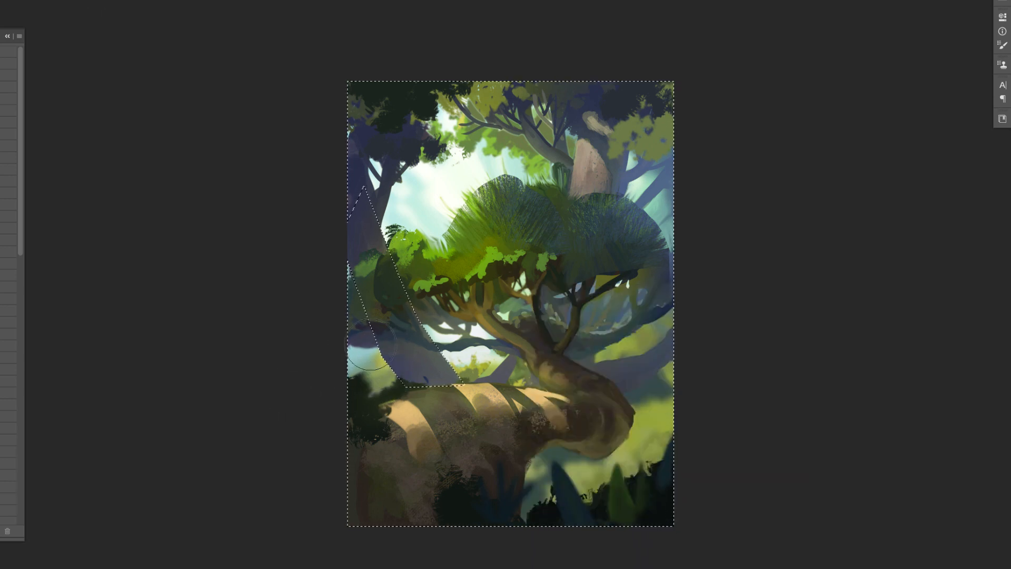
drag(370, 344, 384, 417)
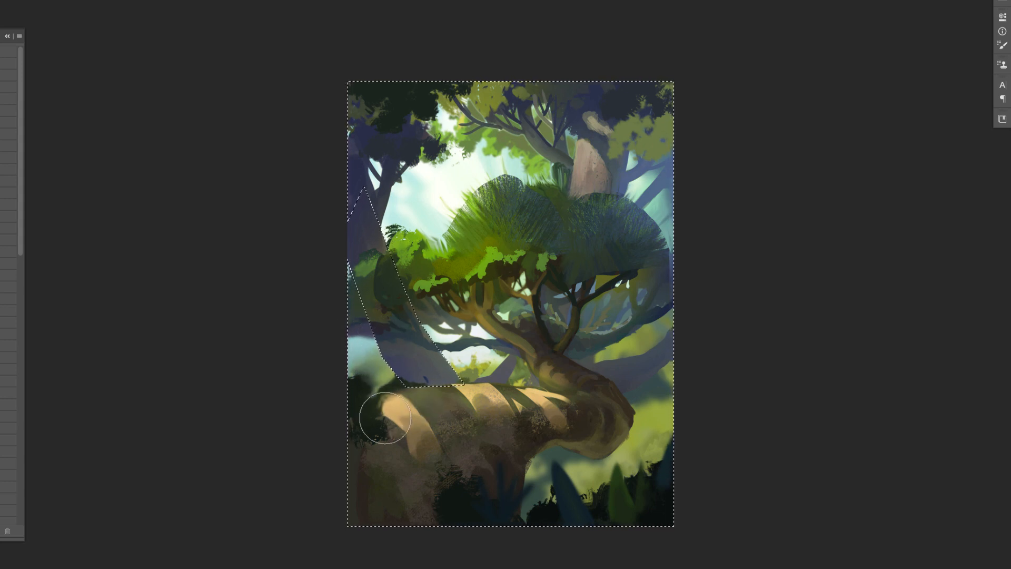
- Refine the pale blue haze along the trunk's left edge with a smaller brush and invert the selection back
right_click(352, 337)
drag(542, 309, 533, 309)
click(358, 337)
drag(366, 332, 351, 328)
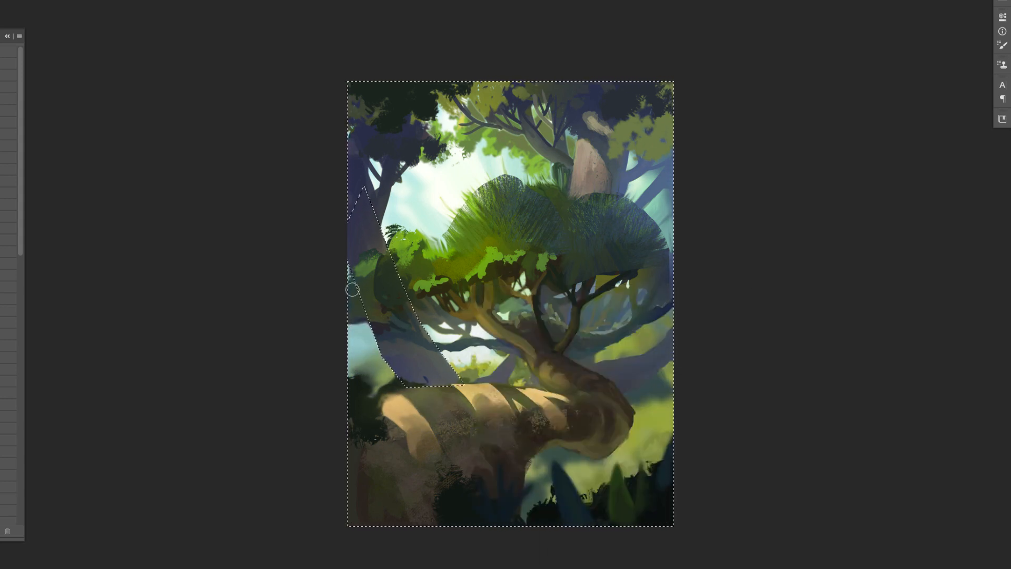
mouse_move(352, 289)
mouse_down()
mouse_move(353, 279)
mouse_move(355, 287)
mouse_up()
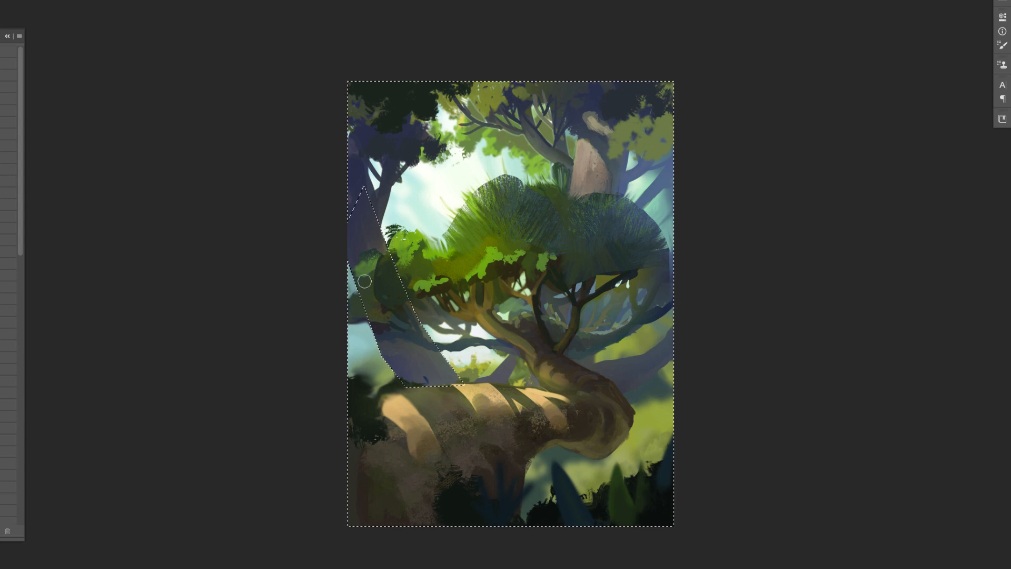
click(0, 152)
key(ctrl+shift+i)
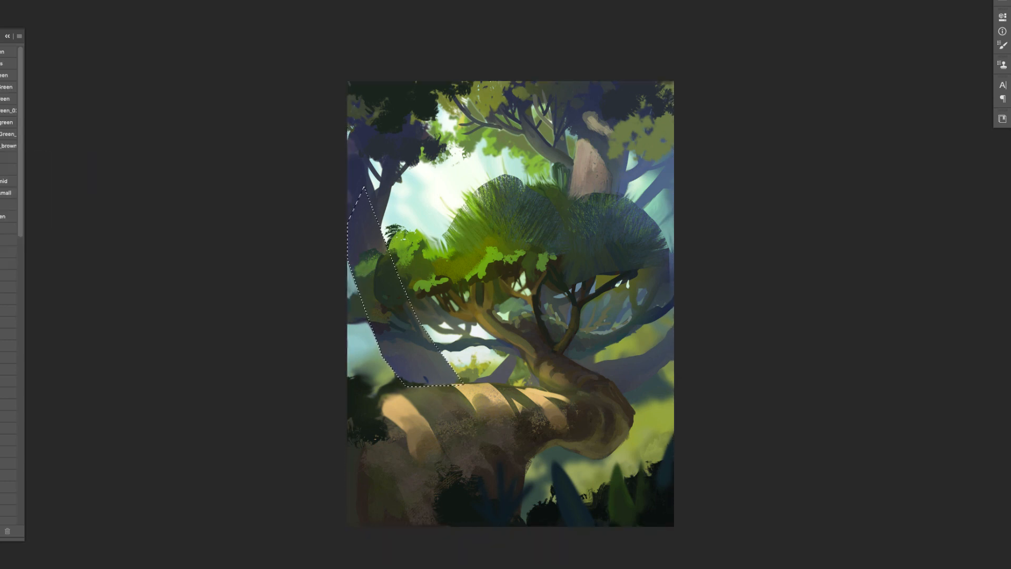
- Paint brown bark with vertical streaks on the lower right side of the selected left background trunk
right_click(437, 363)
scroll(531, 529, down, 5)
click(512, 528)
key(Return)
drag(431, 342, 439, 375)
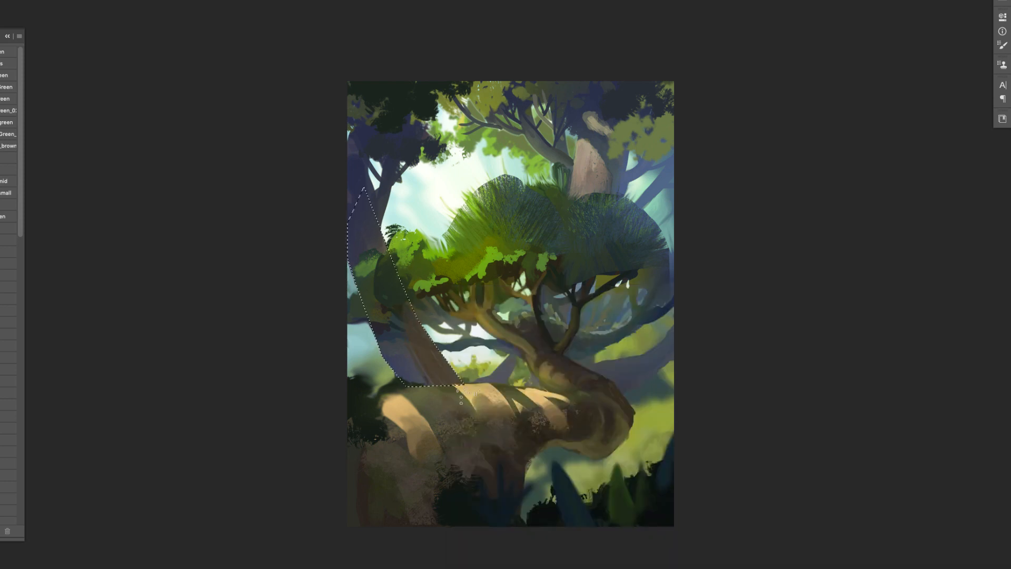
drag(436, 363, 444, 387)
scroll(442, 394, down, 2)
scroll(441, 394, up, 2)
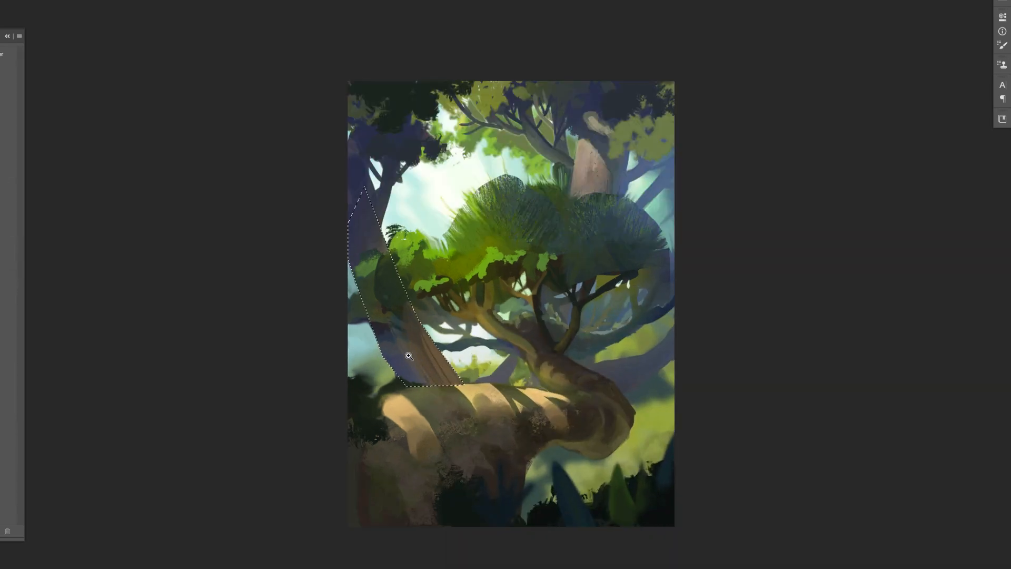
alt+click(381, 239)
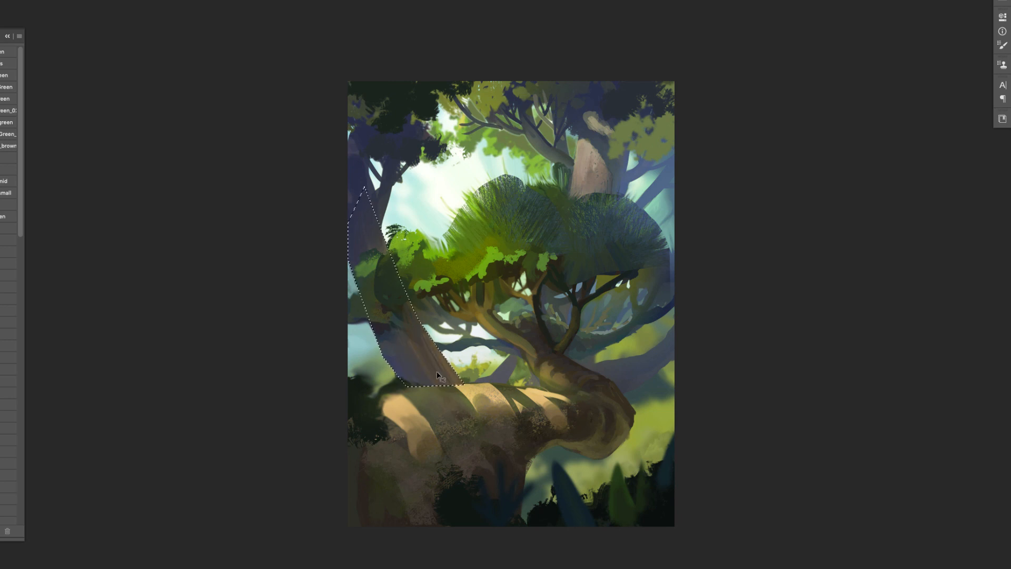
- Repaint the gap beneath the crown with pale sky, thin branches and soft green bushes behind the cliff
key(super+plus)
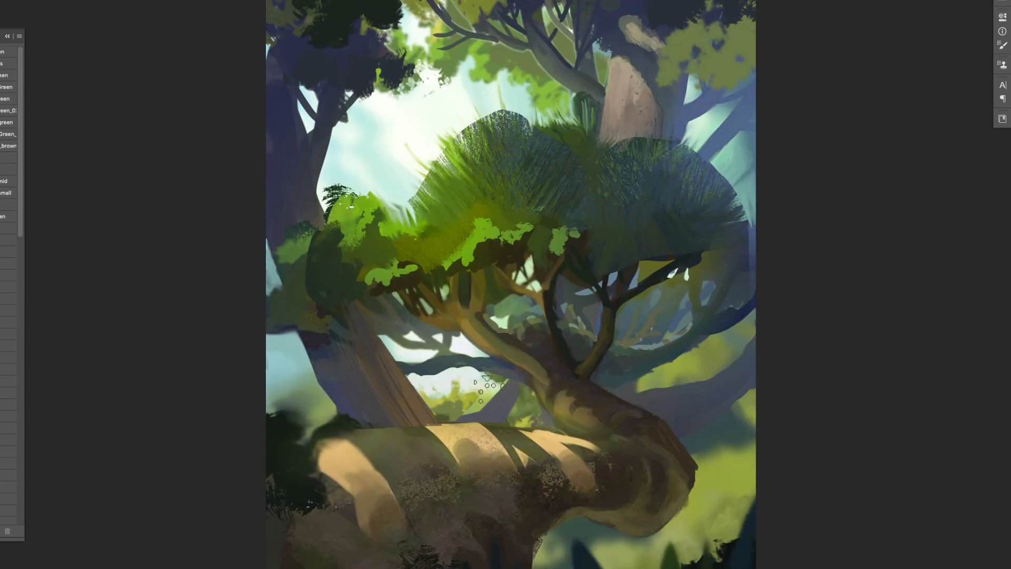
right_click(493, 388)
click(585, 351)
alt+click(464, 344)
alt+click(527, 390)
key(super+z)
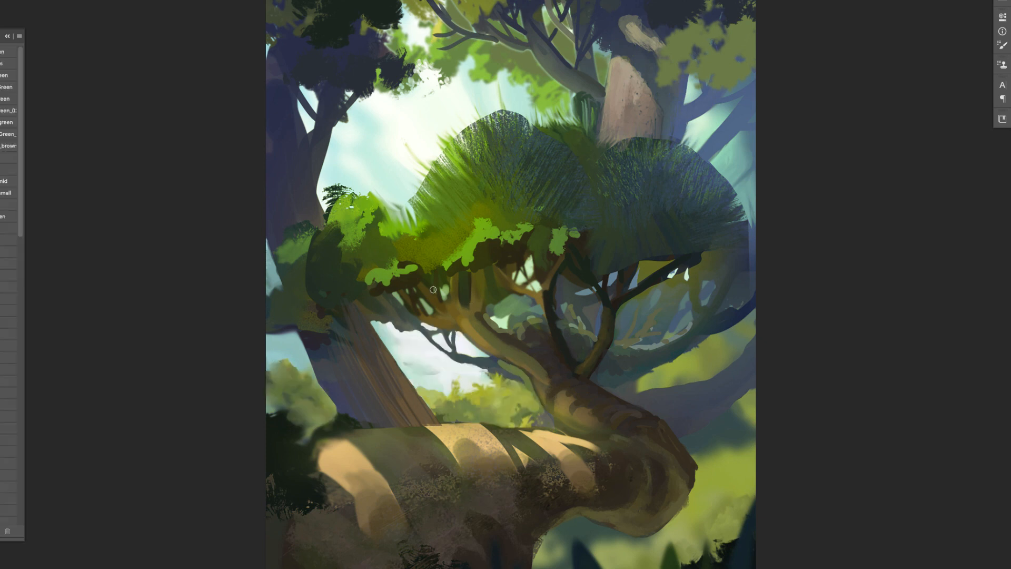
- Paint thin twigs across the sky gap beneath the crown's left side
right_click(457, 342)
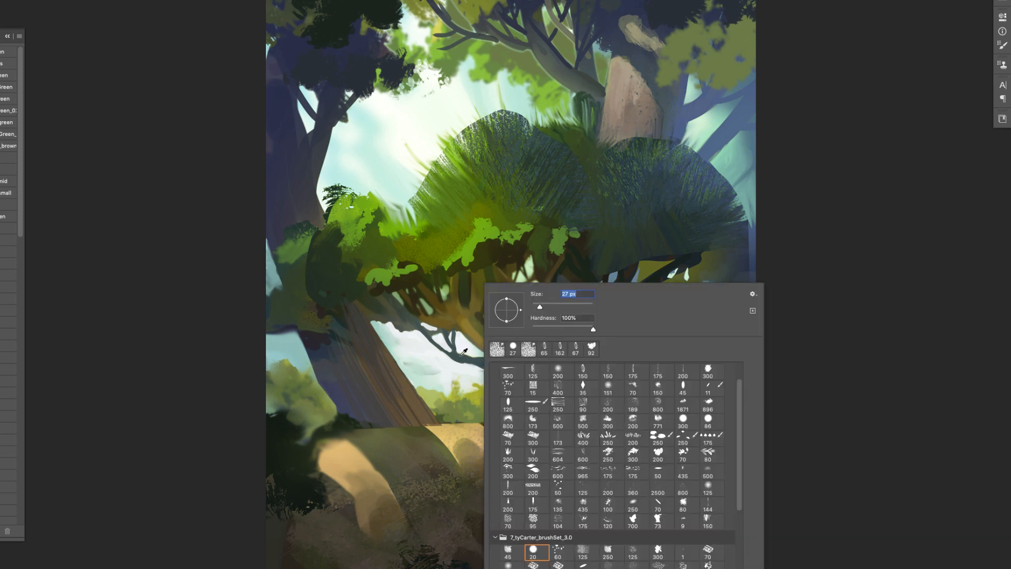
click(435, 339)
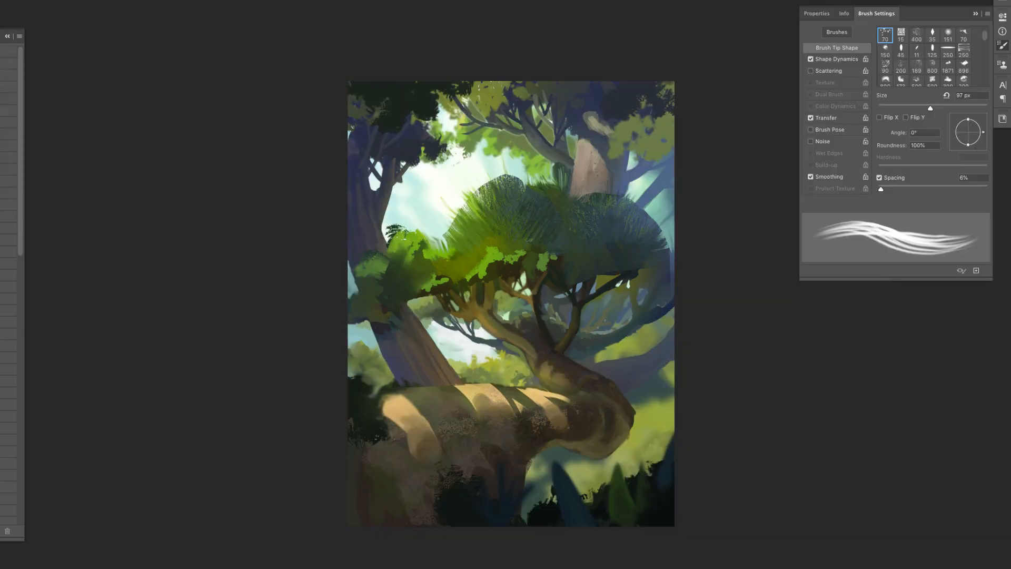
- Invert the selection around the left foliage, smudge the adjoining crown clump with the 97 px bristle tip, and invert back
click(79, 0)
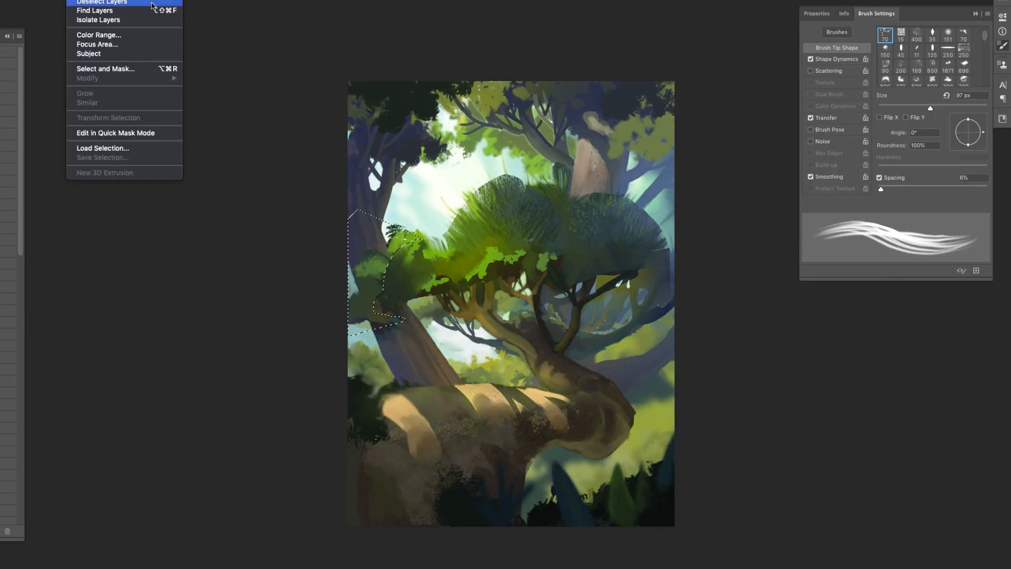
click(108, 2)
click(79, 1)
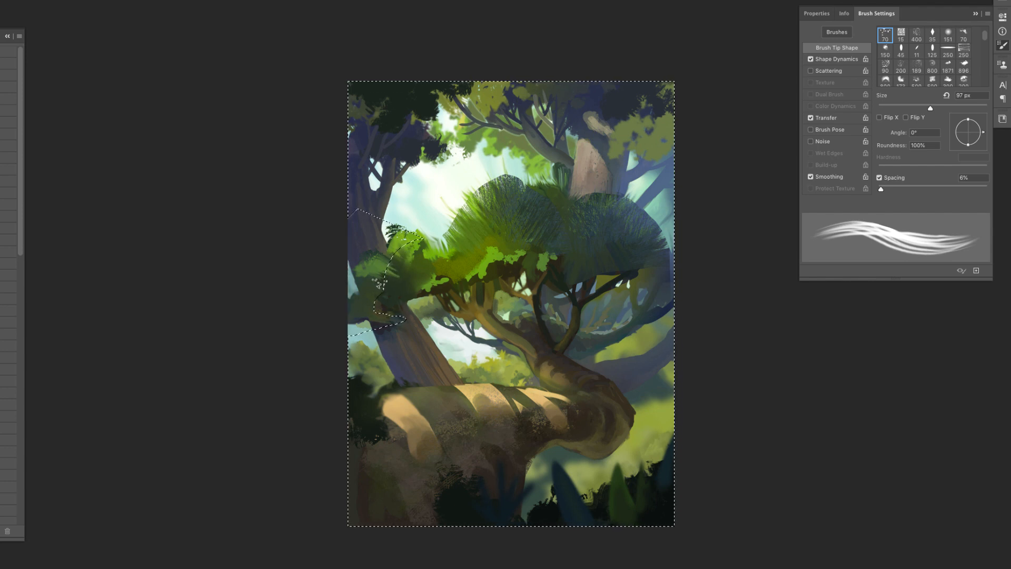
mouse_move(431, 246)
mouse_down()
mouse_move(437, 266)
mouse_move(389, 279)
mouse_up()
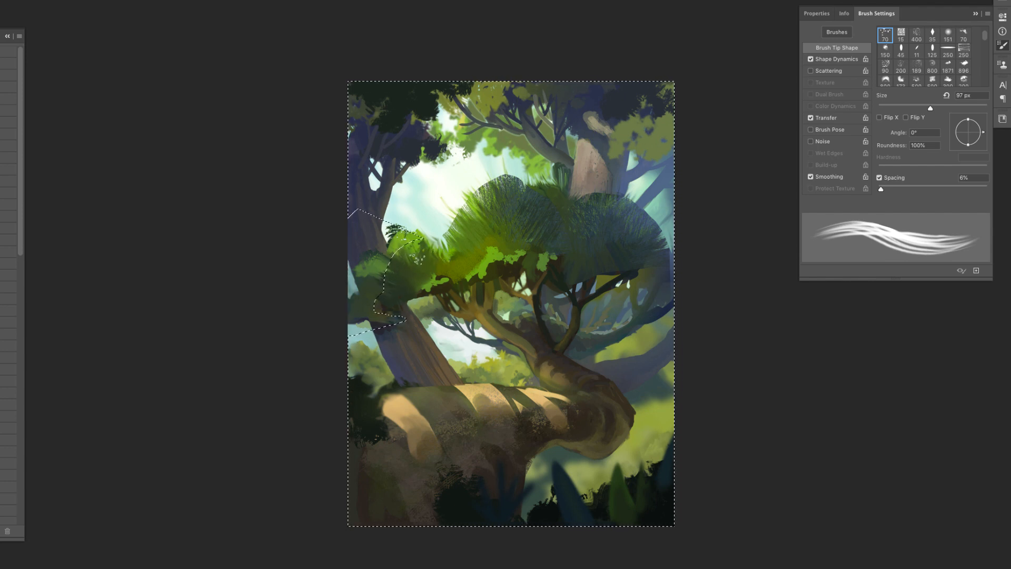
click(108, 1)
- Soften the selected hazy foliage beside the crown's left clump with the 332 px soft brush and deselect
key(b)
right_click(476, 279)
click(553, 398)
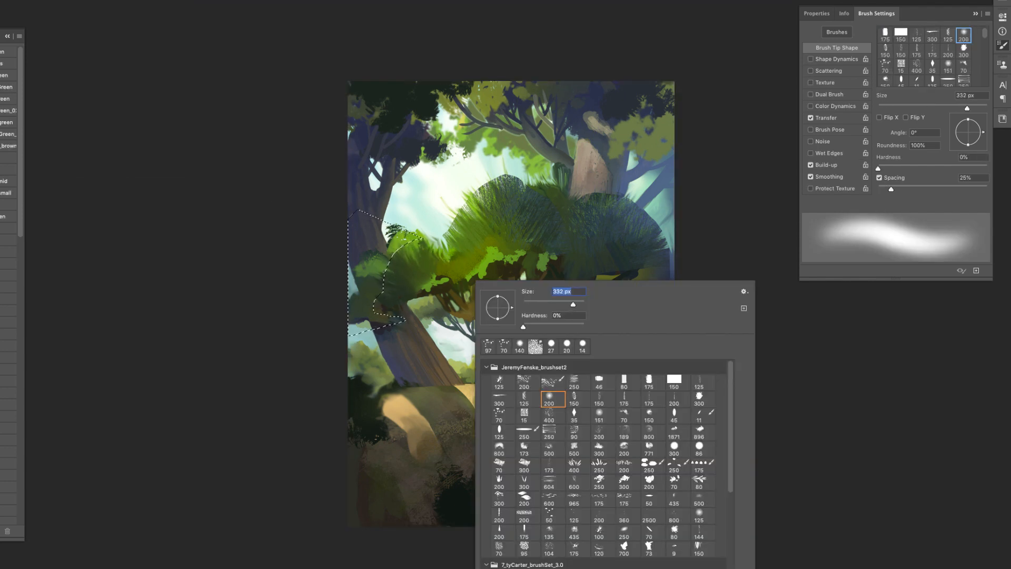
key(Return)
mouse_move(375, 295)
mouse_down()
mouse_move(370, 322)
mouse_move(366, 284)
mouse_move(395, 271)
mouse_move(386, 311)
mouse_move(412, 256)
mouse_up()
key(super+d)
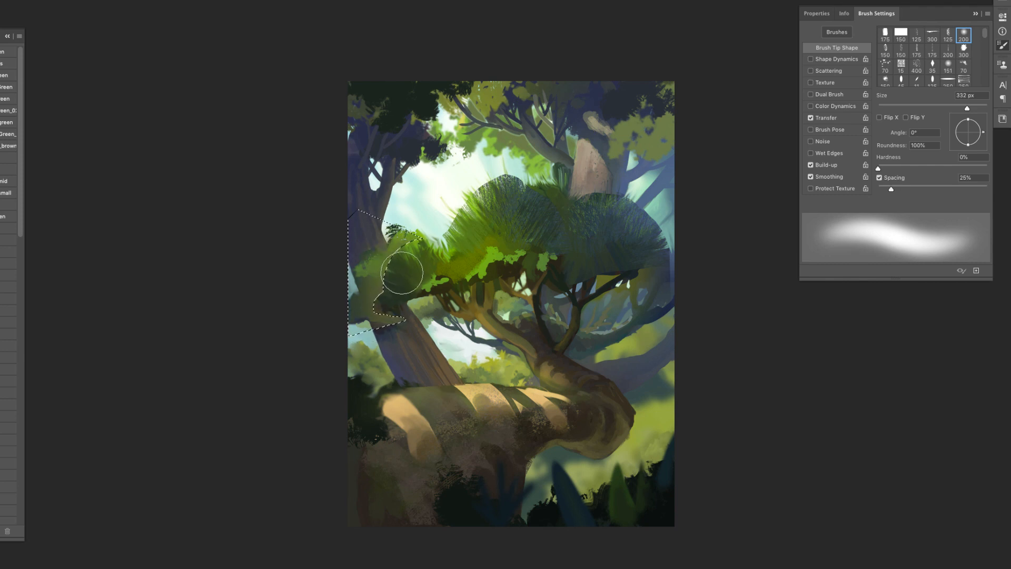
- Paint a dark brown underside beneath the crown's left clump with the 71 px bristle brush, extending it over the background trunk
right_click(466, 295)
click(540, 349)
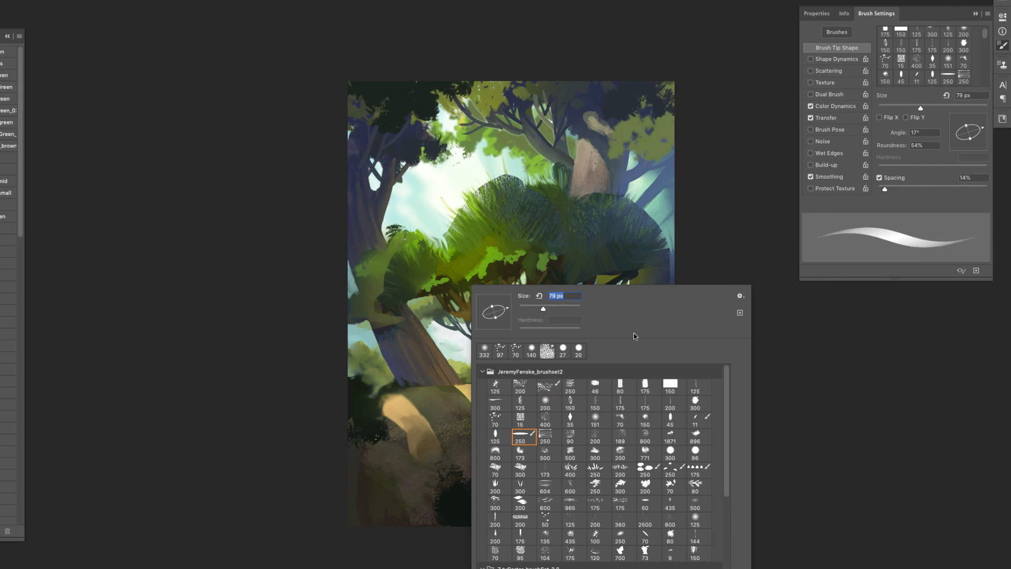
key(Return)
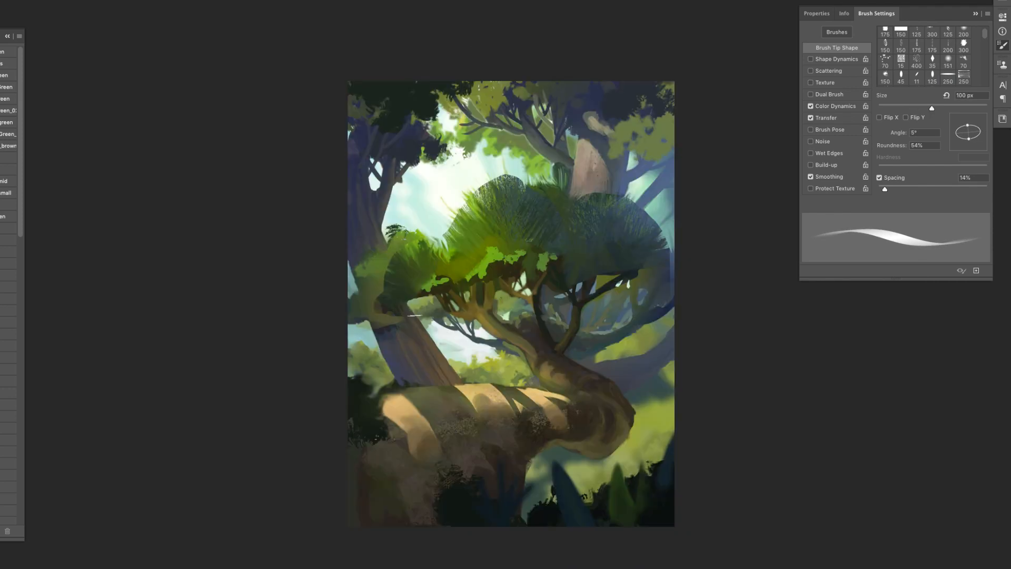
right_click(437, 285)
click(545, 402)
key(Return)
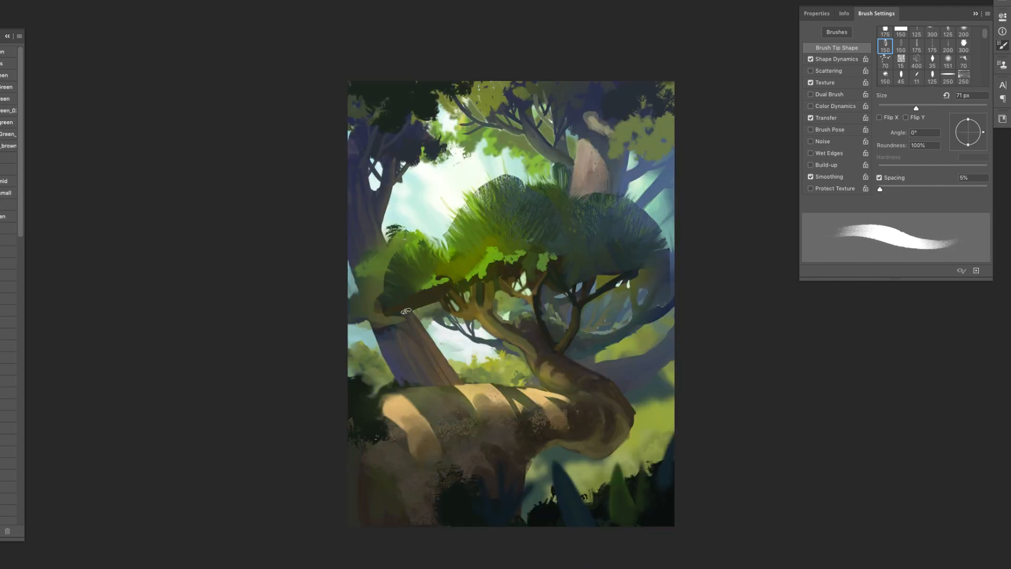
drag(360, 328, 429, 310)
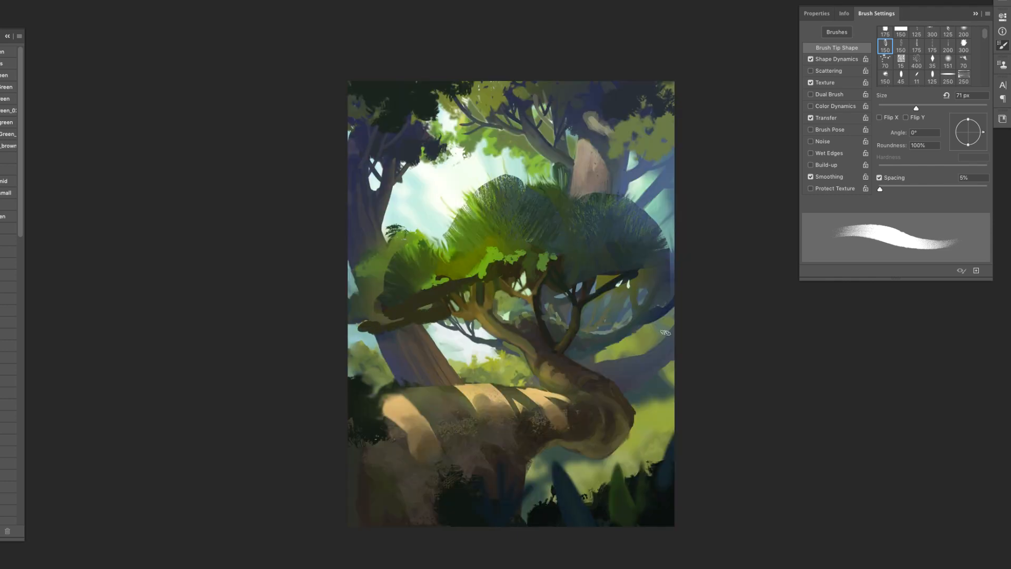
- Paint a dark underside beneath the crown's right clump with the bristle brush at 102 px, and refine it at 59 px
alt+click(625, 277)
right_click(587, 274)
drag(717, 294, 750, 293)
mouse_move(590, 281)
mouse_down()
mouse_move(640, 264)
mouse_move(662, 262)
mouse_move(672, 273)
mouse_move(638, 279)
mouse_up()
key(super+z)
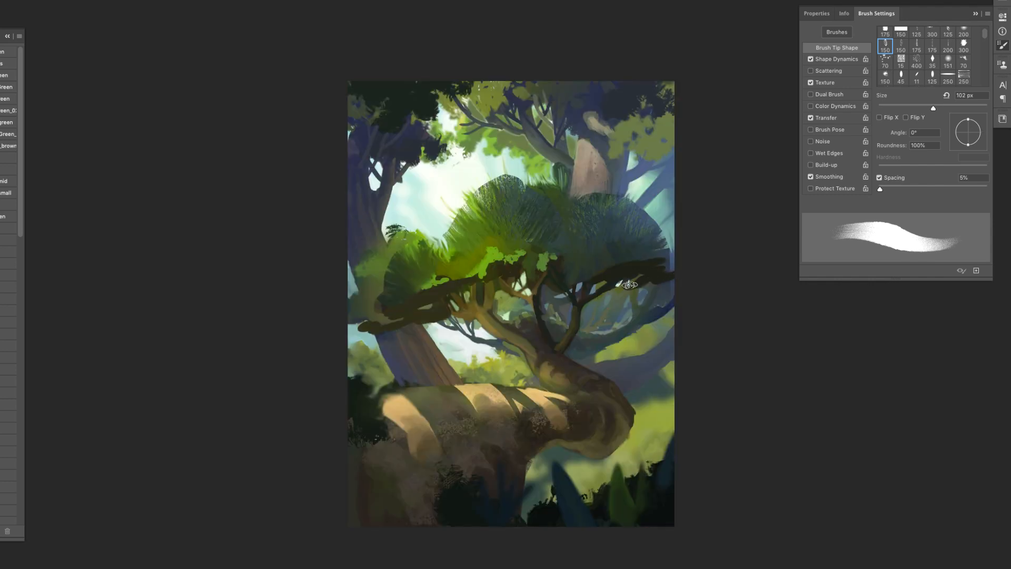
right_click(630, 284)
drag(793, 306, 740, 305)
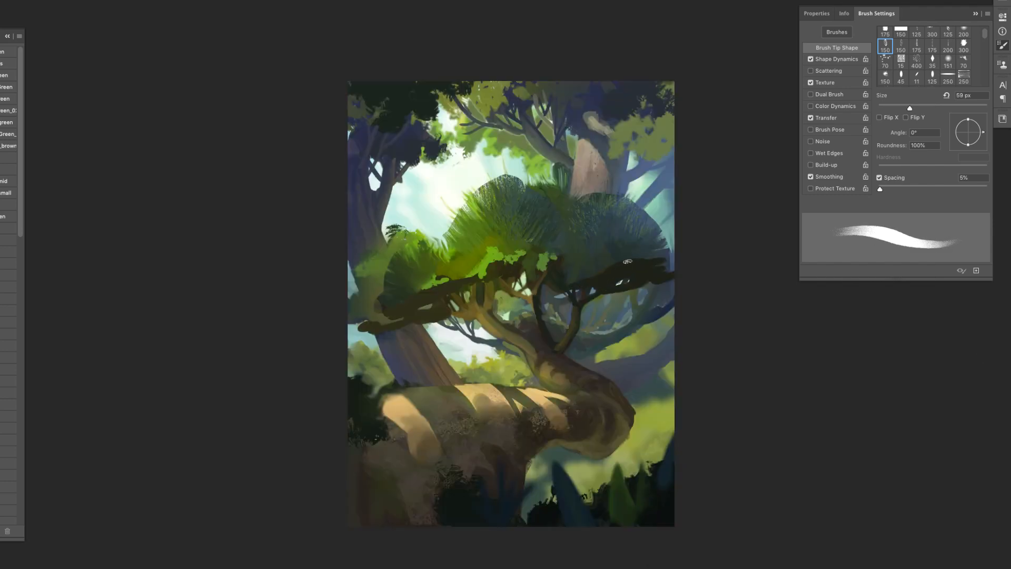
key(super+comma)
- Lasso around the crown's right clump and paint a soft yellow-green glow on its top with the 460 px soft brush
key(super+comma)
key(l)
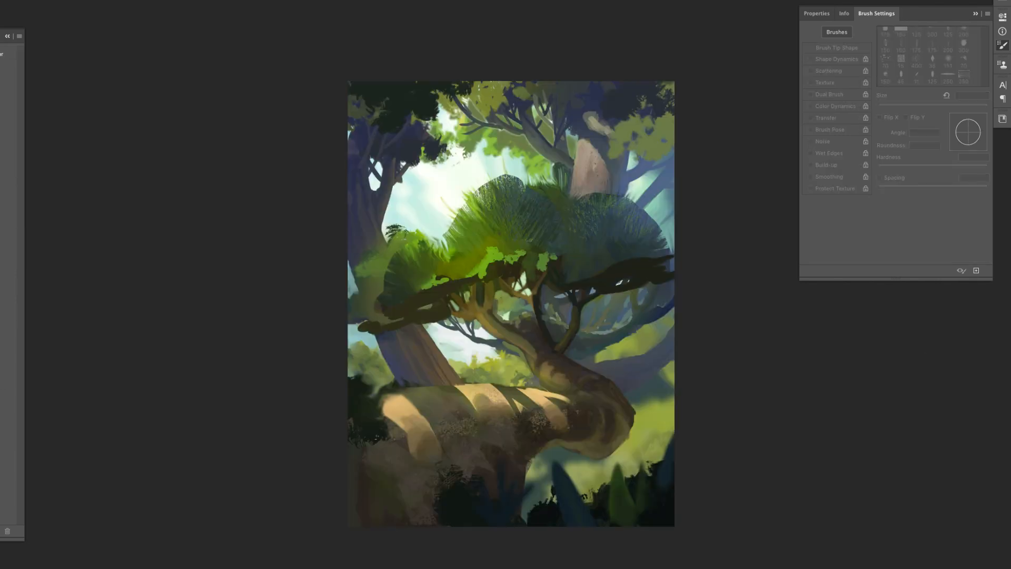
key(super+comma)
drag(583, 224, 584, 226)
drag(516, 178, 560, 215)
key(b)
right_click(622, 231)
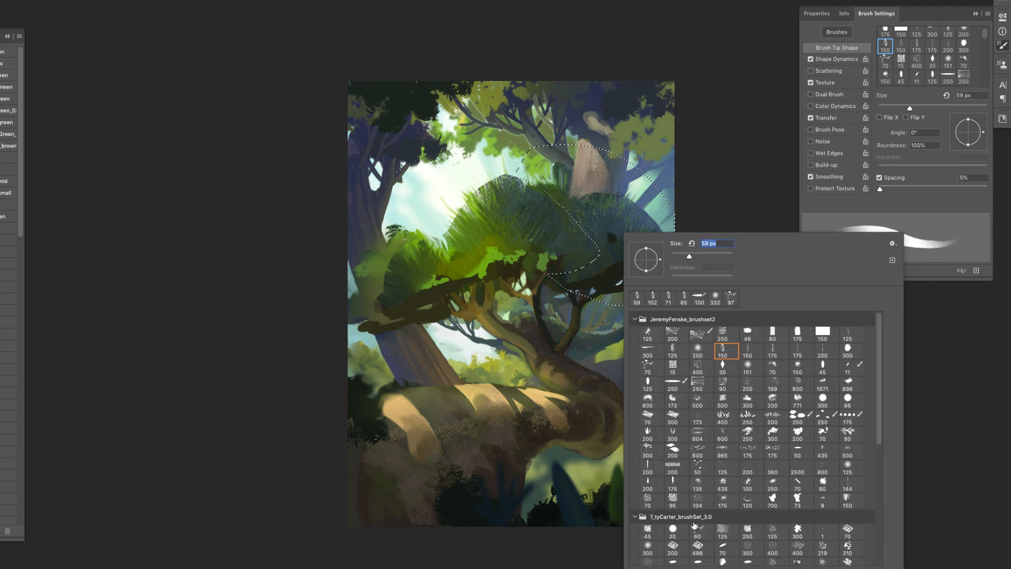
click(697, 350)
click(720, 256)
click(595, 211)
right_click(572, 221)
click(674, 245)
mouse_move(585, 202)
mouse_down()
mouse_move(610, 222)
mouse_move(549, 199)
mouse_move(626, 208)
mouse_up()
- Erase the upper edge of the yellow-green glow with a 162 px textured tip and compare the crown with the sketch
key(e)
right_click(616, 243)
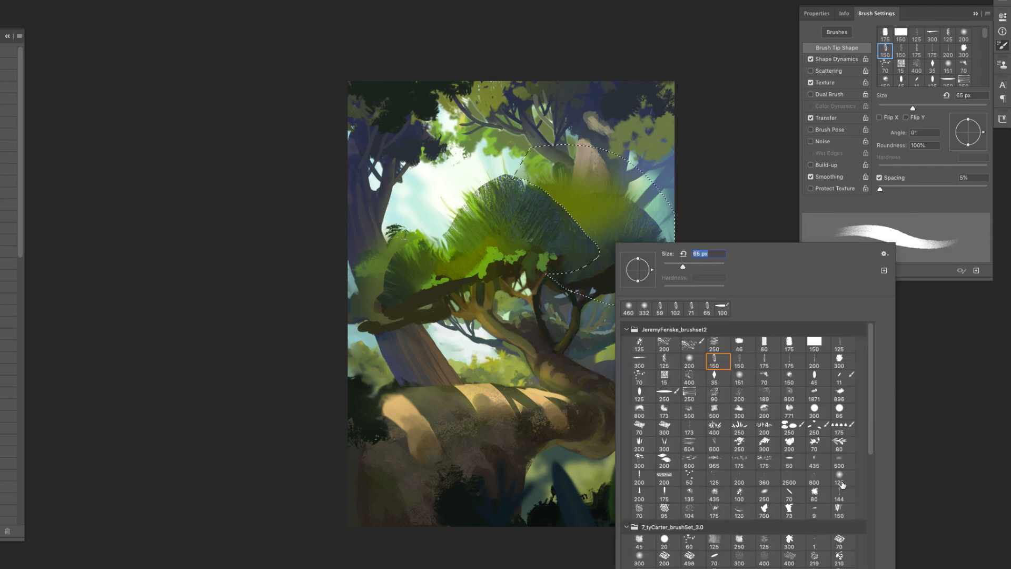
scroll(842, 485, down, 5)
click(769, 477)
click(545, 173)
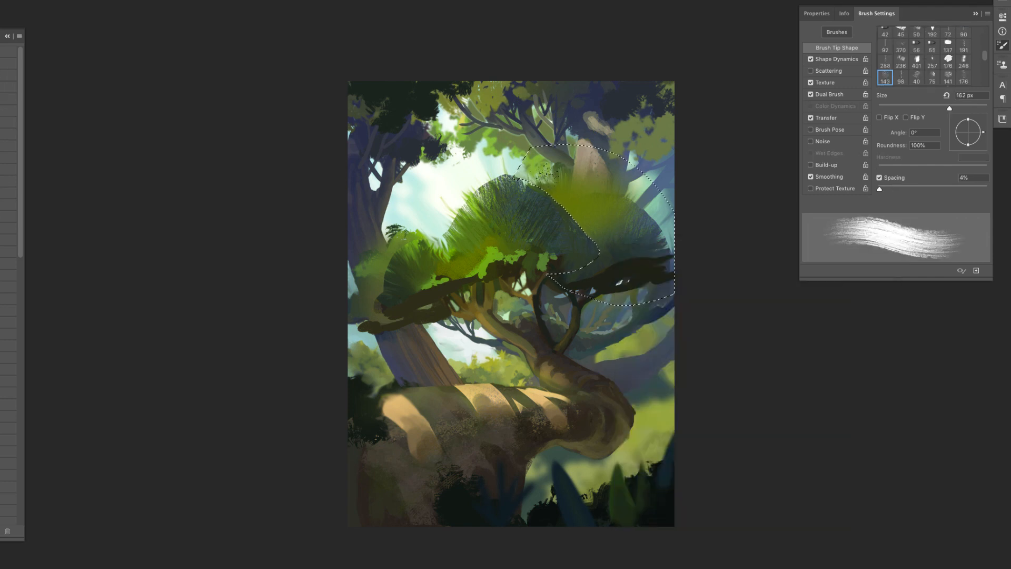
mouse_move(548, 175)
mouse_down()
mouse_move(592, 157)
mouse_move(634, 204)
mouse_move(589, 184)
mouse_move(600, 224)
mouse_up()
key(ctrl+comma)
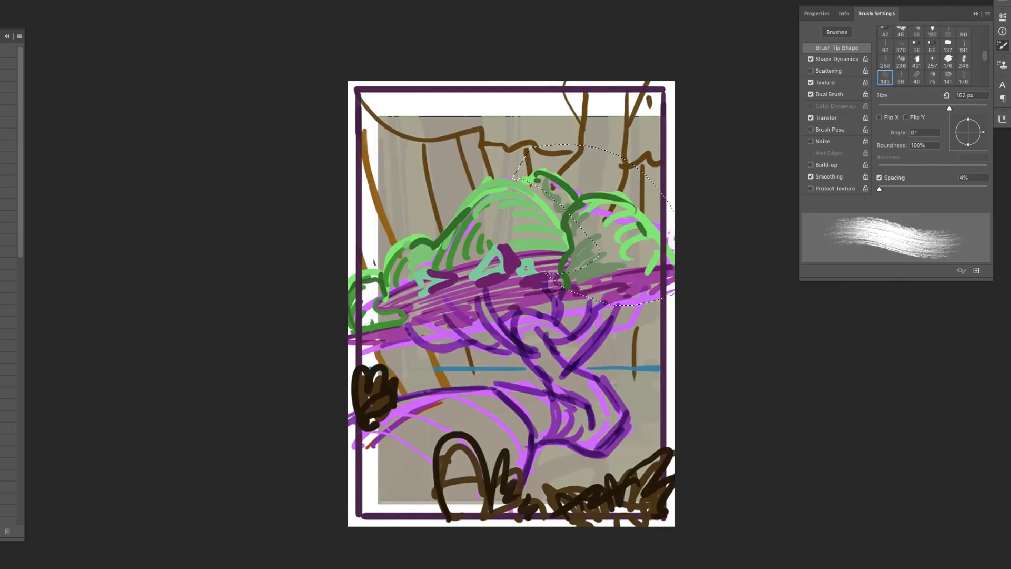
key(ctrl+comma)
- Smudge the right clump's top into needle-like spikes with the 97 px bristle tip and brighten its yellow-green glow
key(b)
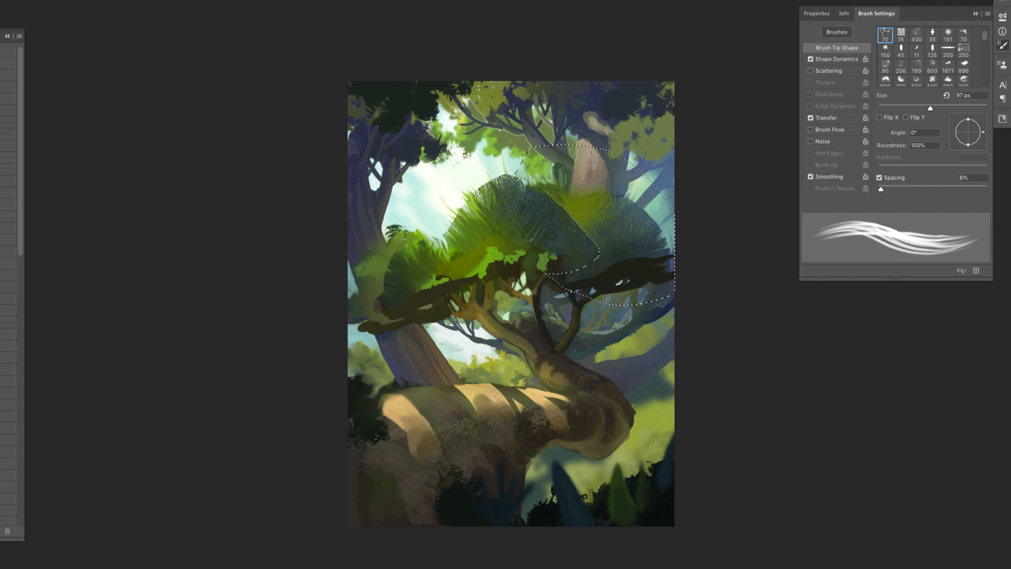
drag(555, 191, 552, 163)
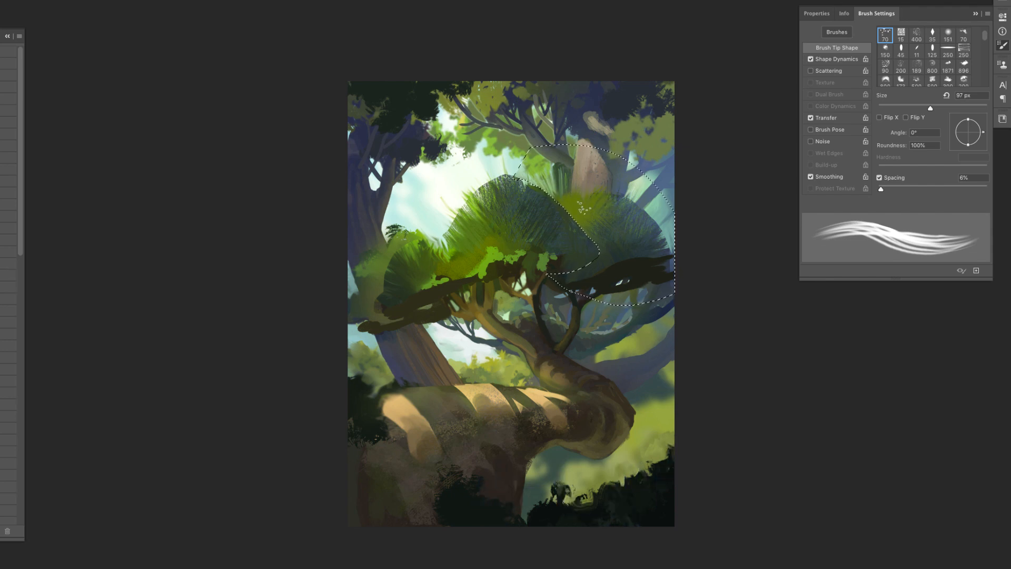
key(b)
click(21, 1)
click(36, 53)
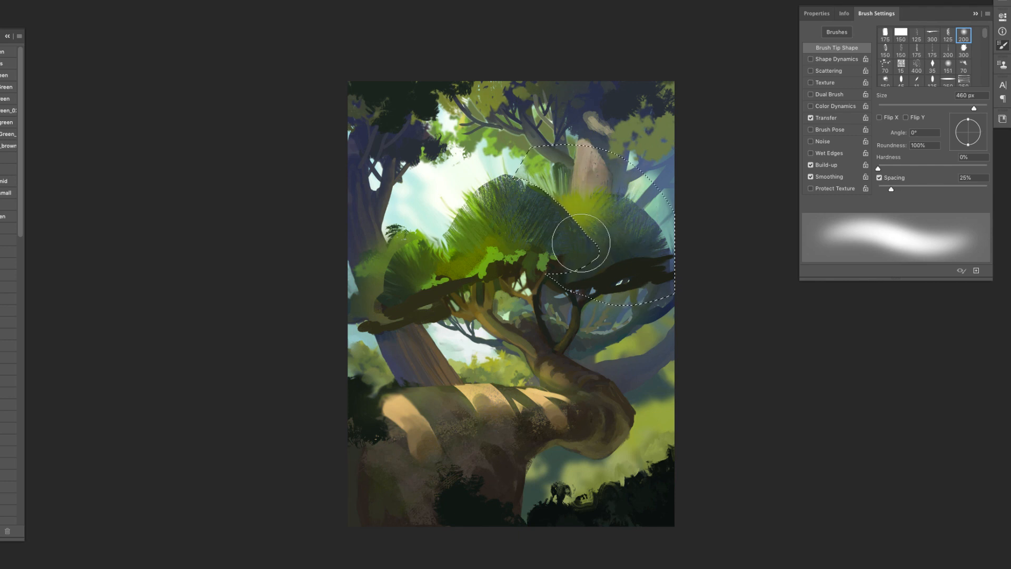
- Smudge the edges of the whole crown outward into feathery needles with the bristle tip at 124 px, without a selection
key(r)
key(shift+super+i)
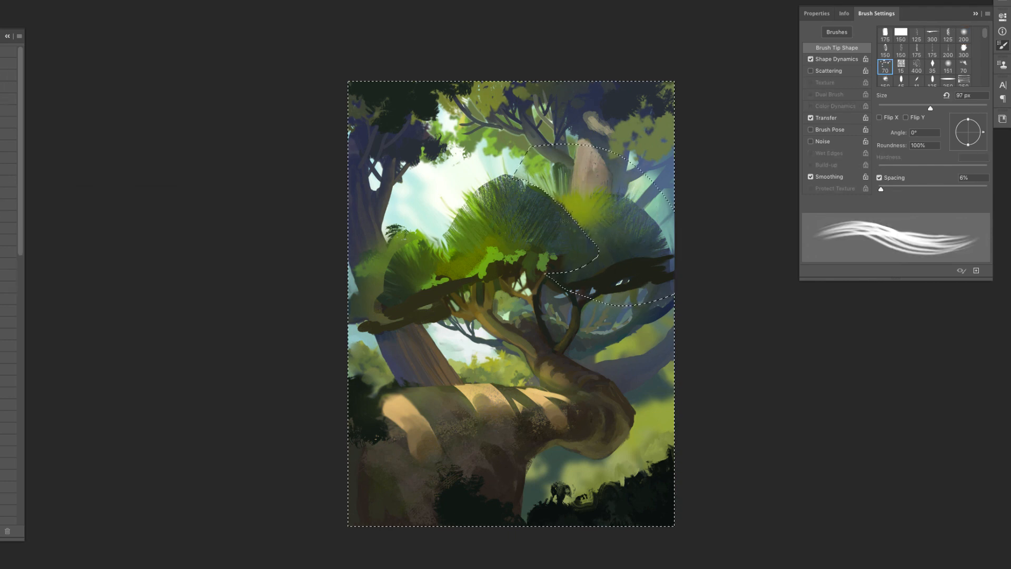
click(106, 0)
key(Escape)
key(shift+super+i)
right_click(594, 219)
drag(728, 243, 749, 244)
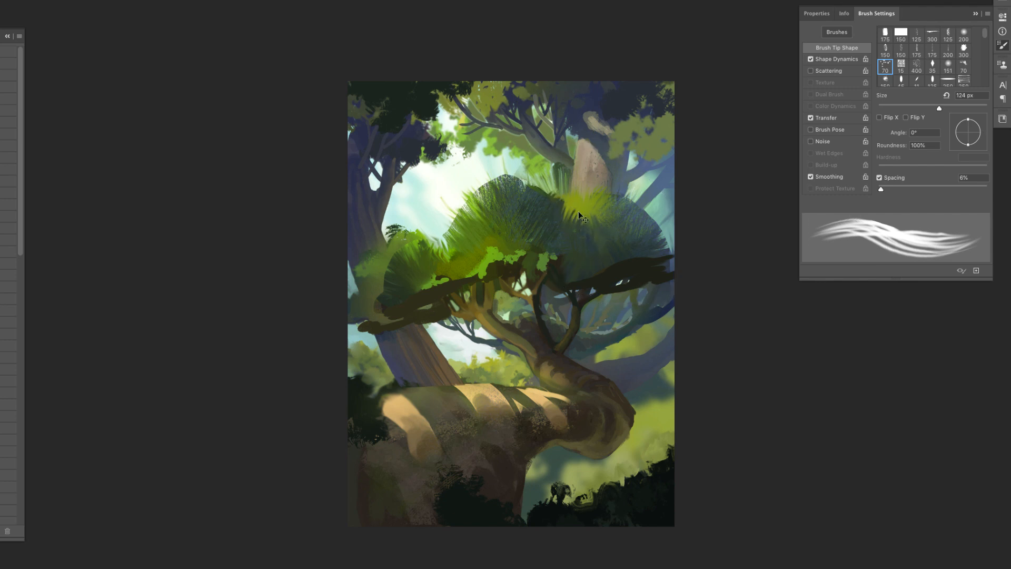
drag(524, 187, 482, 181)
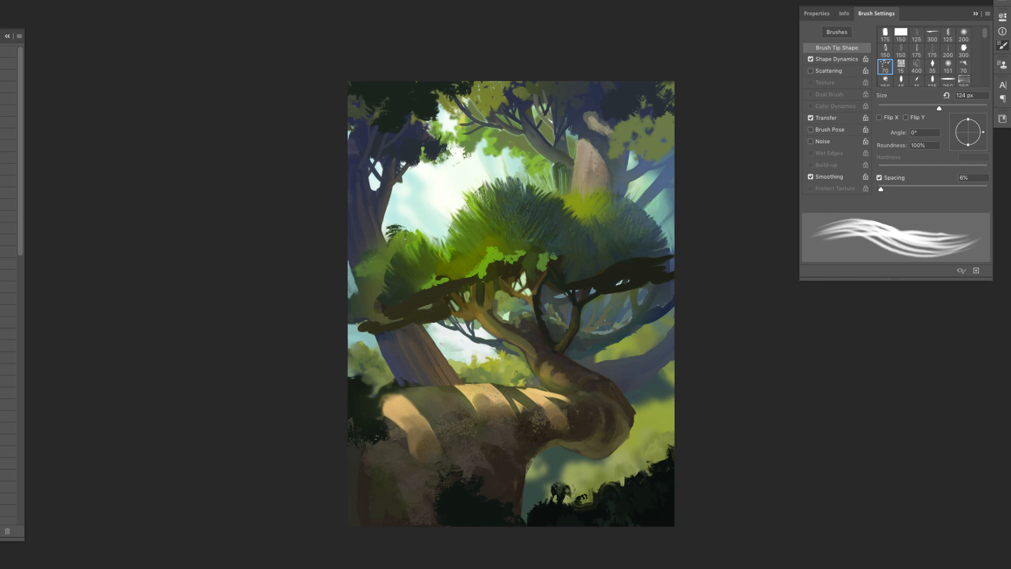
- Soften the dark underside of the crown with bluish haze on the right using the 460 px soft brush
key(w)
click(506, 268)
key(super+h)
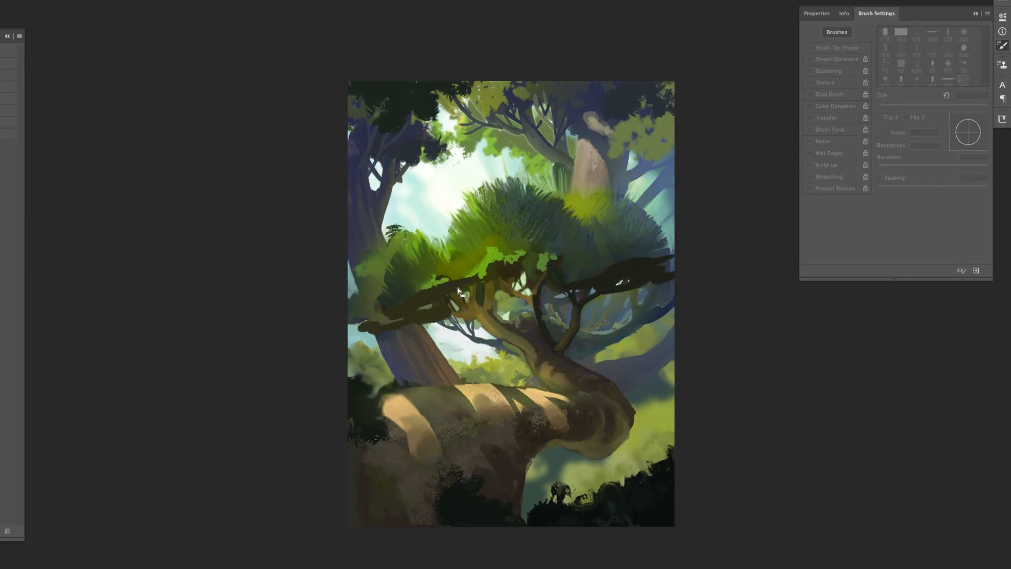
key(b)
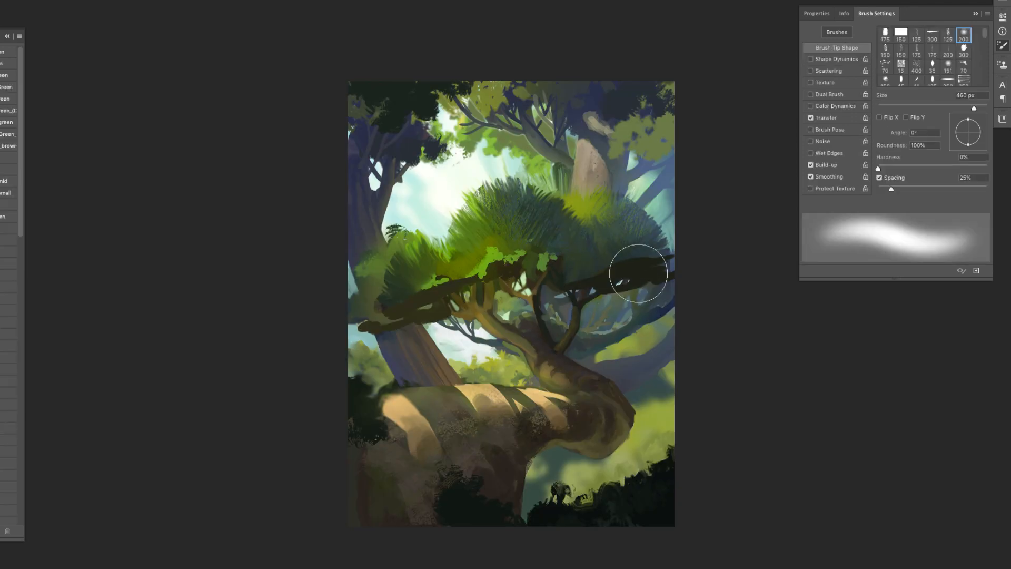
mouse_move(657, 298)
mouse_down()
mouse_move(579, 287)
mouse_move(589, 274)
mouse_move(580, 289)
mouse_up()
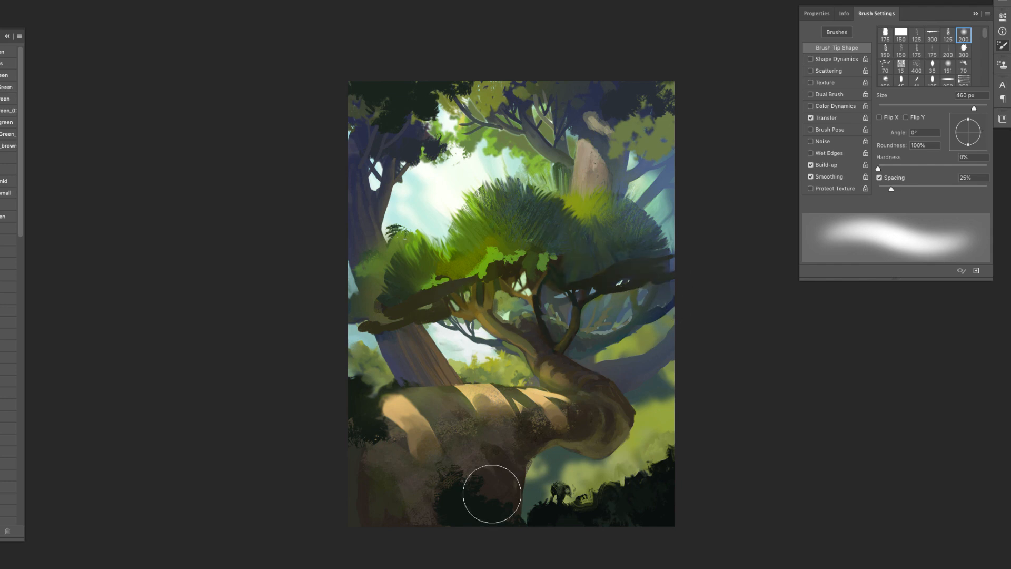
- Lasso the background area to the right of the main trunk, following the trunk's upper and outer edge
click(26, 5)
click(26, 10)
key(l)
click(564, 354)
click(585, 367)
click(613, 380)
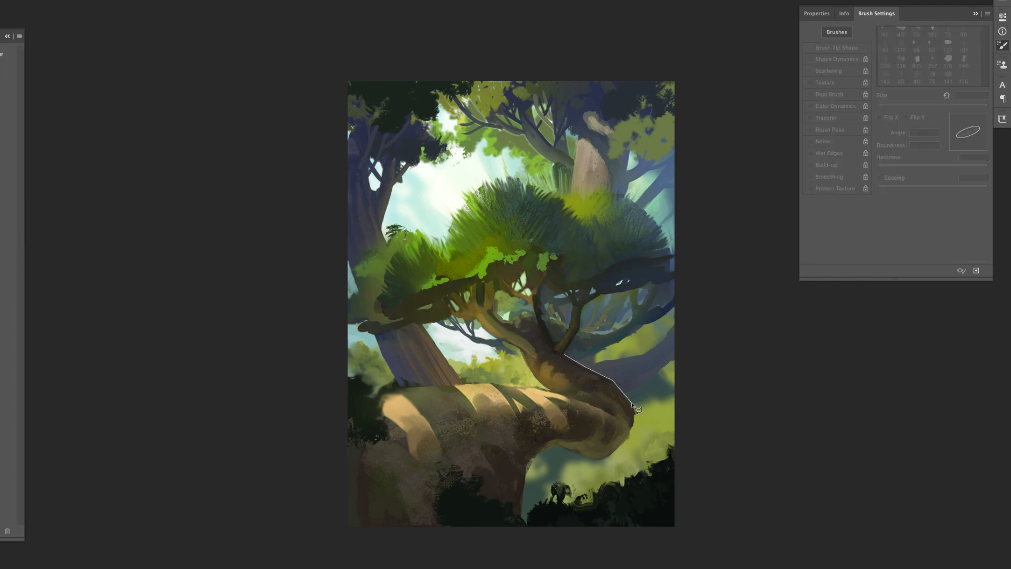
click(631, 432)
click(719, 399)
click(709, 293)
double_click(681, 262)
- Paint textured leafy yellow-green strokes in the selected background beside the trunk with the angled brush, using sizes 332 and 166 px
key(b)
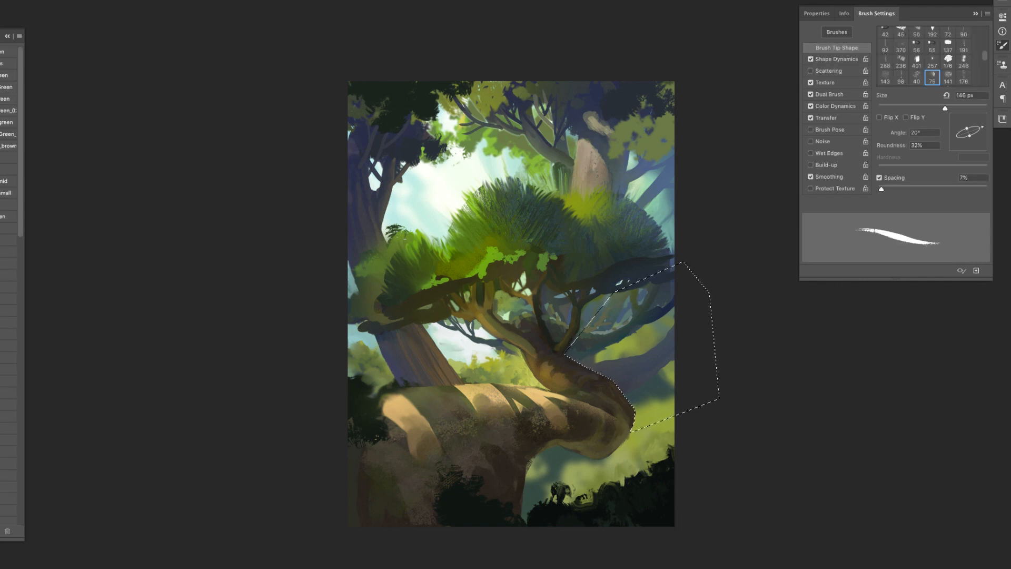
right_click(646, 389)
click(747, 309)
key(Return)
right_click(656, 373)
key(Return)
right_click(680, 312)
click(742, 307)
key(Return)
right_click(680, 312)
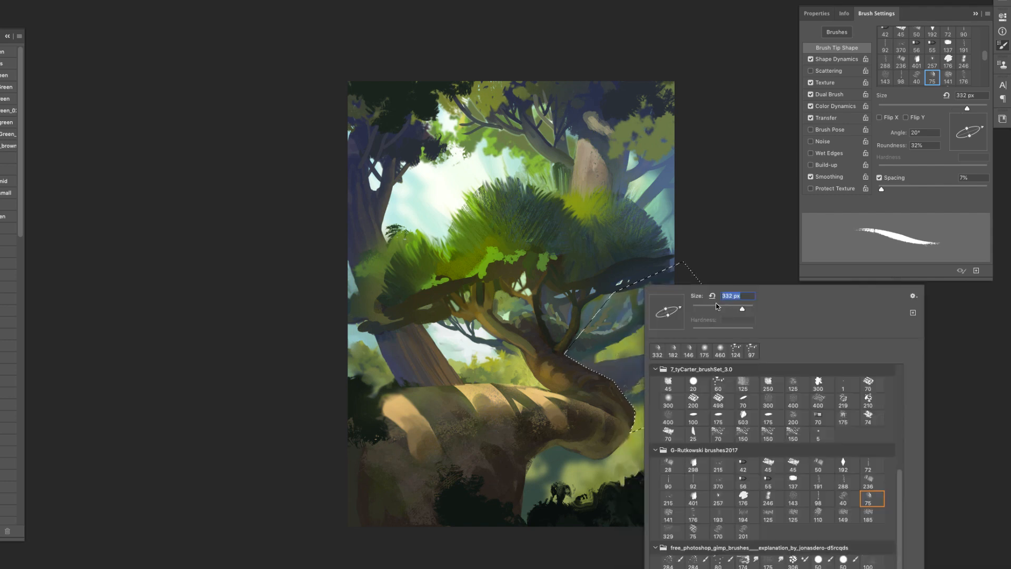
click(716, 306)
key(Return)
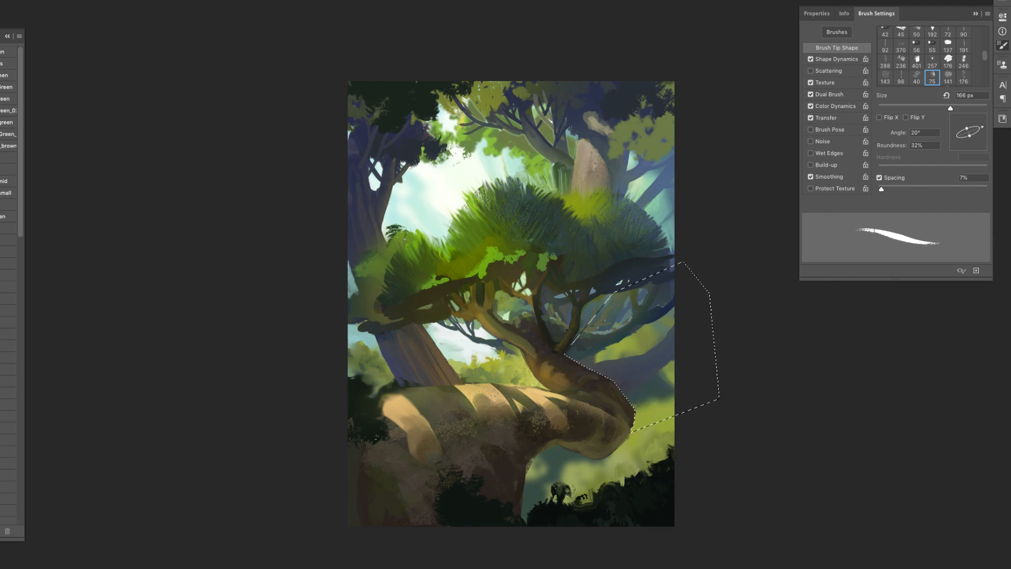
- Extend the textured yellow-green foliage and add a hazy trunk and broken branch stump behind the main trunk
right_click(684, 417)
scroll(878, 389, up, 1)
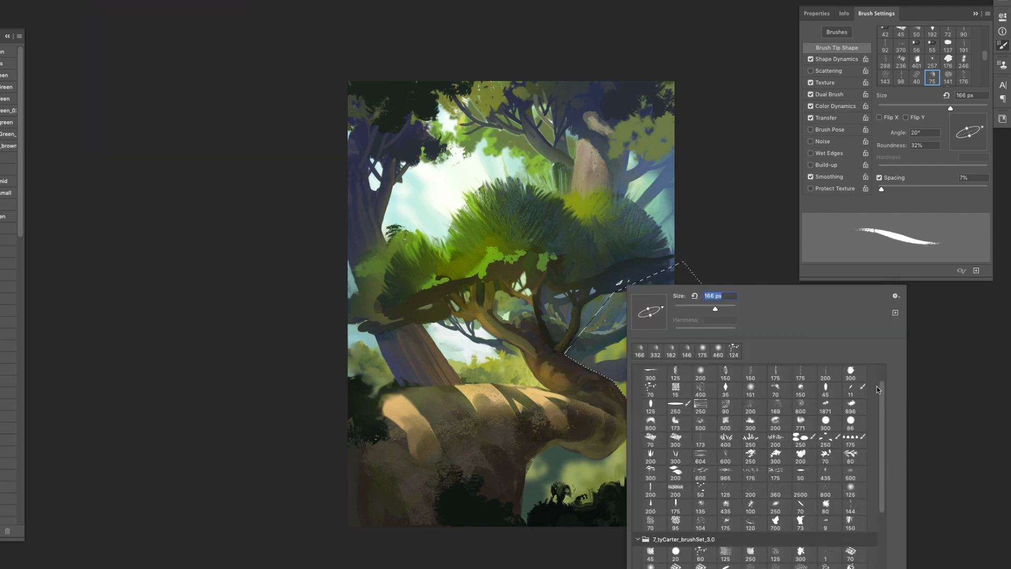
click(800, 454)
key(Return)
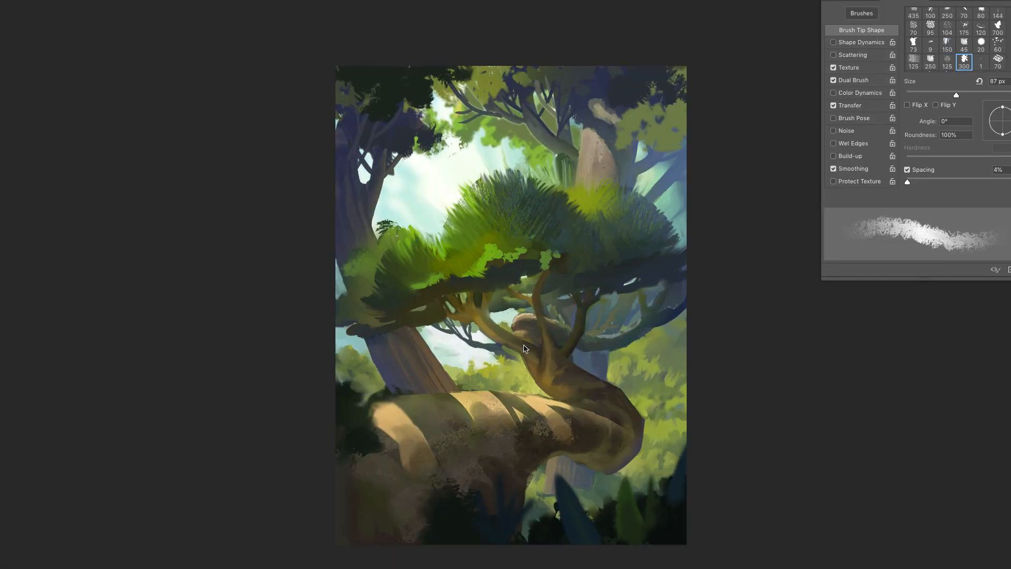
- Refine the rim of the broken branch stump with a 44 px brush
right_click(748, 428)
text(44)
key(Return)
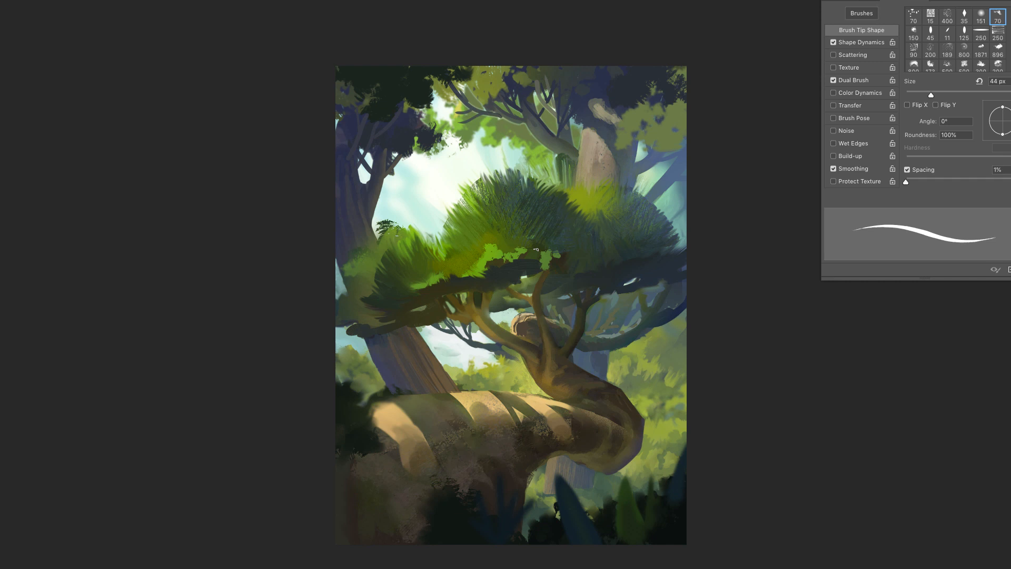
- Lasso the upright branch to the right of the broken stump and paint light bark strokes inside it with the 57 px textured brush
key(l)
key(b)
right_click(600, 341)
click(672, 444)
click(674, 445)
key(Return)
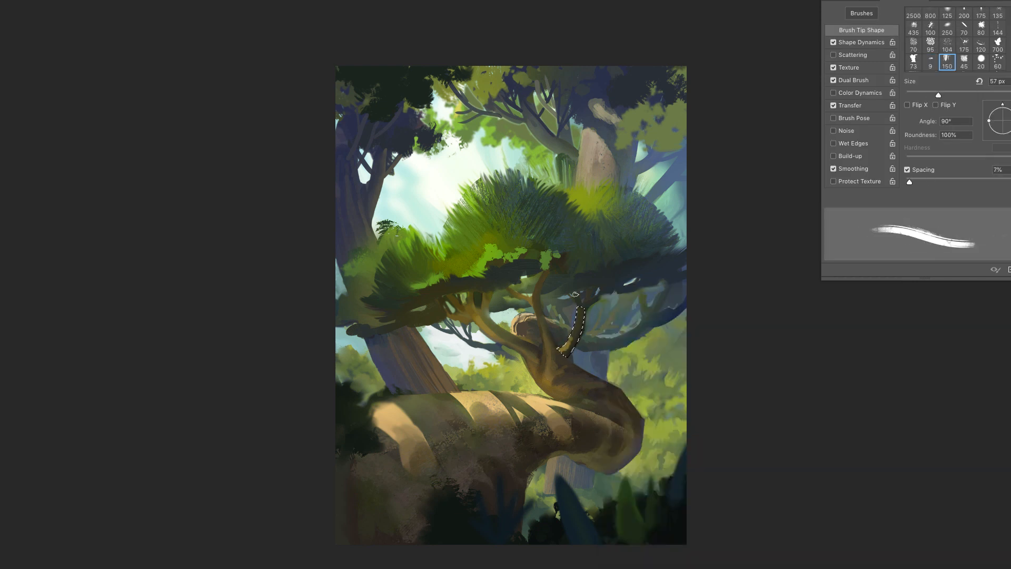
- Smudge the light bark strokes on the selected branch, using brush tips of 99 px and 43 px
key(e)
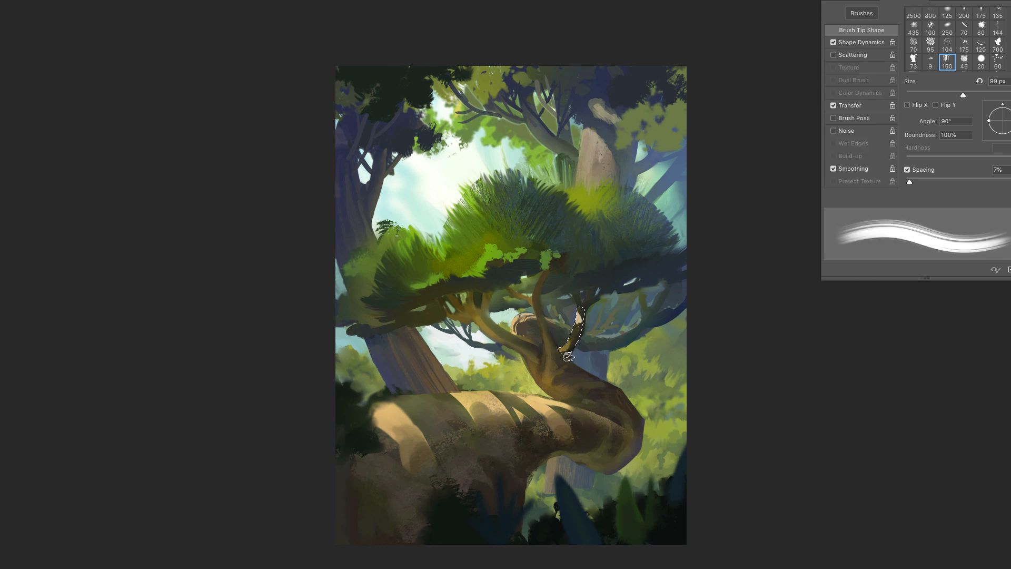
key(b)
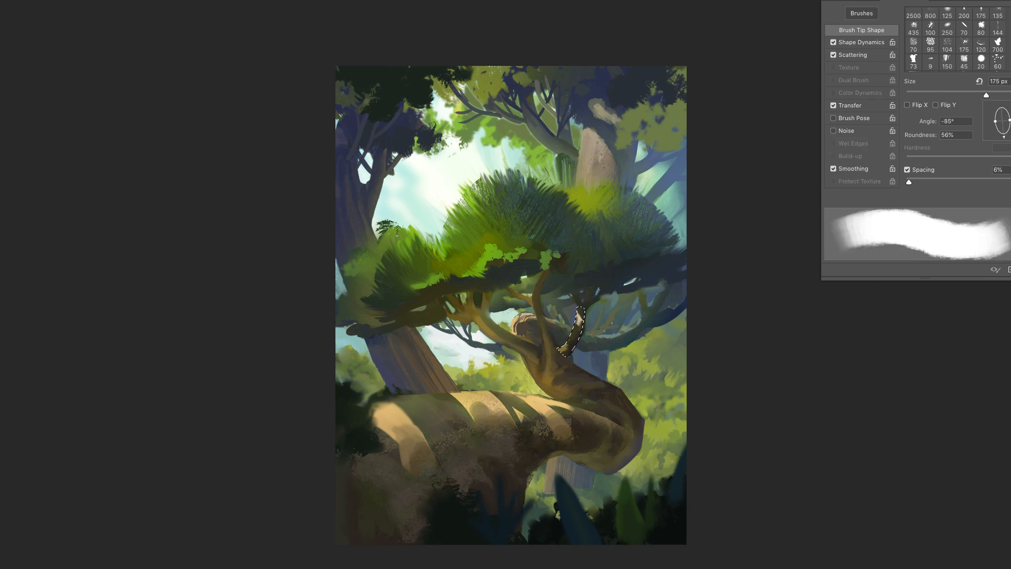
right_click(580, 319)
drag(612, 311, 603, 311)
key(Return)
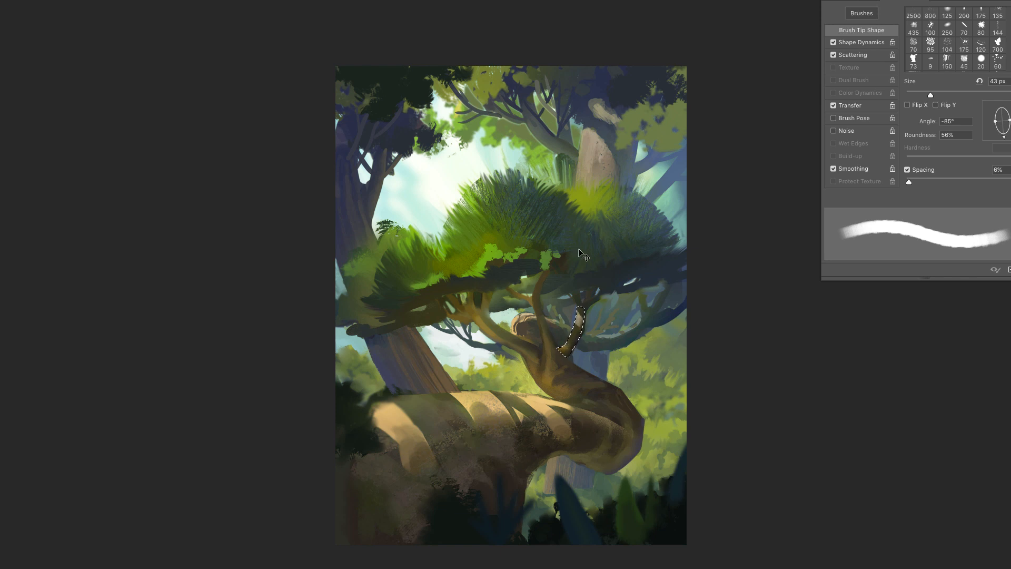
- Add speckled shading to the selected branch with soft spatter brushes of 62 and 86 px, and clear the selection
key(b)
key(e)
right_click(593, 349)
drag(563, 345, 554, 336)
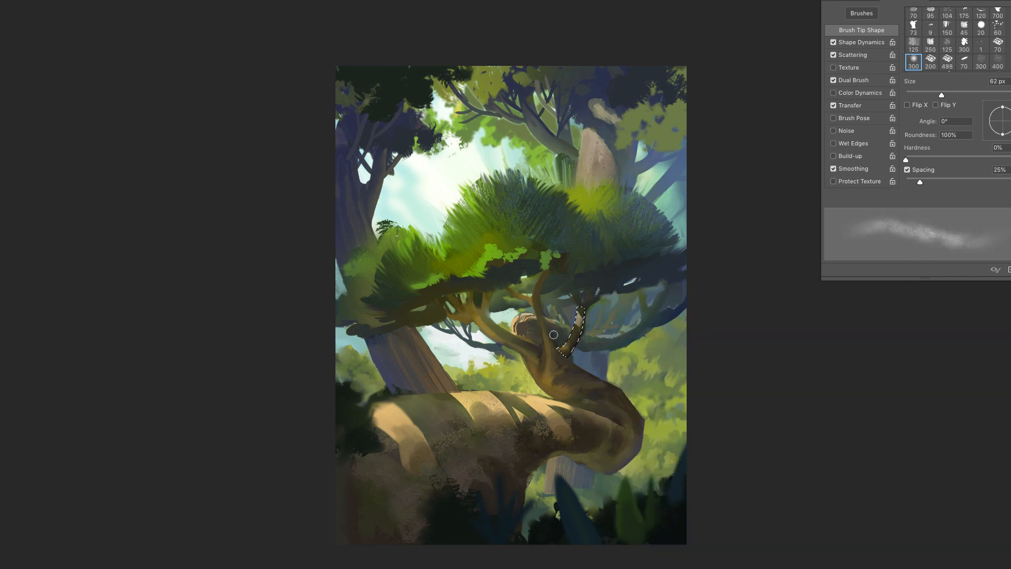
right_click(599, 312)
double_click(648, 356)
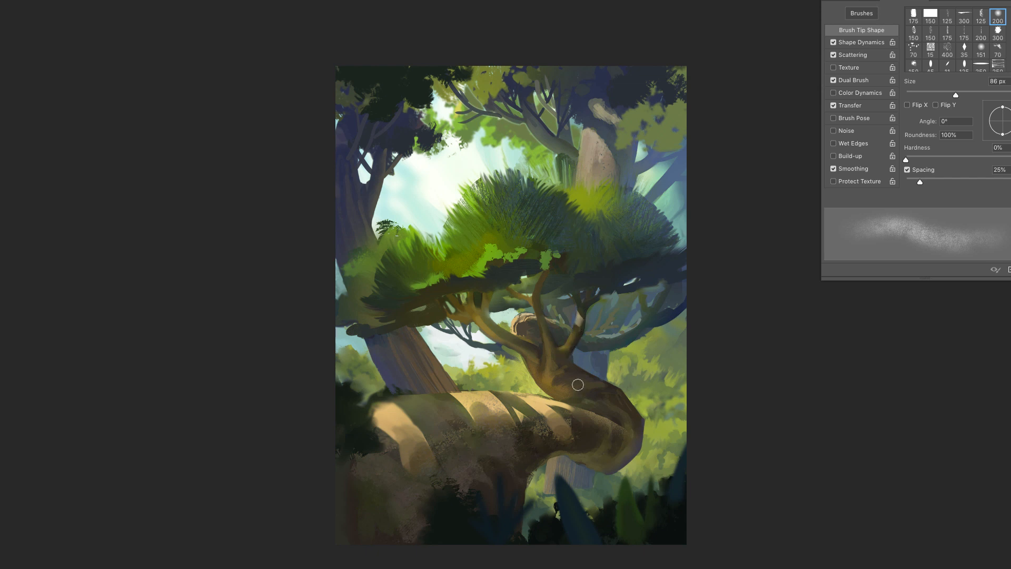
- Refine the forked upper end of the branch beneath the crown with a soft 59 px brush
key(l)
key(b)
right_click(580, 290)
key(Return)
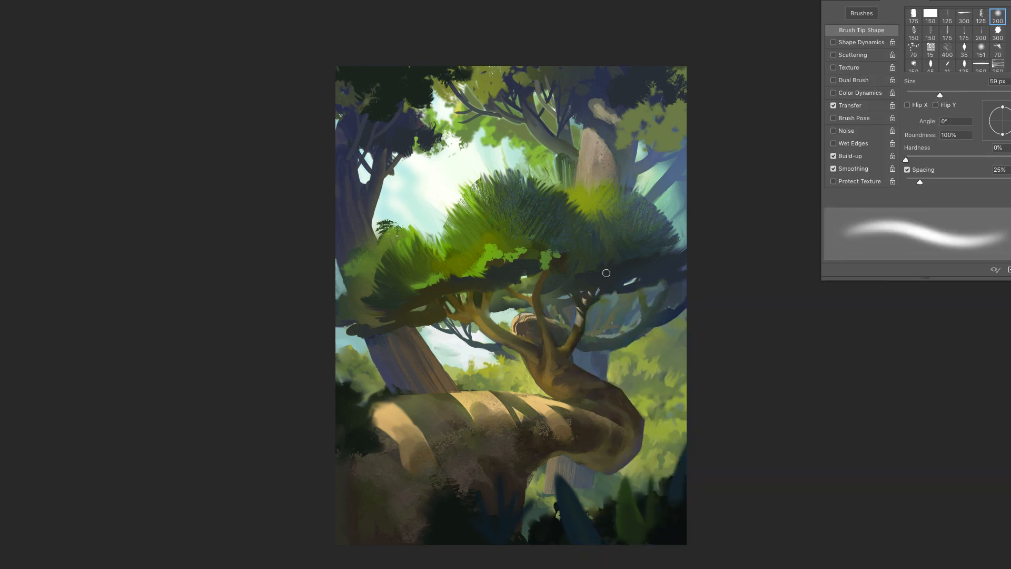
- Paint a soft violet haze beneath the crown and over the branches with the soft round brush at 380 px
right_click(591, 281)
click(700, 311)
key(Return)
drag(542, 265, 614, 337)
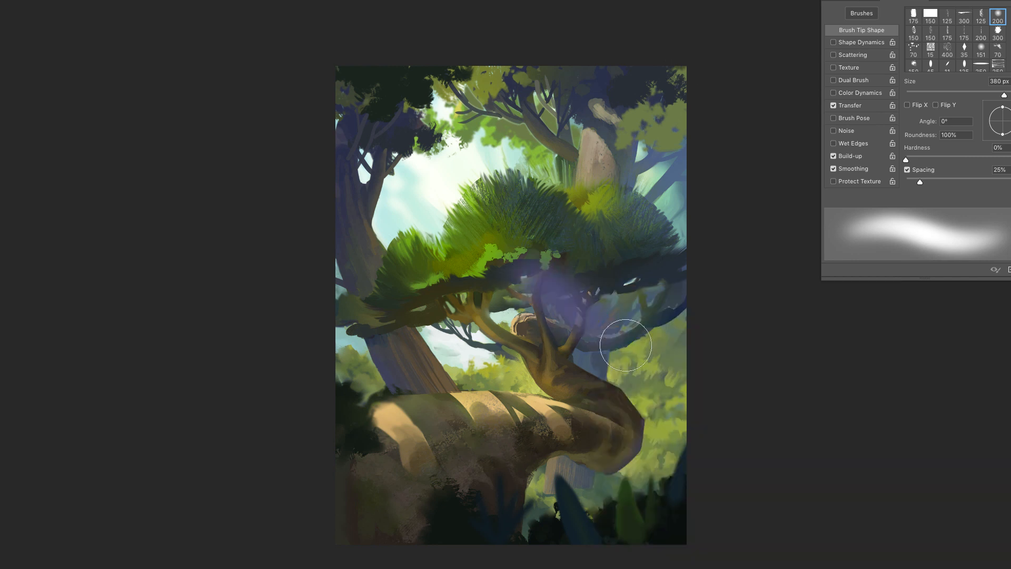
mouse_move(559, 284)
mouse_down()
mouse_move(613, 350)
mouse_move(605, 316)
mouse_up()
drag(499, 316, 571, 363)
drag(531, 267, 559, 296)
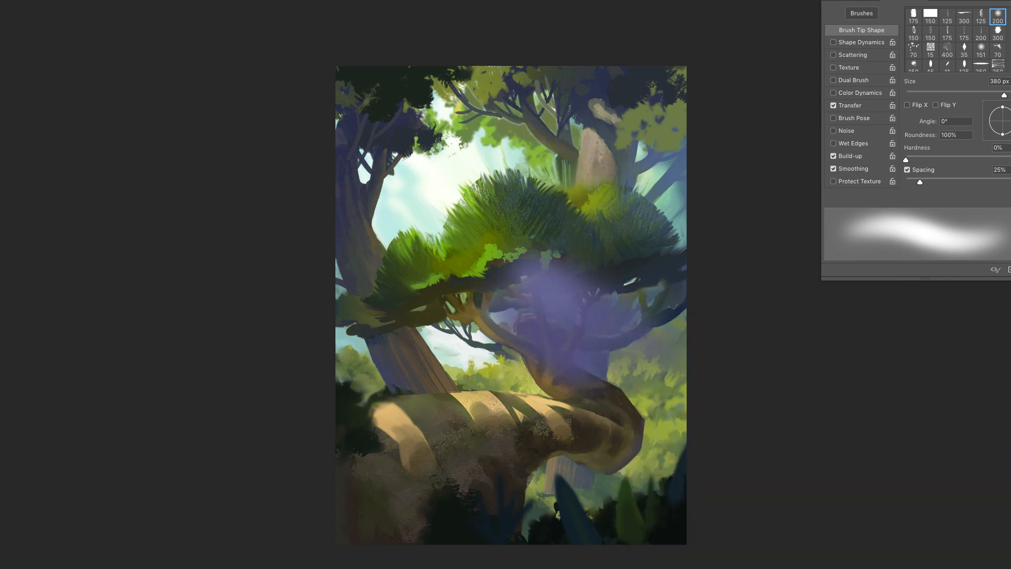
- Spread the violet haze over the upper background canopy and upper-left tree, enlarging the soft round brush to 492 px
drag(528, 138, 500, 119)
drag(577, 84, 526, 85)
right_click(434, 131)
mouse_move(368, 123)
mouse_down()
mouse_move(442, 140)
mouse_move(368, 126)
mouse_move(363, 150)
mouse_up()
click(548, 159)
key(Return)
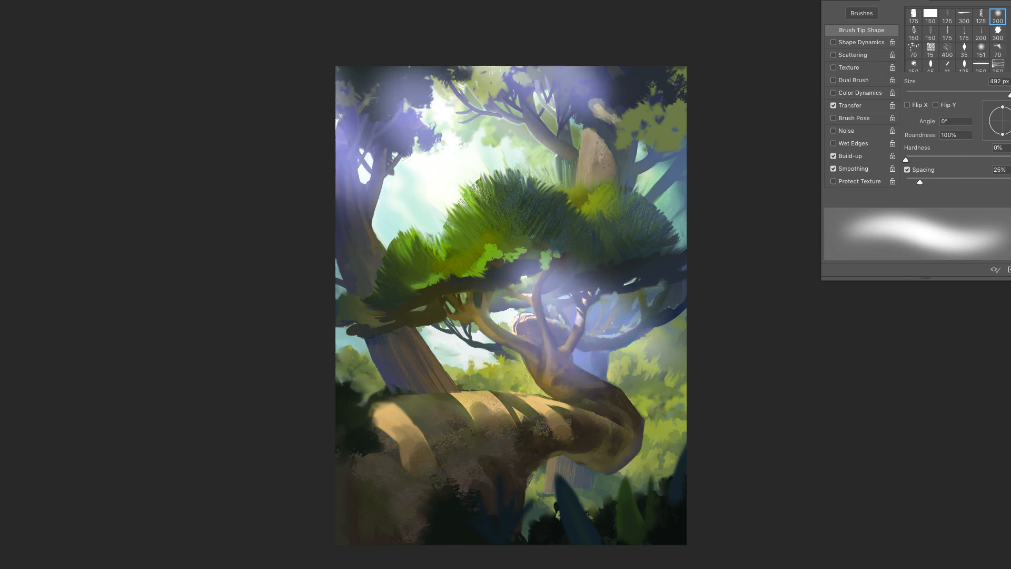
- Thin the violet haze over the canopy and branches with a soft eraser, using sizes 332 and 412 px
key(v)
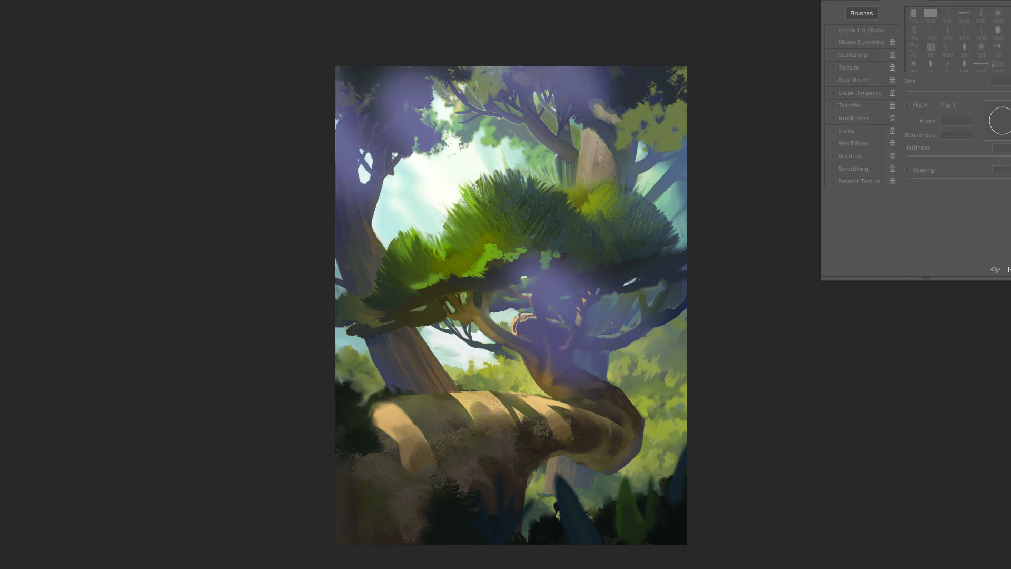
key(b)
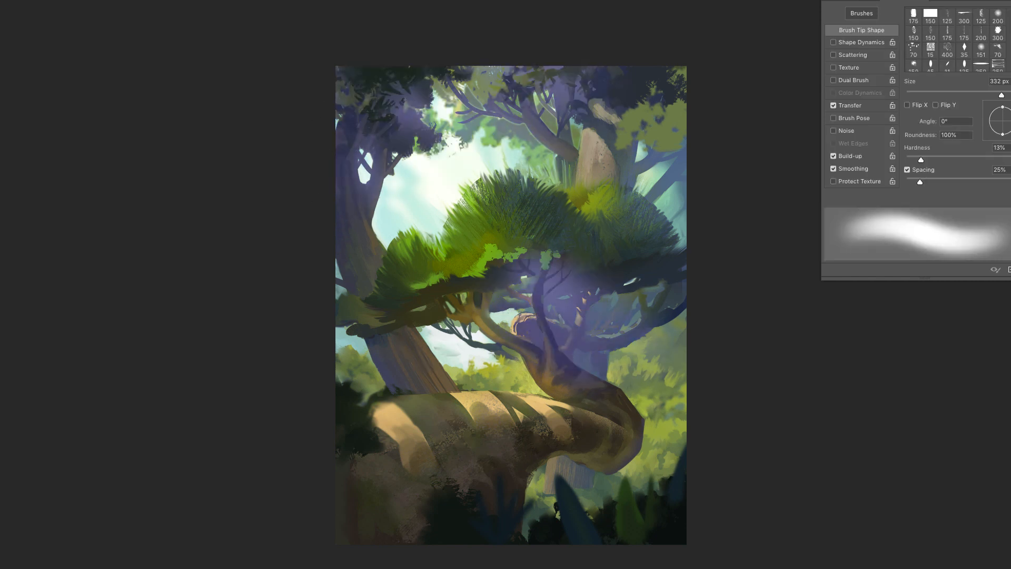
mouse_move(556, 250)
mouse_down()
mouse_move(573, 277)
mouse_move(755, 288)
mouse_up()
right_click(539, 251)
drag(518, 263, 474, 259)
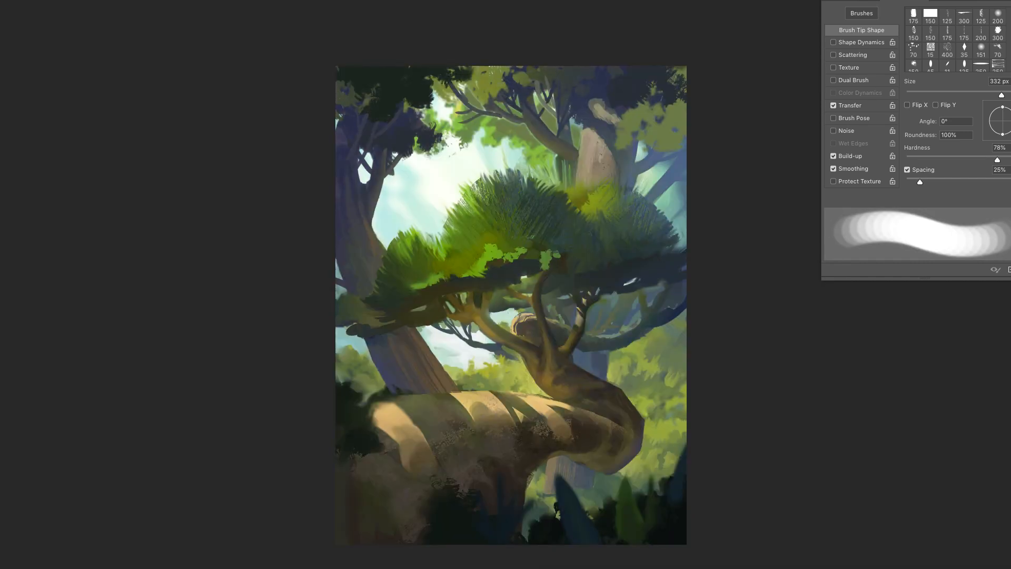
right_click(567, 287)
drag(662, 335, 617, 335)
drag(670, 311, 673, 310)
drag(561, 382, 535, 350)
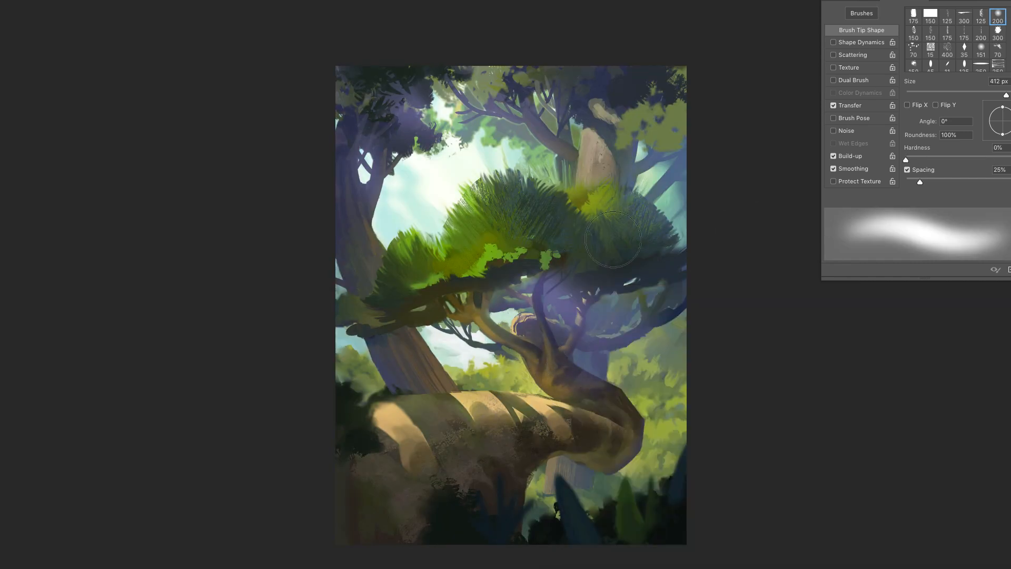
- Erase the haze from the crown's dark underside with a 124 px eraser at 55% hardness
right_click(615, 276)
drag(665, 324, 700, 324)
click(702, 299)
drag(562, 283, 577, 278)
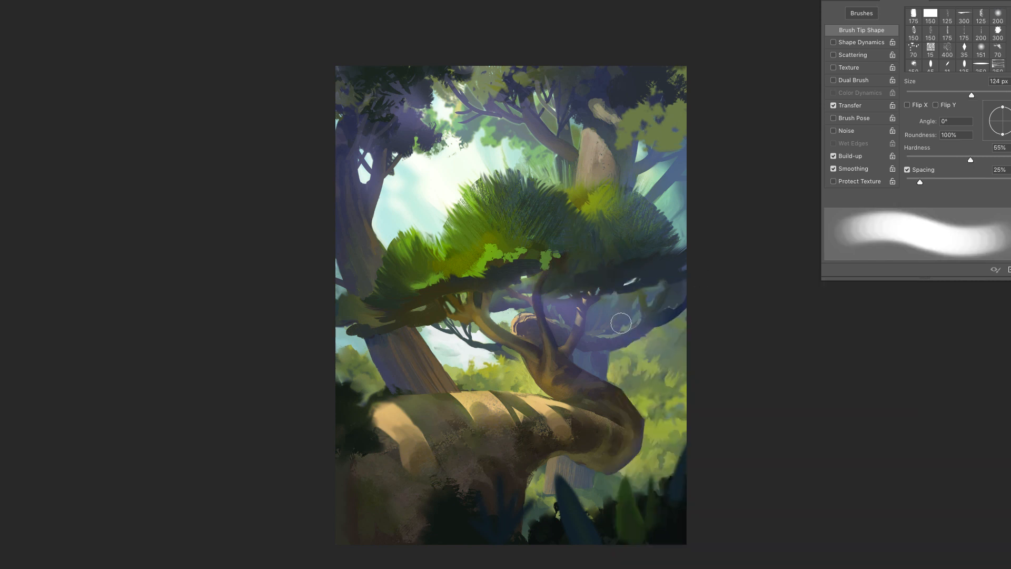
- Erase the haze from the upright branch under the crown with a 54 px eraser at 77% hardness
right_click(628, 285)
click(702, 311)
click(737, 220)
right_click(610, 311)
click(667, 310)
click(701, 334)
click(724, 258)
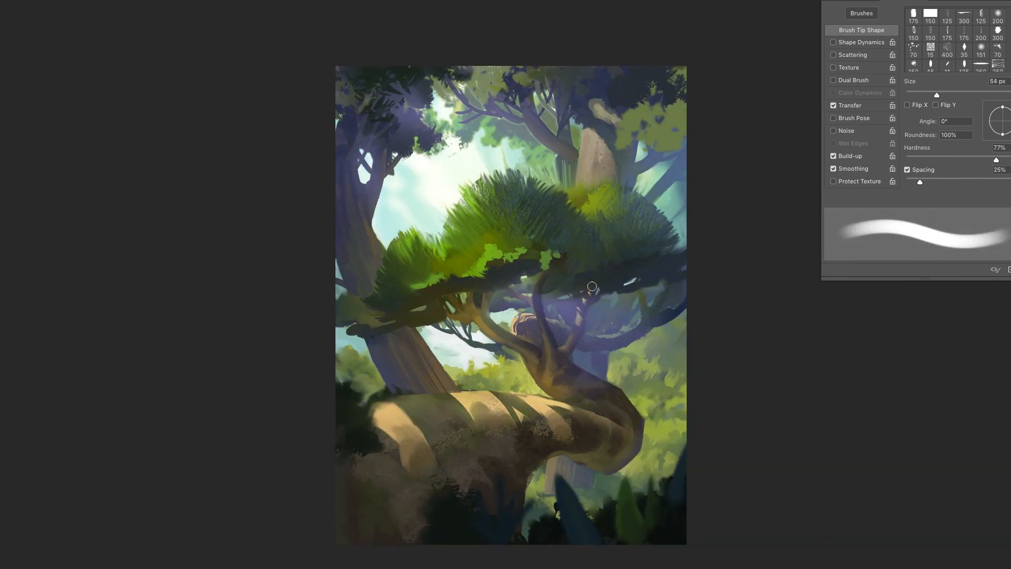
drag(583, 304, 575, 343)
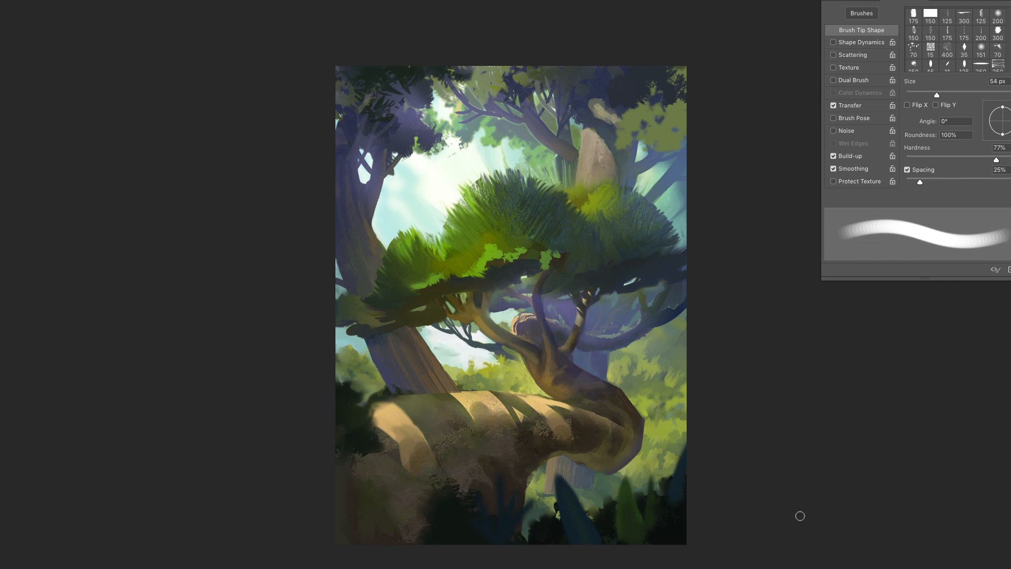
- Thin the haze around the central branches and stump with the 300 px soft spatter eraser
right_click(578, 316)
click(598, 349)
mouse_move(570, 345)
mouse_down()
mouse_move(602, 306)
mouse_move(566, 332)
mouse_move(534, 305)
mouse_up()
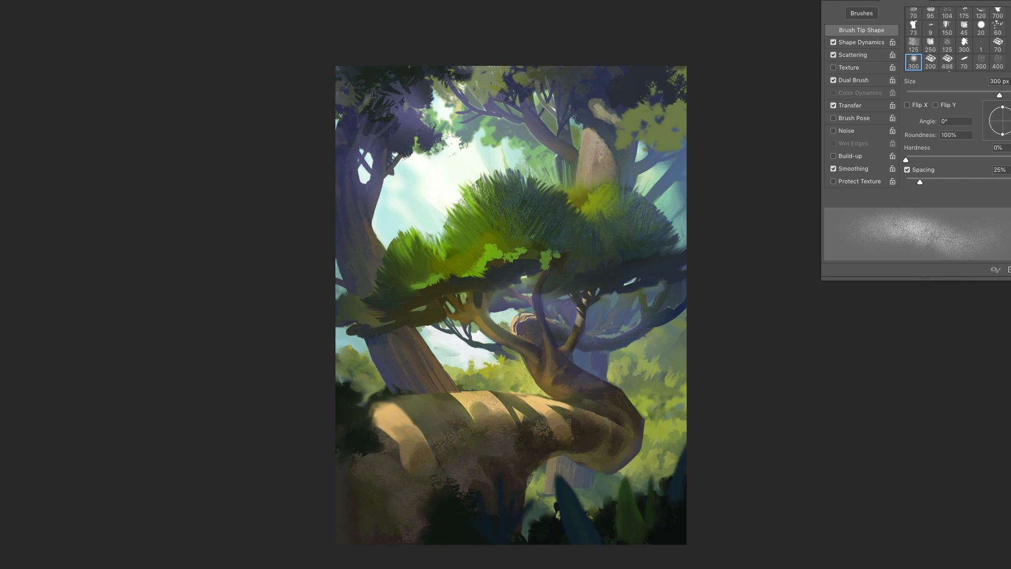
- Lasso the area around the curved background branch and brush soft speckled light along its edge with the 143 px spatter brush
key(l)
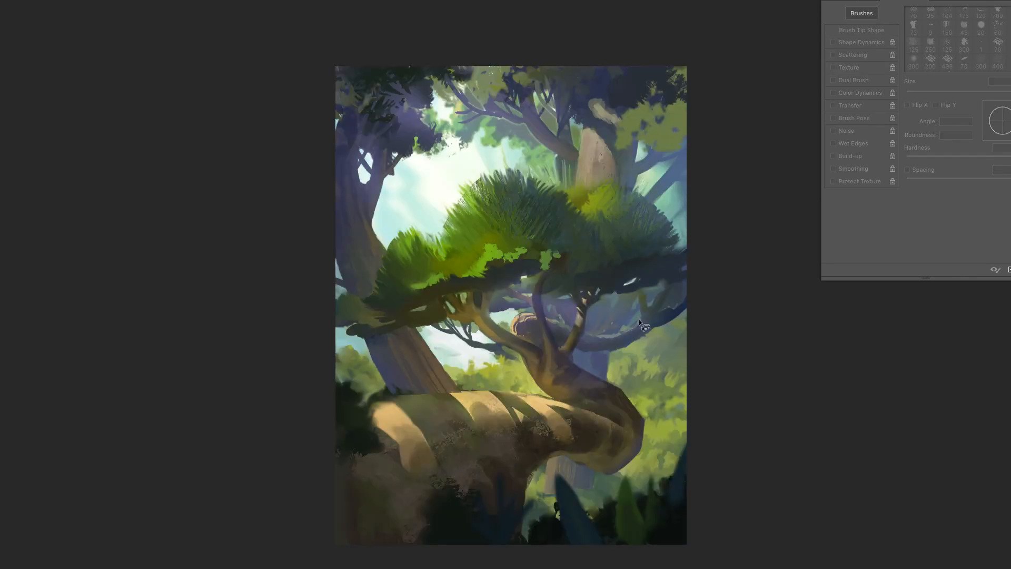
mouse_move(640, 305)
mouse_down()
mouse_move(533, 319)
mouse_move(680, 364)
mouse_up()
key(b)
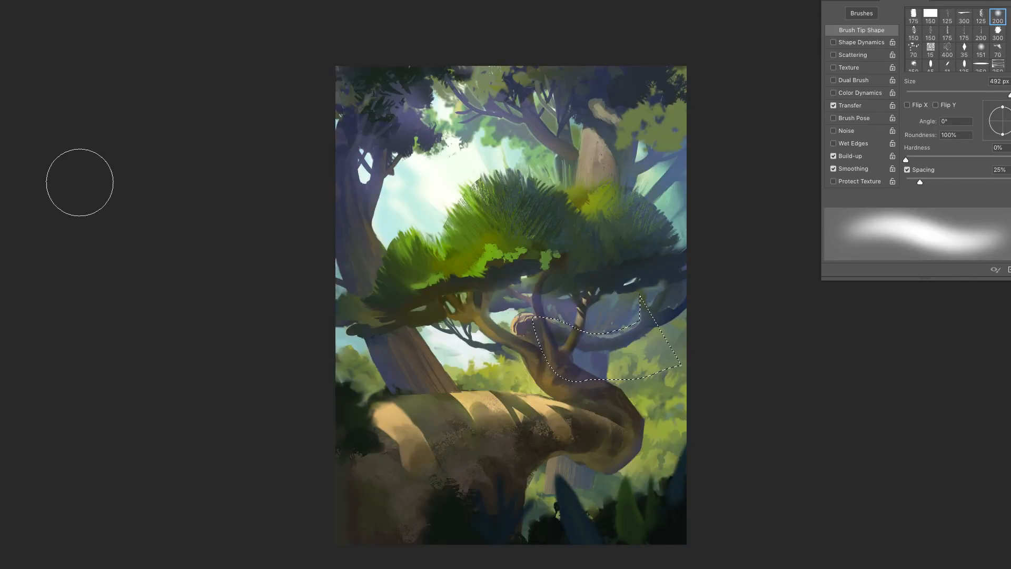
right_click(619, 348)
click(638, 355)
click(758, 230)
drag(554, 318, 642, 310)
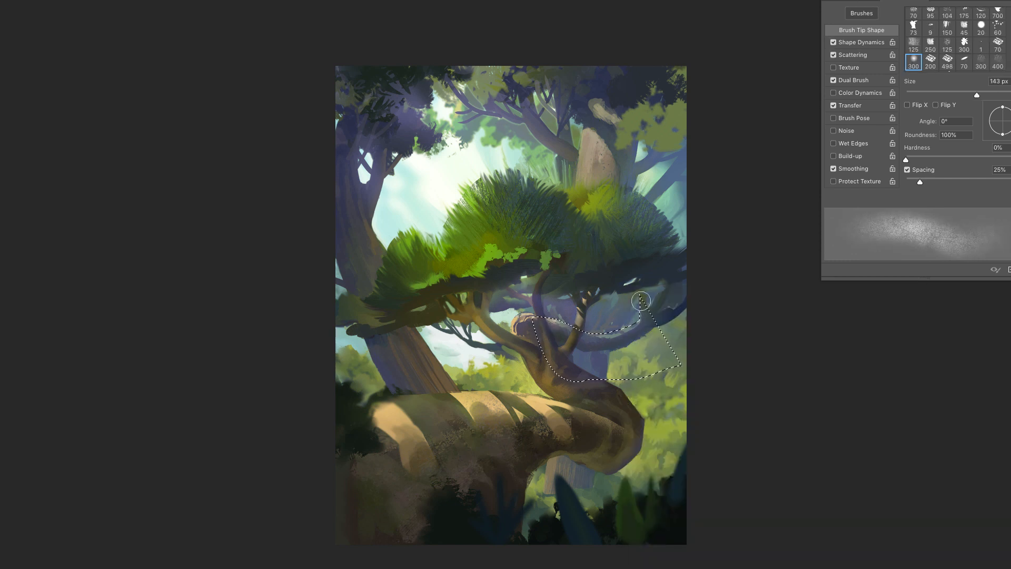
- Paint pale textured highlights along the curved background branch with the 65 px textured brush and clear the selection
key(l)
key(b)
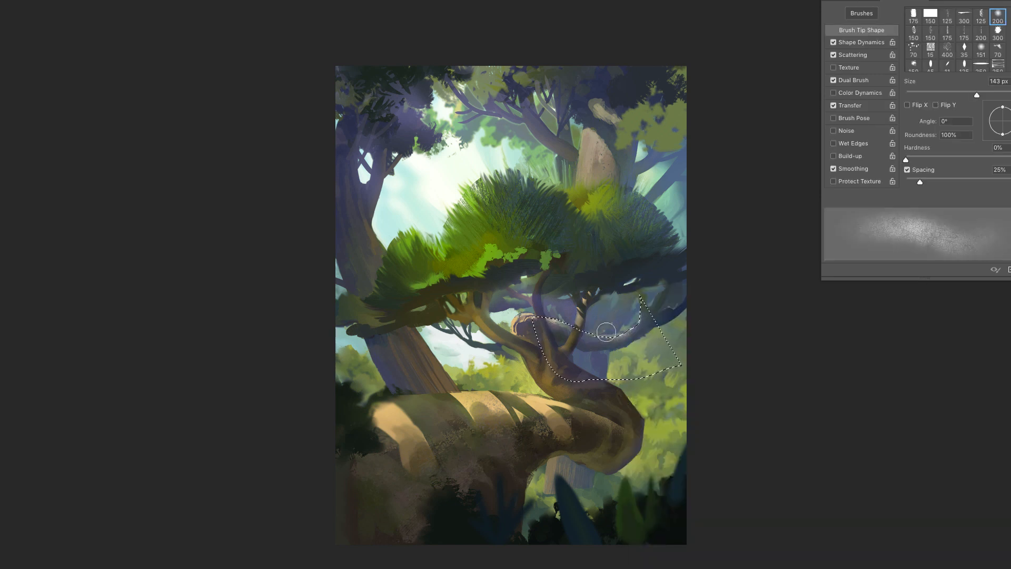
right_click(640, 316)
text(65)
key(Return)
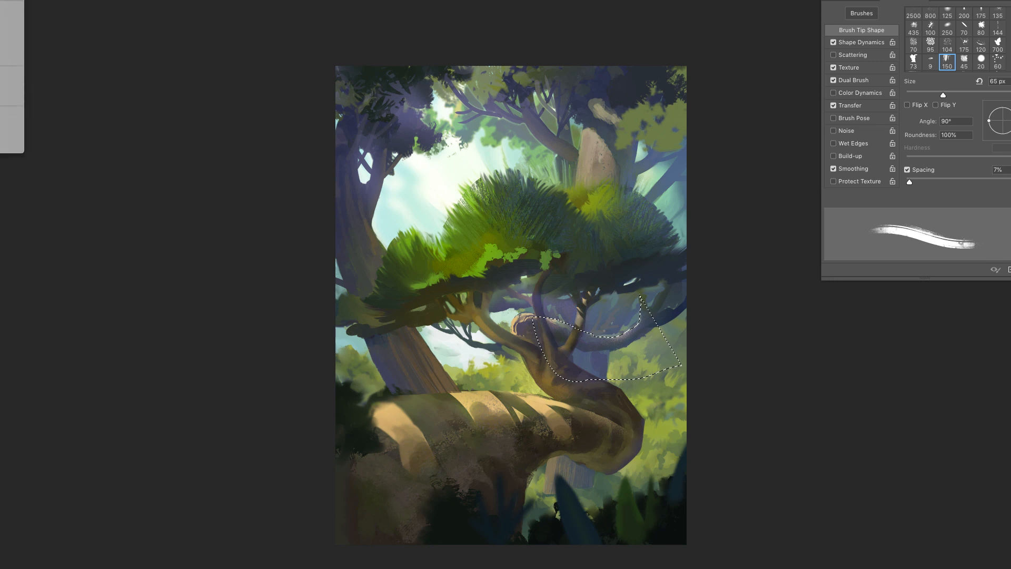
key(ctrl+z)
mouse_move(607, 331)
mouse_down()
mouse_move(564, 321)
mouse_move(608, 340)
mouse_move(641, 317)
mouse_up()
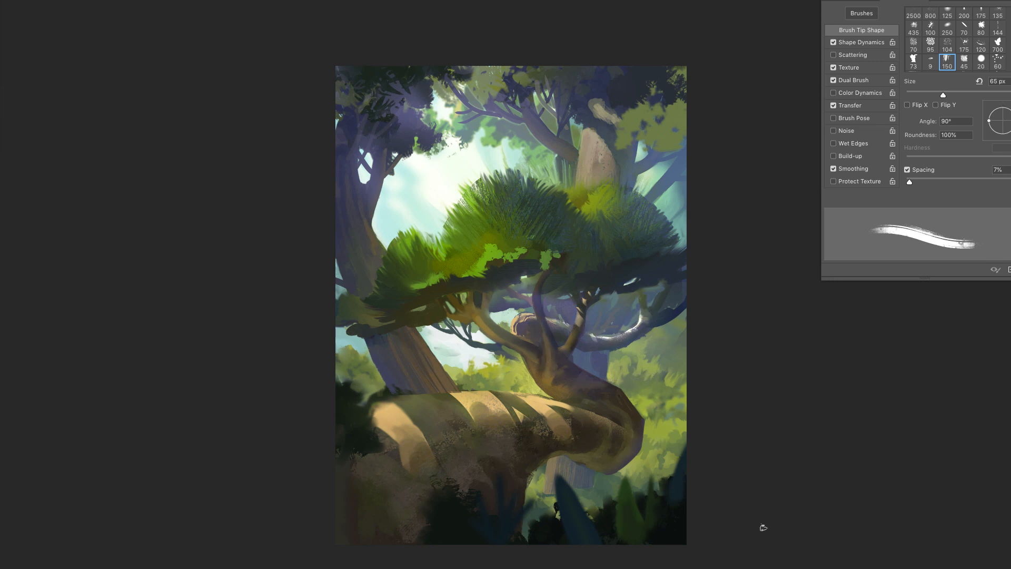
key(ctrl+d)
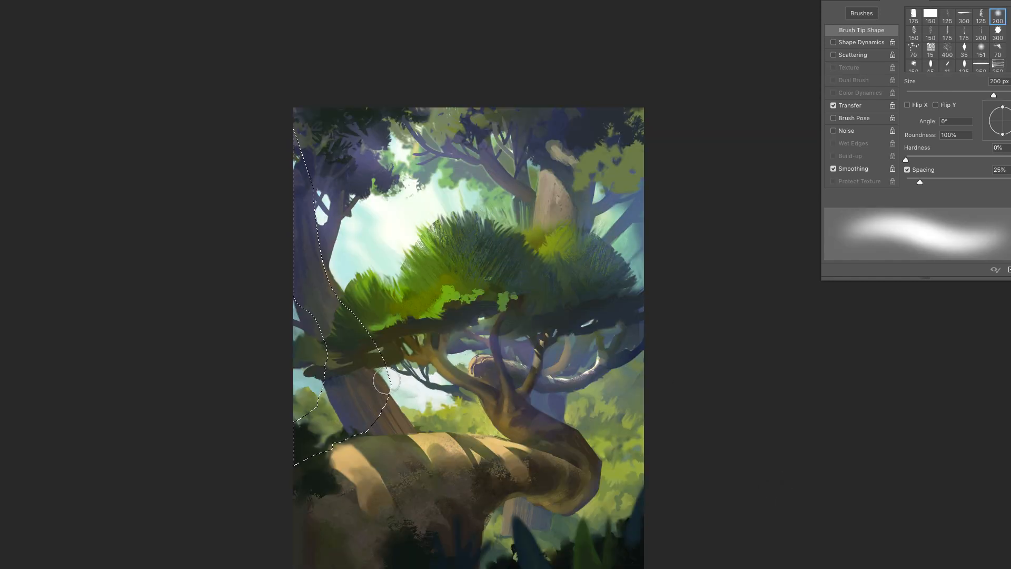
- Block in a curved lower section of the selected left background trunk and invert the selection
mouse_move(384, 379)
mouse_down()
mouse_move(330, 399)
mouse_move(341, 423)
mouse_move(309, 418)
mouse_move(288, 444)
mouse_move(339, 273)
mouse_move(328, 223)
mouse_move(324, 258)
mouse_up()
key(shift+ctrl+i)
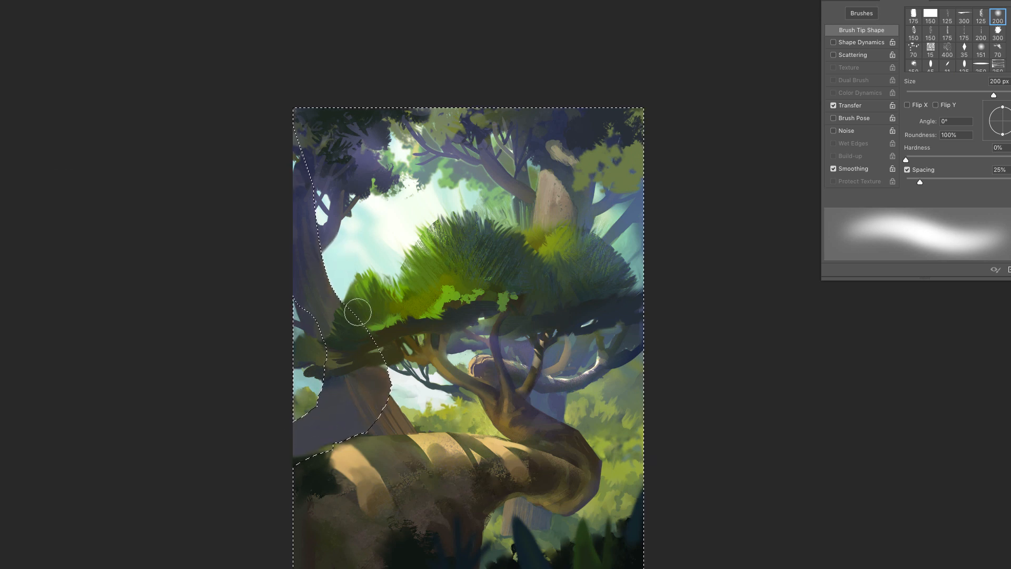
- Paint pale sky and a diagonal light shaft beside the left trunk with a 124 px round brush at 75% hardness
mouse_move(313, 319)
mouse_down()
mouse_move(272, 296)
mouse_move(316, 332)
mouse_move(315, 319)
mouse_move(312, 327)
mouse_up()
key(b)
alt+click(338, 281)
alt+click(384, 327)
alt+click(350, 269)
right_click(358, 270)
click(588, 316)
drag(387, 238, 296, 315)
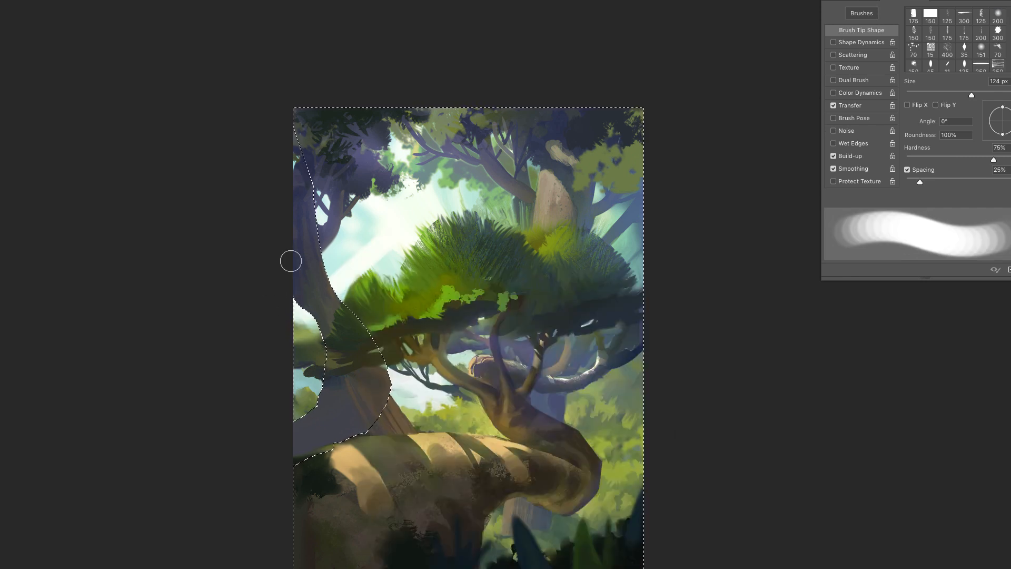
- Paint out the old trunk remnant beside the curved left trunk base, blending it into the background foliage, and clear the selection
key(r)
mouse_move(415, 407)
mouse_down()
mouse_move(396, 421)
mouse_move(402, 402)
mouse_move(414, 409)
mouse_move(387, 429)
mouse_up()
key(b)
right_click(423, 287)
click(504, 355)
key(ctrl+d)
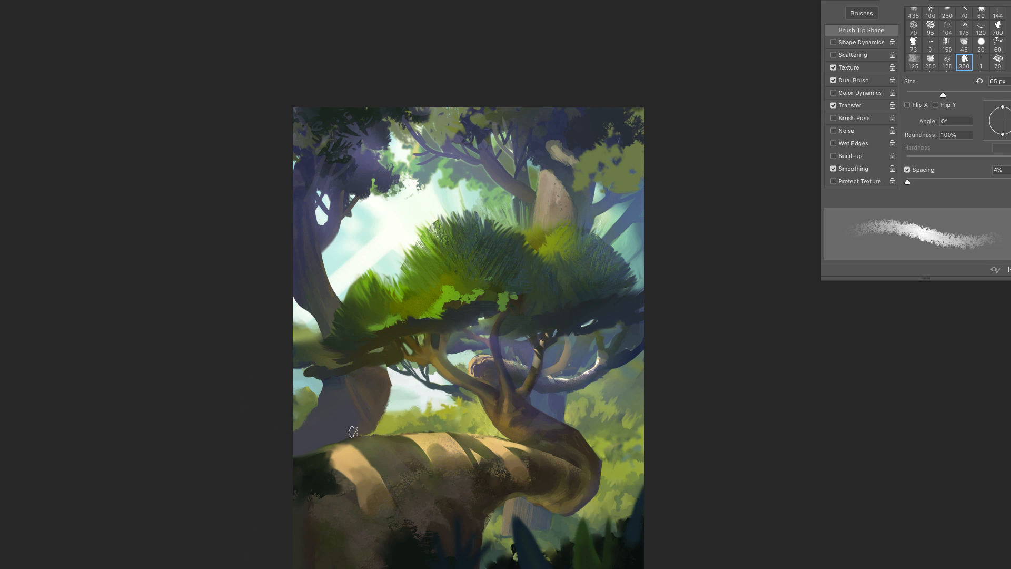
- Lighten the upper-right background trees with Levels by raising the output black level and the input black level
key(ctrl+l)
drag(723, 510, 751, 510)
drag(724, 466, 728, 466)
drag(751, 510, 763, 510)
drag(729, 467, 742, 466)
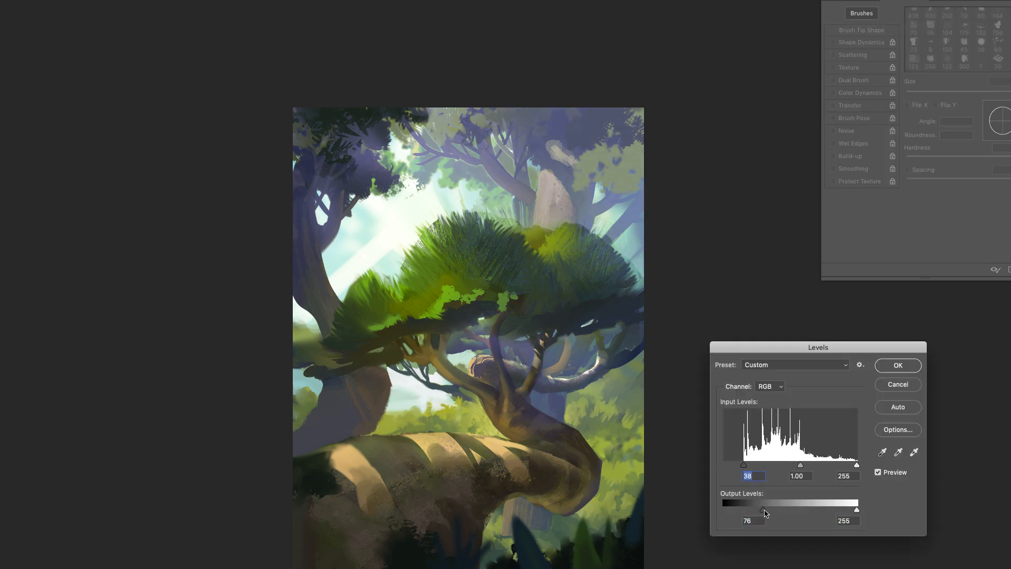
drag(763, 511, 776, 512)
drag(742, 466, 756, 468)
key(Return)
- Shift the background trees' color balance toward green and yellow, with the yellow-blue level at -10
key(ctrl+b)
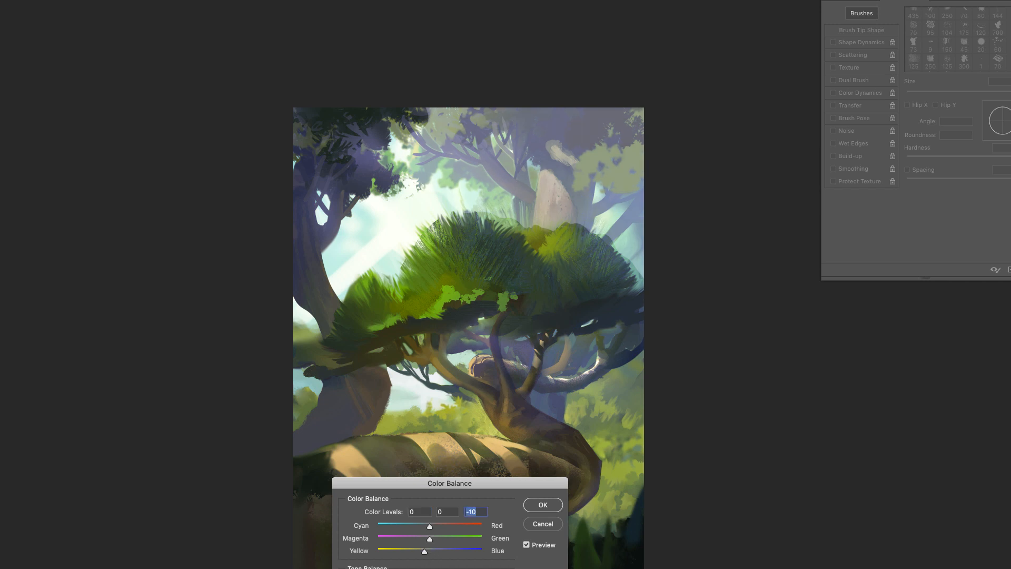
drag(432, 540, 440, 539)
drag(429, 552, 424, 552)
click(552, 507)
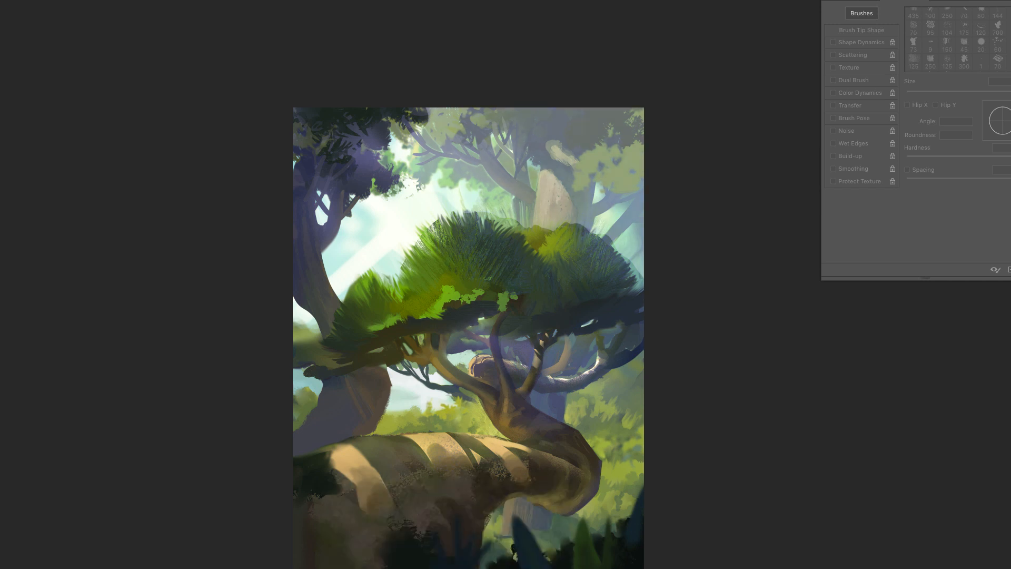
- Blend the bark of the pale broken background trunk above the crown with a 92 px streaky smudge brush
key(b)
right_click(535, 232)
click(567, 397)
click(544, 229)
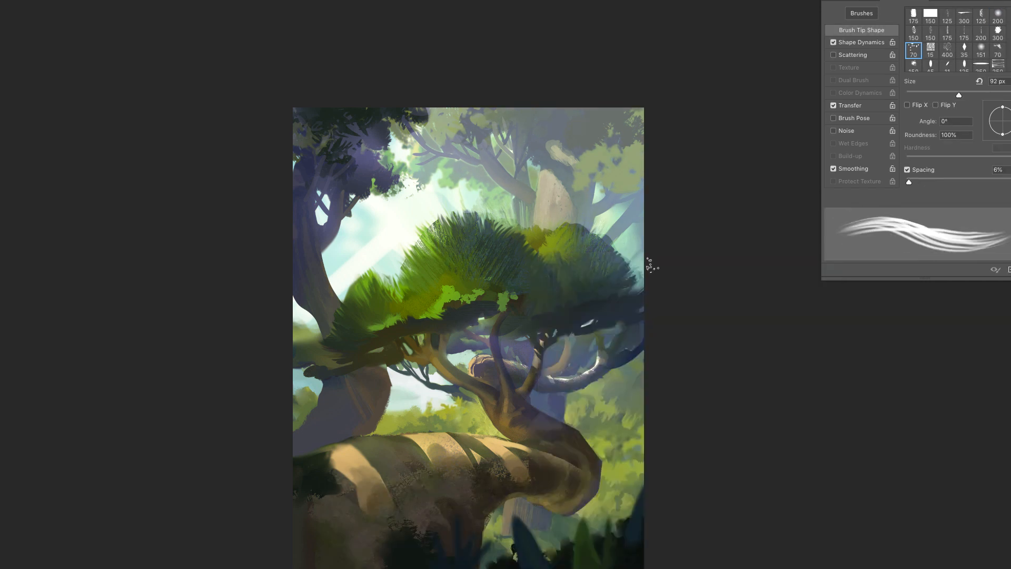
- Lasso the curved left trunk base and paint brown textured bark inside it with the 118 px textured brush
key(l)
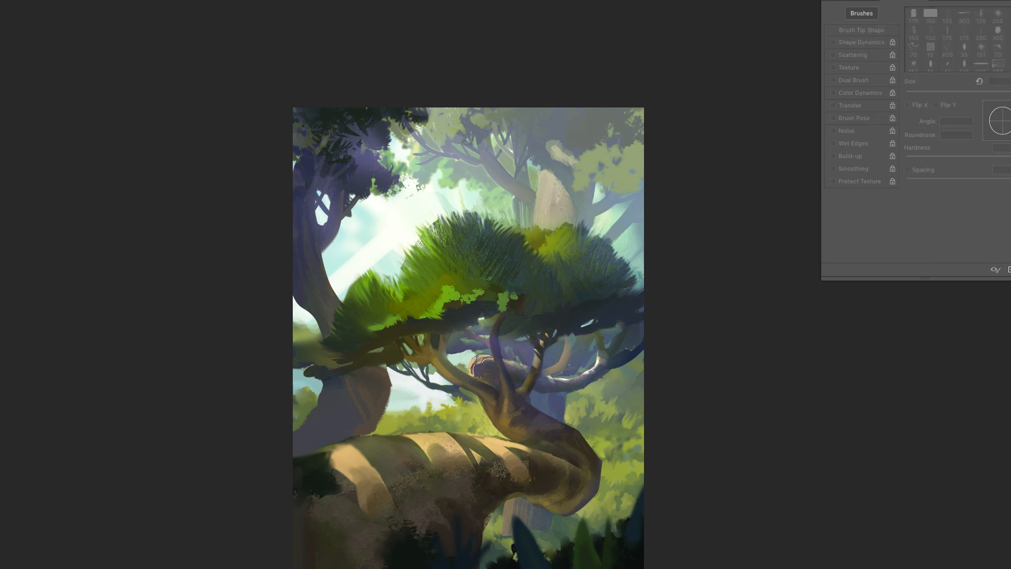
drag(374, 427, 323, 380)
key(b)
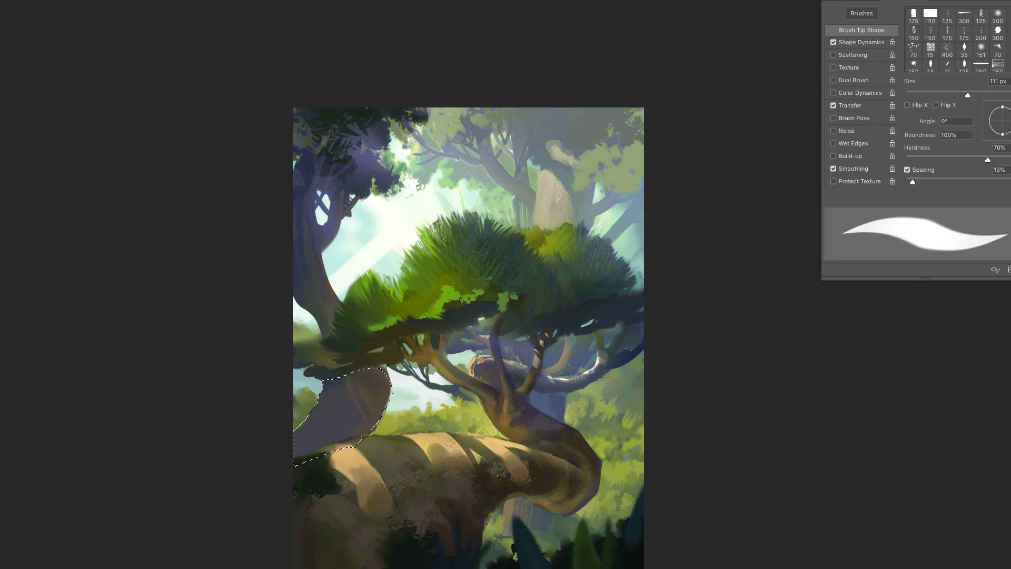
right_click(490, 284)
click(562, 421)
click(562, 445)
click(495, 280)
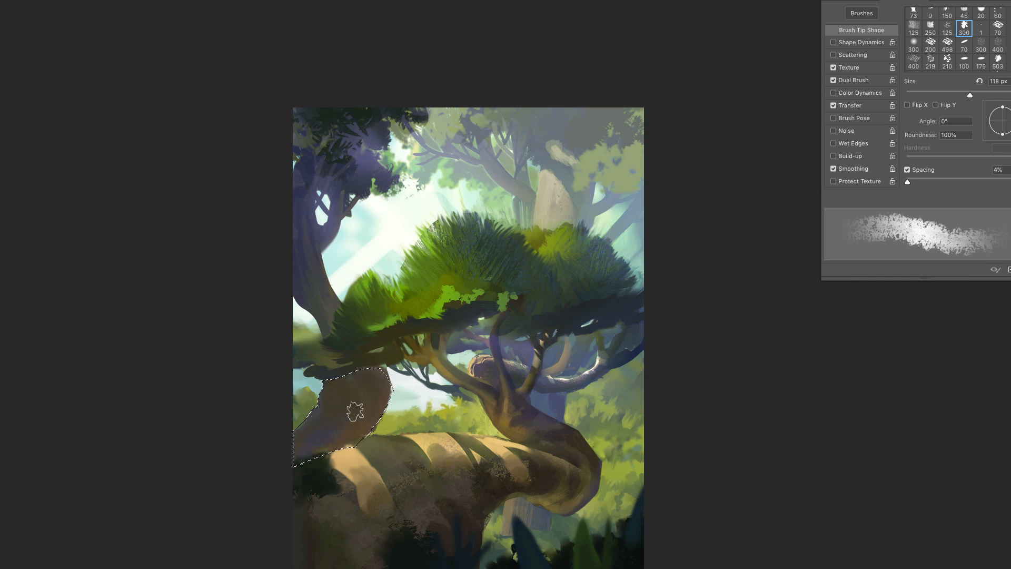
- Paint dark bark streaks along the curved left trunk base with the textured brush, reducing its size from 118 to 55 px
drag(355, 412, 327, 440)
alt+click(325, 441)
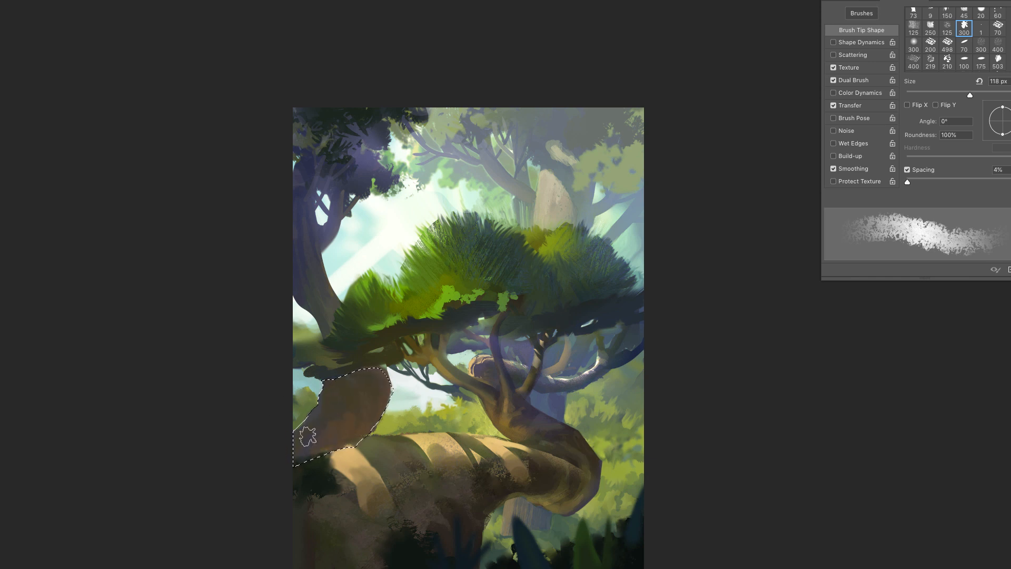
right_click(343, 385)
click(459, 311)
drag(343, 387, 290, 457)
right_click(351, 395)
drag(349, 389, 305, 447)
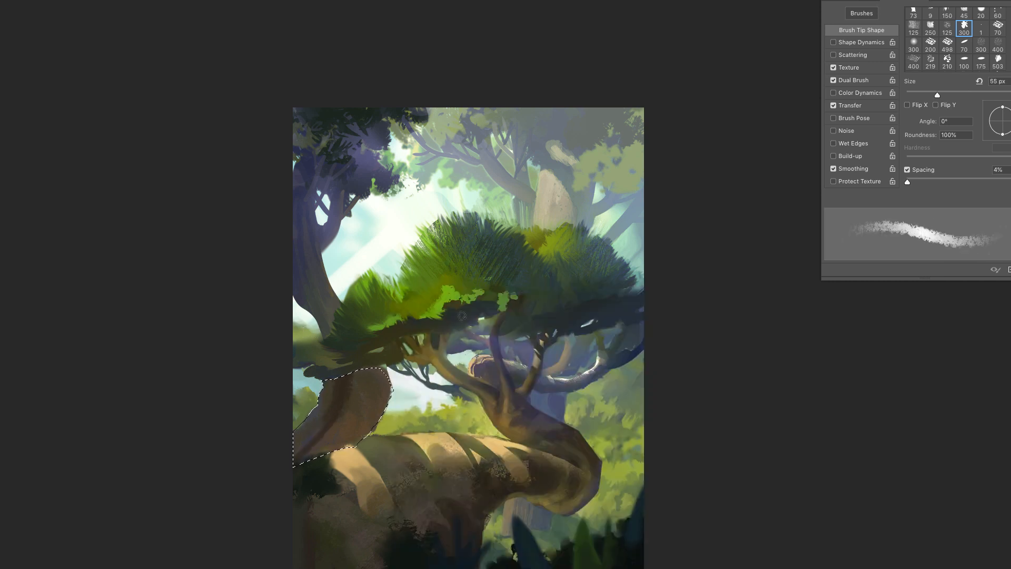
- Add finer bark grooves to the curved left trunk base with the 46 px textured brush and smudge them along its curve
right_click(363, 395)
click(471, 312)
drag(361, 384, 352, 414)
right_click(363, 392)
click(482, 311)
drag(380, 375, 375, 408)
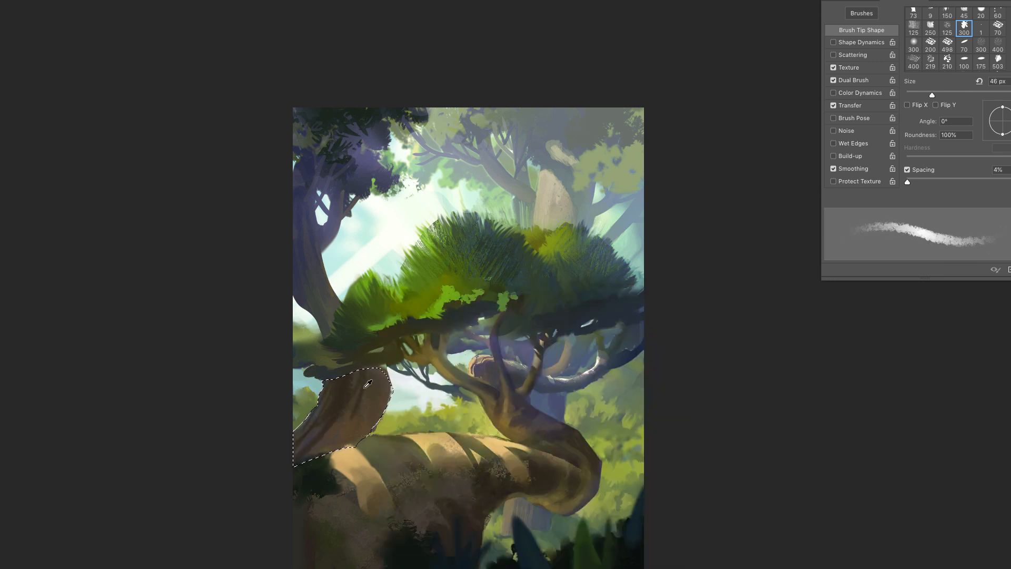
mouse_move(372, 370)
mouse_down()
mouse_move(377, 422)
mouse_move(300, 448)
mouse_up()
alt+click(332, 417)
key(r)
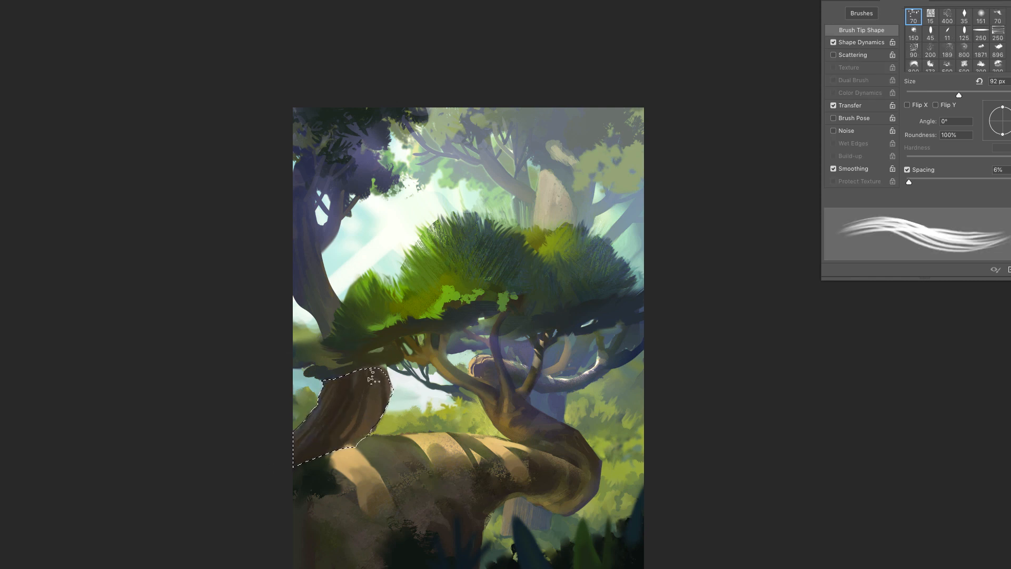
- Lasso the left background beneath the crown and brush soft haze over it with a 492 px soft round brush
key(l)
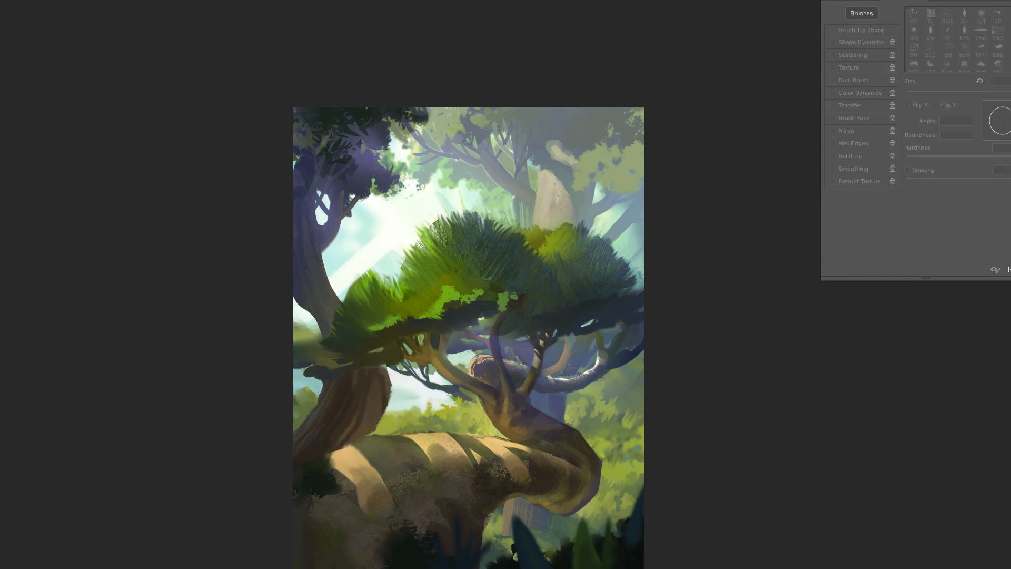
mouse_move(378, 352)
mouse_down()
mouse_move(153, 428)
mouse_move(470, 409)
mouse_up()
mouse_move(431, 333)
mouse_down()
mouse_move(467, 348)
mouse_move(457, 362)
mouse_up()
key(b)
right_click(469, 354)
click(554, 411)
drag(564, 310, 584, 312)
click(869, 556)
key(bracketright)
key(bracketright)
mouse_move(331, 294)
mouse_down()
mouse_move(483, 311)
mouse_move(370, 343)
mouse_move(347, 326)
mouse_move(420, 315)
mouse_move(426, 292)
mouse_move(358, 289)
mouse_up()
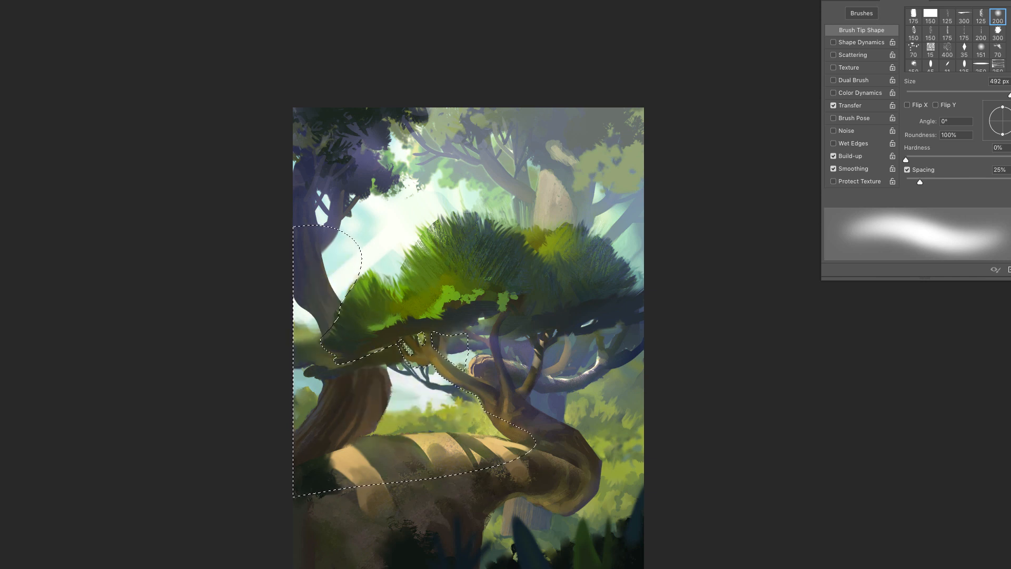
- Soften the new haze around the left trunks with a 460 px soft eraser at 0% hardness
key(e)
right_click(420, 326)
click(503, 411)
drag(514, 310, 522, 310)
click(303, 290)
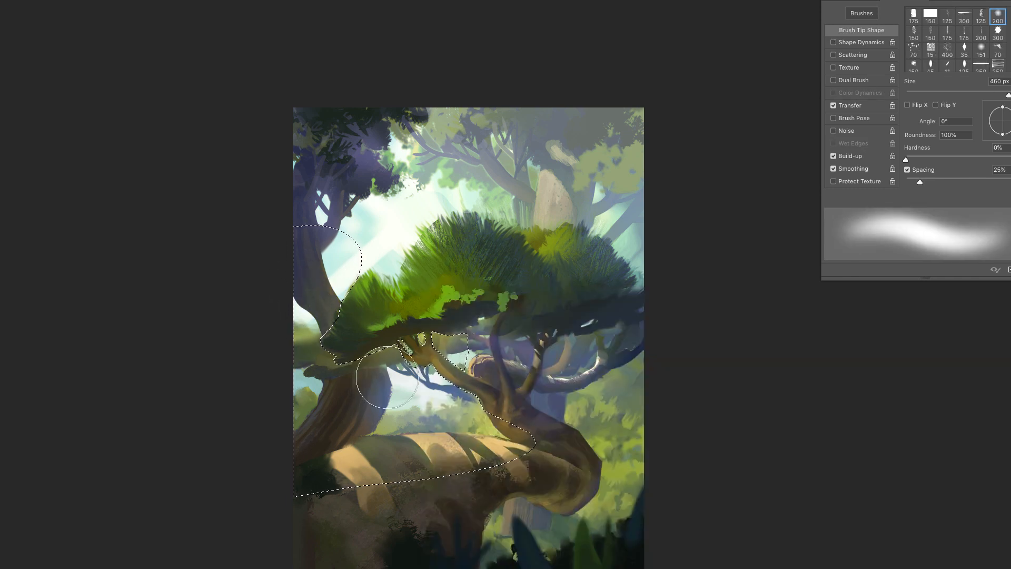
drag(387, 377, 384, 389)
- Paint bluish haze over the distant foliage behind the log with a 364 px soft brush, and clear the selection
key(b)
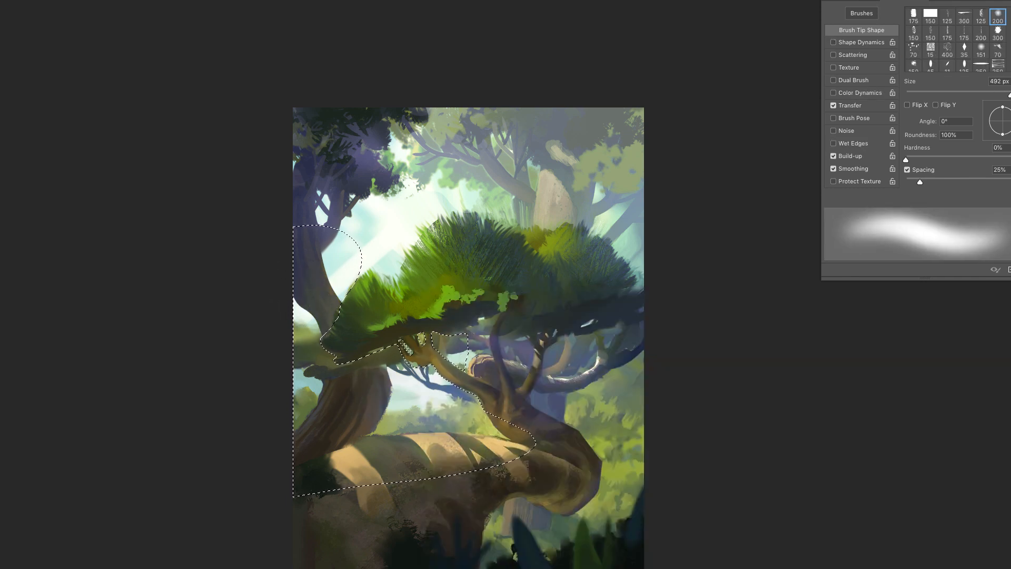
key(ctrl+d)
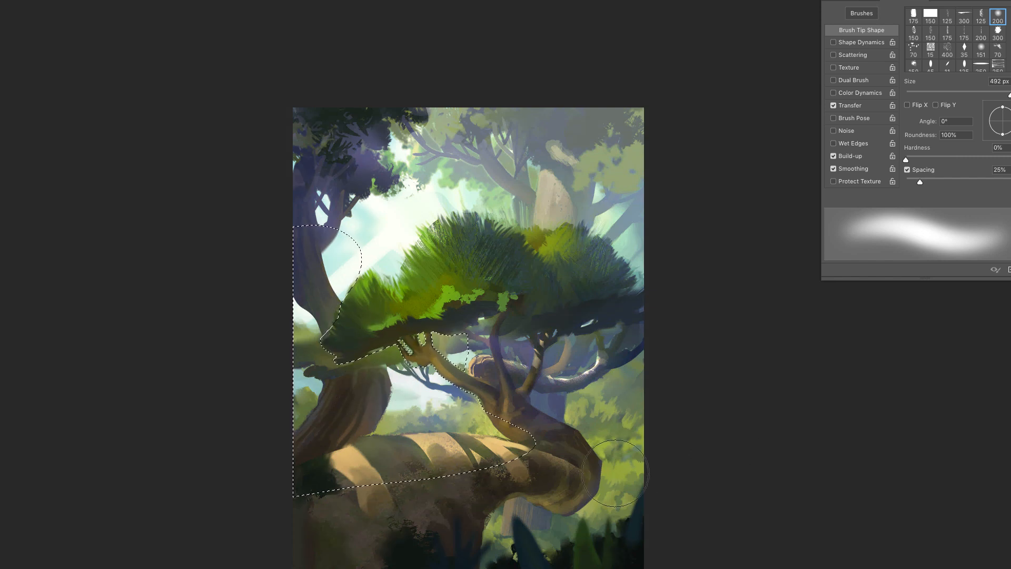
right_click(457, 285)
drag(568, 310, 535, 310)
key(Return)
key(ctrl+shift+d)
right_click(425, 387)
key(Return)
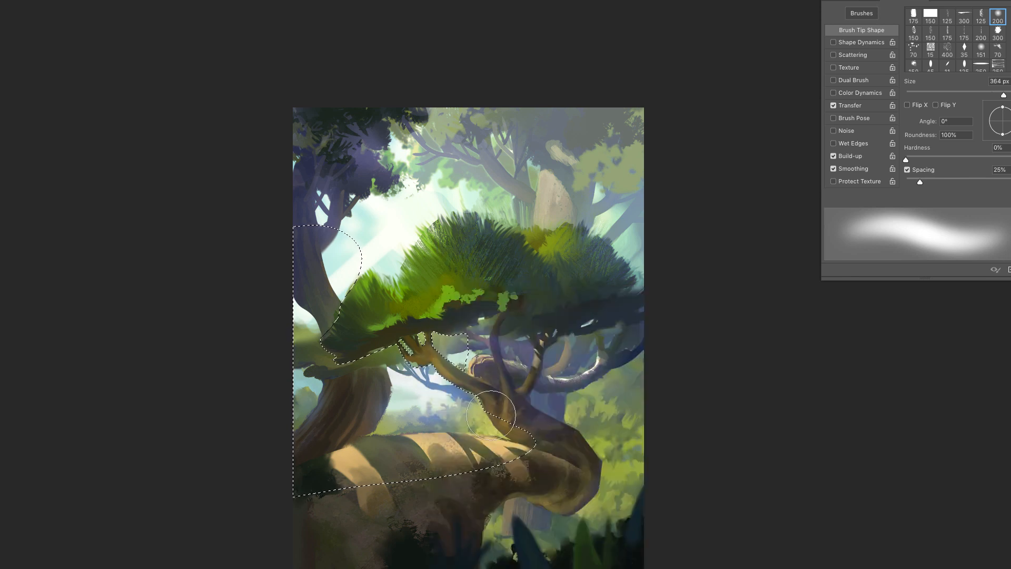
key(ctrl+d)
- Paint ragged bark detail where the left trunk base meets the crown, using a 65 px dry textured brush
key(b)
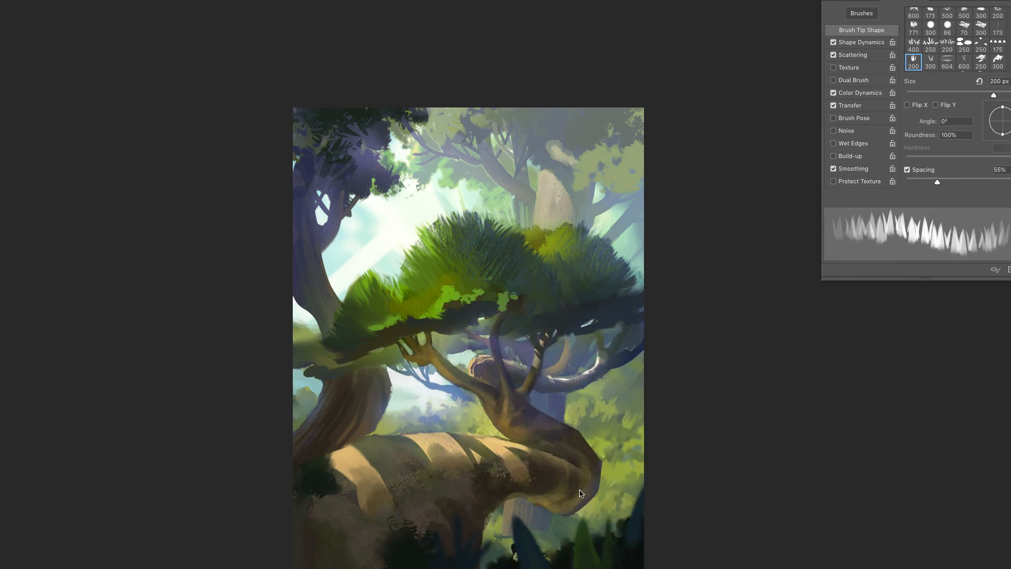
right_click(580, 495)
click(657, 443)
key(Return)
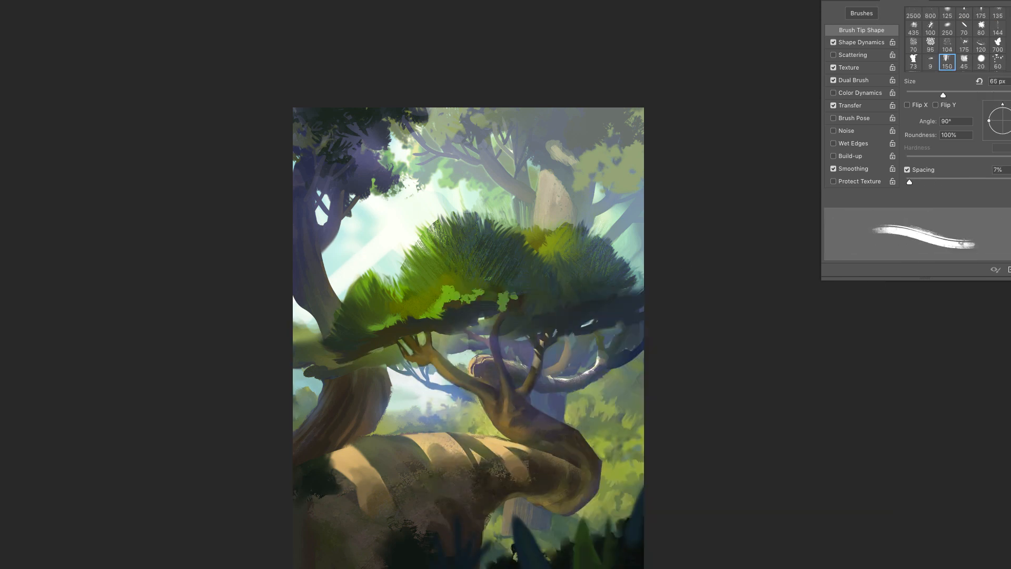
alt+click(358, 384)
mouse_move(364, 361)
mouse_down()
mouse_move(345, 375)
mouse_move(377, 369)
mouse_move(337, 361)
mouse_up()
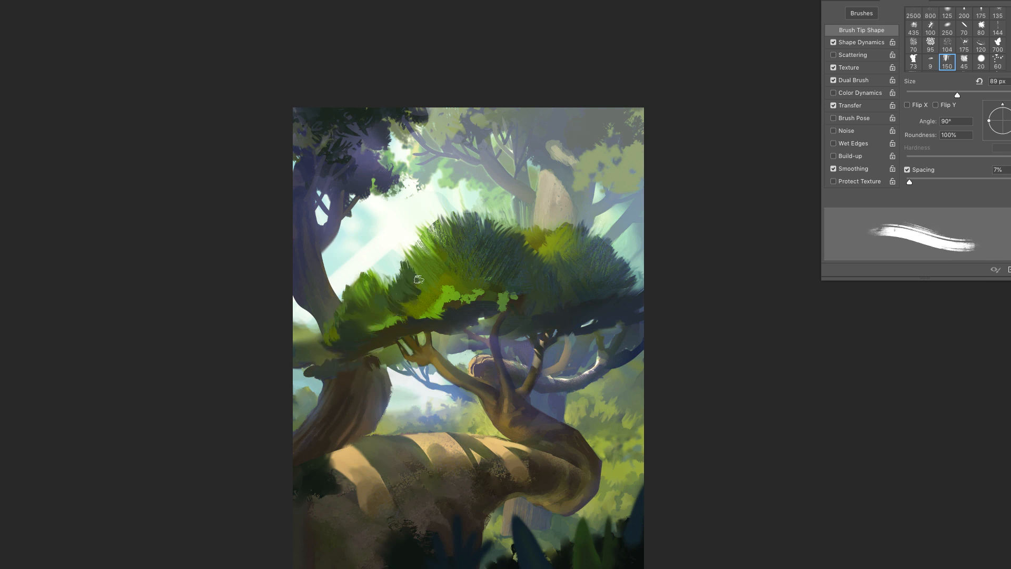
- Paint broader green foliage strokes on the left side of the crown, enlarging the dry brush to 102 px and 140 px
right_click(466, 283)
drag(594, 310, 599, 309)
key(Return)
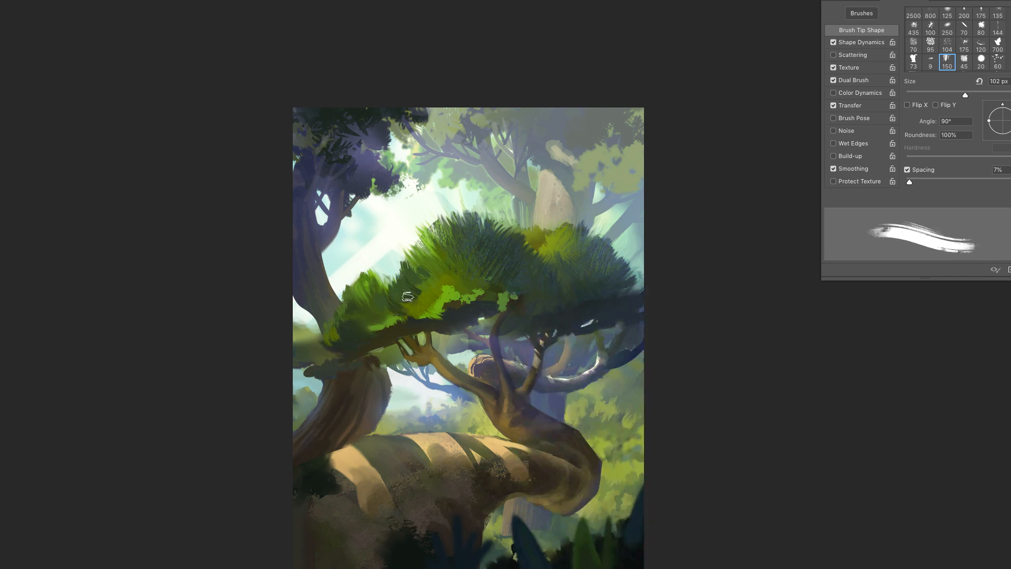
alt+click(409, 295)
drag(416, 279, 453, 247)
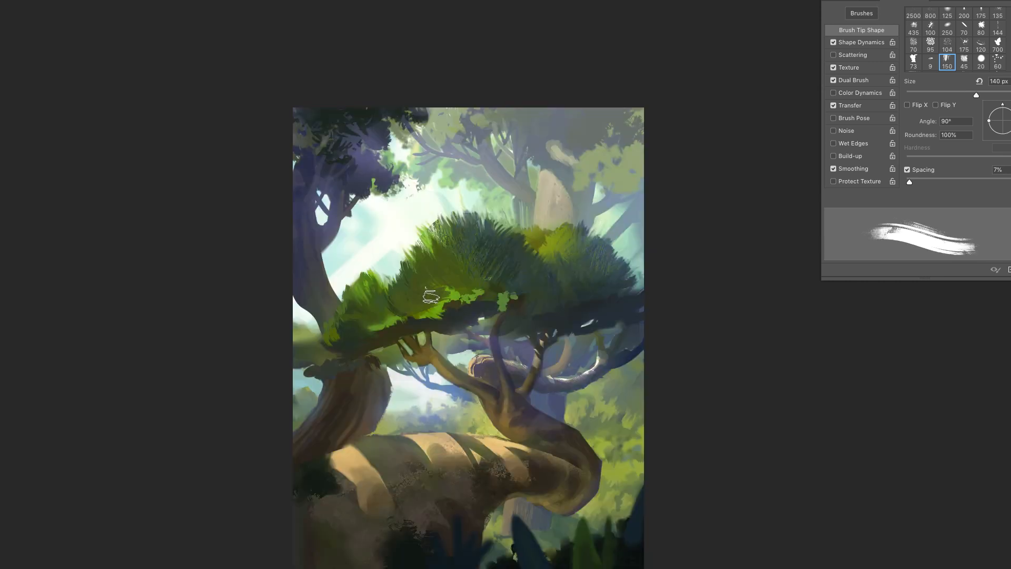
alt+click(494, 266)
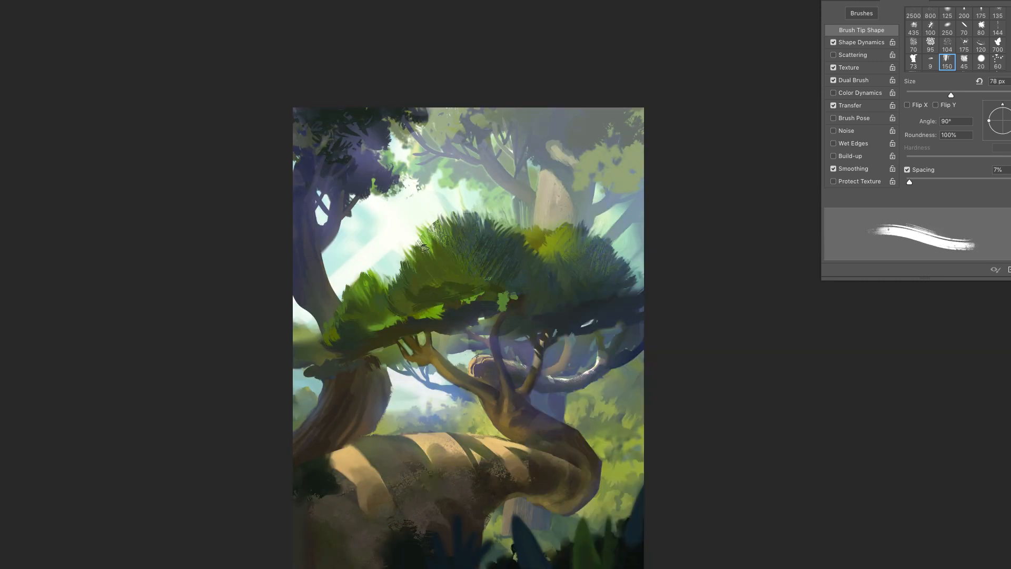
- Paint dark green undersides across the crown's central foliage clump with the dry brush at 78 to 89 px
drag(417, 295, 396, 311)
drag(426, 268, 544, 311)
right_click(459, 283)
click(734, 223)
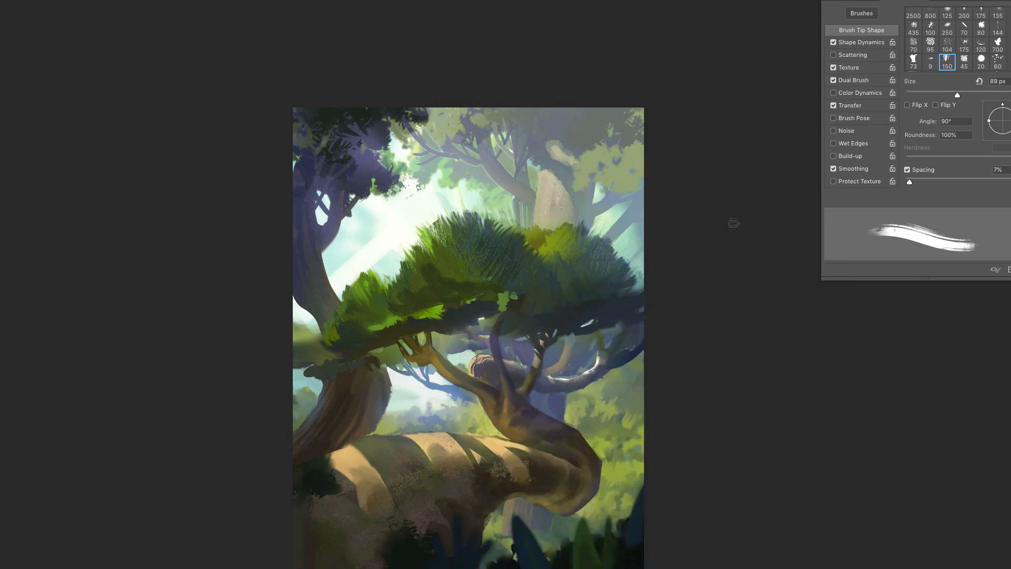
right_click(443, 271)
mouse_move(443, 271)
mouse_down()
mouse_move(495, 279)
mouse_move(545, 264)
mouse_move(517, 274)
mouse_up()
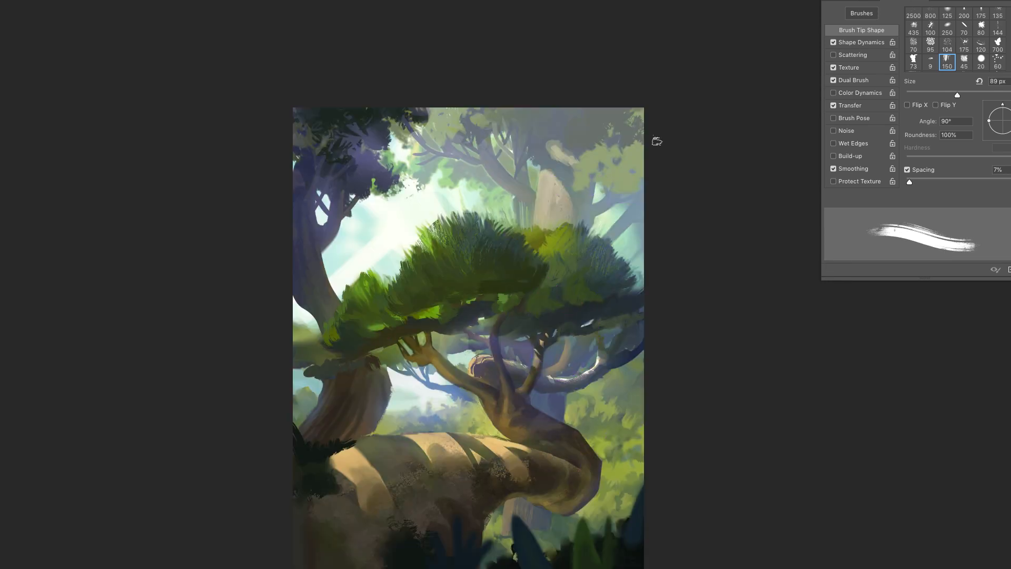
- Block in a dark brown curved trunk above the crown and its lower bend behind the branches with the 89 px brush
drag(643, 169, 550, 228)
mouse_move(642, 196)
mouse_down()
mouse_move(573, 227)
mouse_move(542, 228)
mouse_move(608, 196)
mouse_move(559, 193)
mouse_move(501, 211)
mouse_up()
key(ctrl+z)
key(ctrl+z)
drag(503, 192, 532, 228)
drag(569, 200, 594, 201)
drag(532, 208, 553, 226)
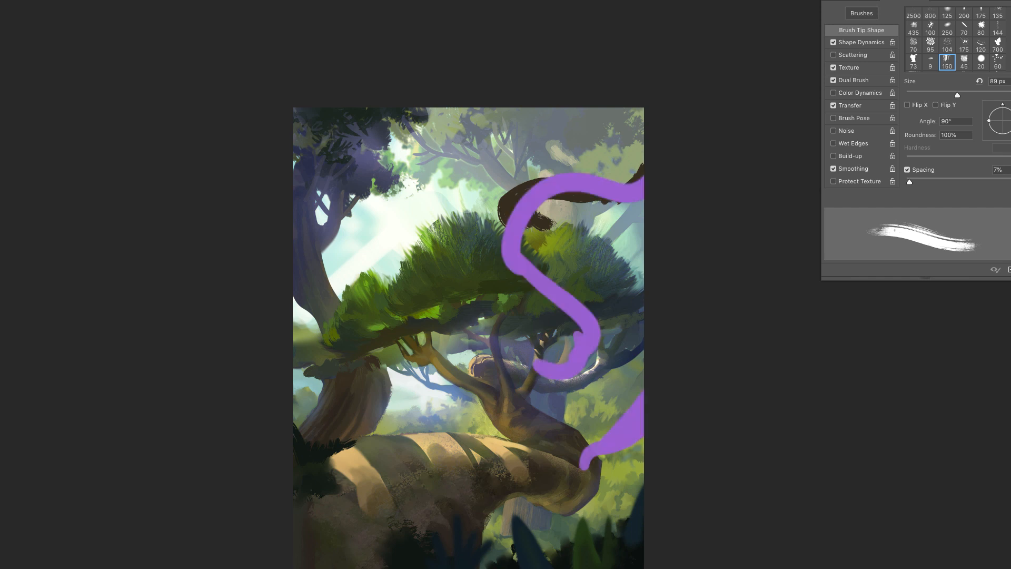
mouse_move(576, 336)
mouse_down()
mouse_move(578, 360)
mouse_move(559, 377)
mouse_up()
drag(537, 203, 555, 229)
- Refine the dark curved trunk above the crown with a small brush and grow branches upward from it
right_click(599, 205)
double_click(795, 496)
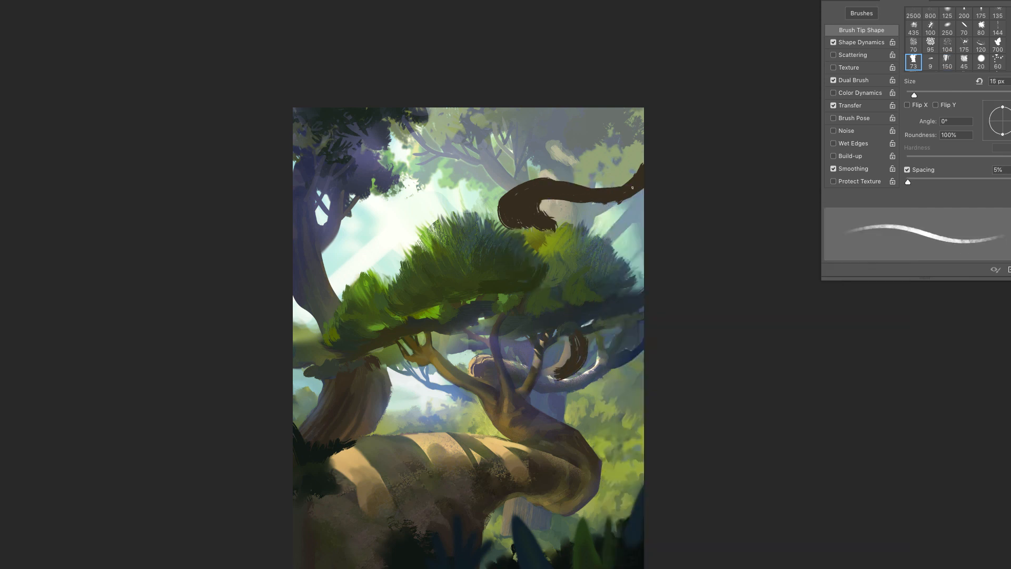
right_click(605, 185)
drag(628, 212, 636, 211)
drag(630, 176, 643, 158)
drag(564, 183, 519, 219)
right_click(522, 171)
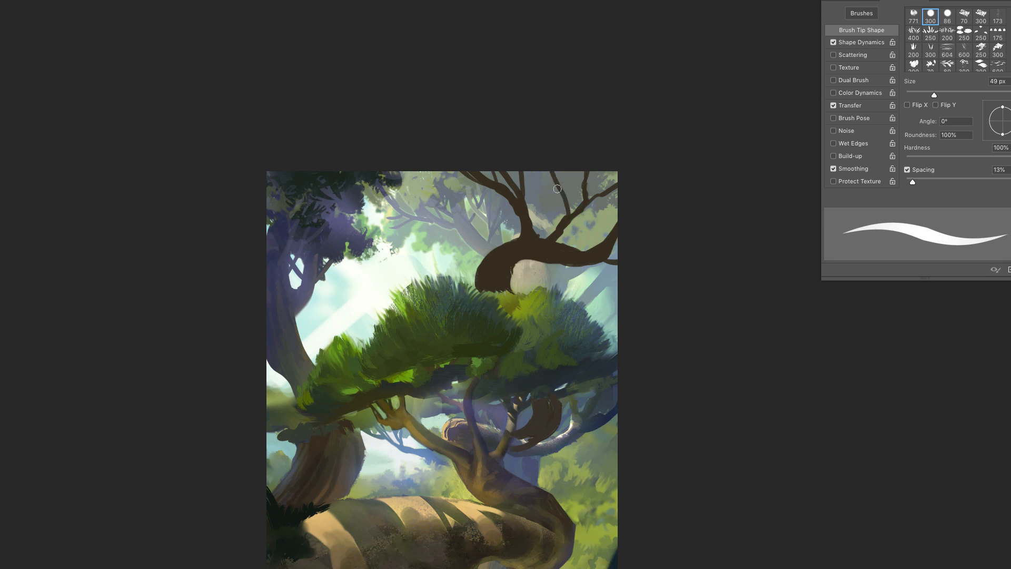
drag(557, 188, 538, 168)
drag(582, 188, 573, 167)
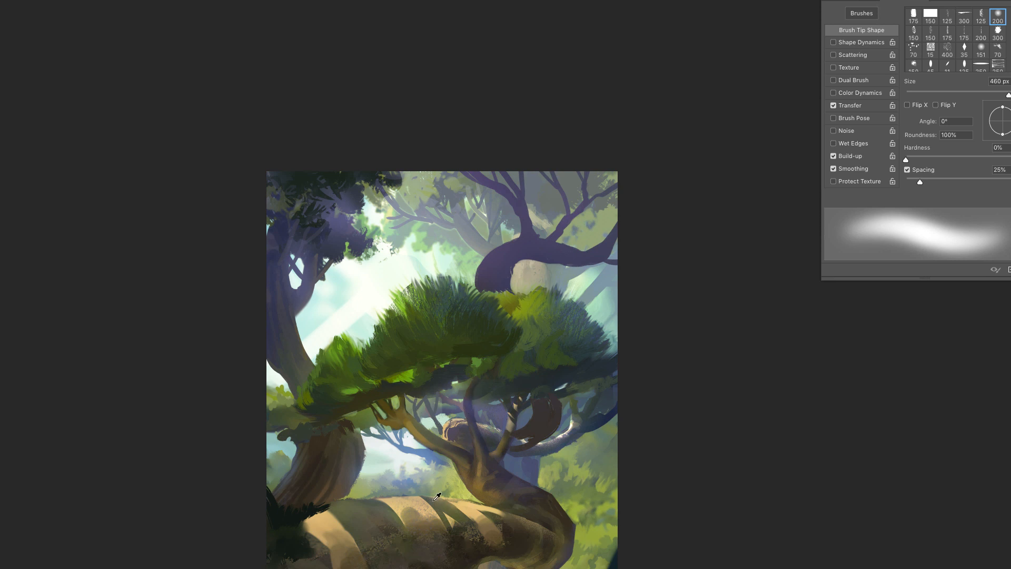
- Paint warm reddish light on the curved trunk above the crown with a soft brush at 47% hardness, undoing unwanted strokes
right_click(589, 238)
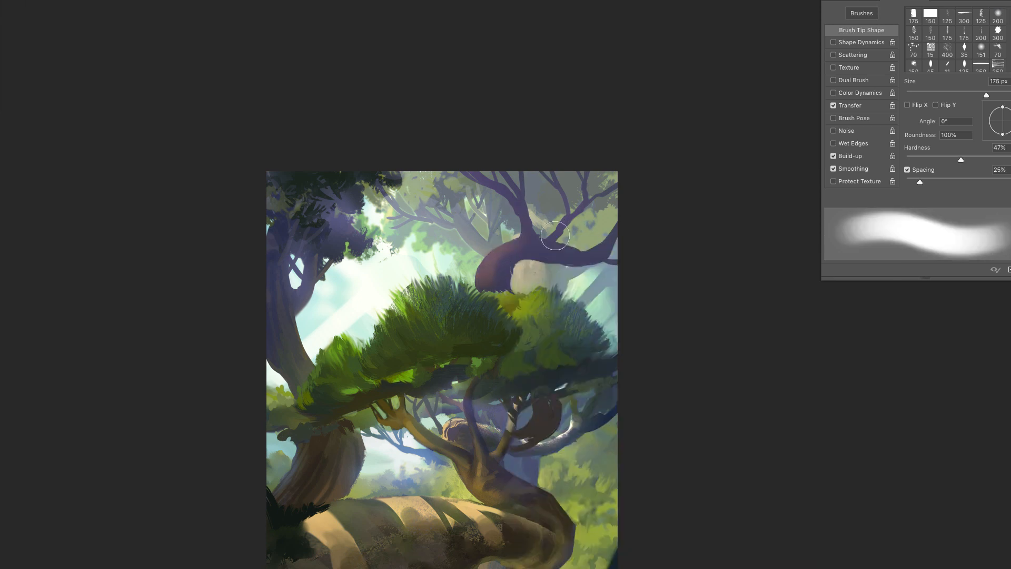
mouse_move(510, 244)
mouse_down()
mouse_move(536, 231)
mouse_move(510, 239)
mouse_move(527, 206)
mouse_move(478, 270)
mouse_move(478, 245)
mouse_move(467, 259)
mouse_move(526, 248)
mouse_move(499, 238)
mouse_move(497, 255)
mouse_move(520, 238)
mouse_up()
key(ctrl+z)
key(ctrl+z)
key(ctrl+z)
key(ctrl+z)
key(ctrl+z)
right_click(594, 245)
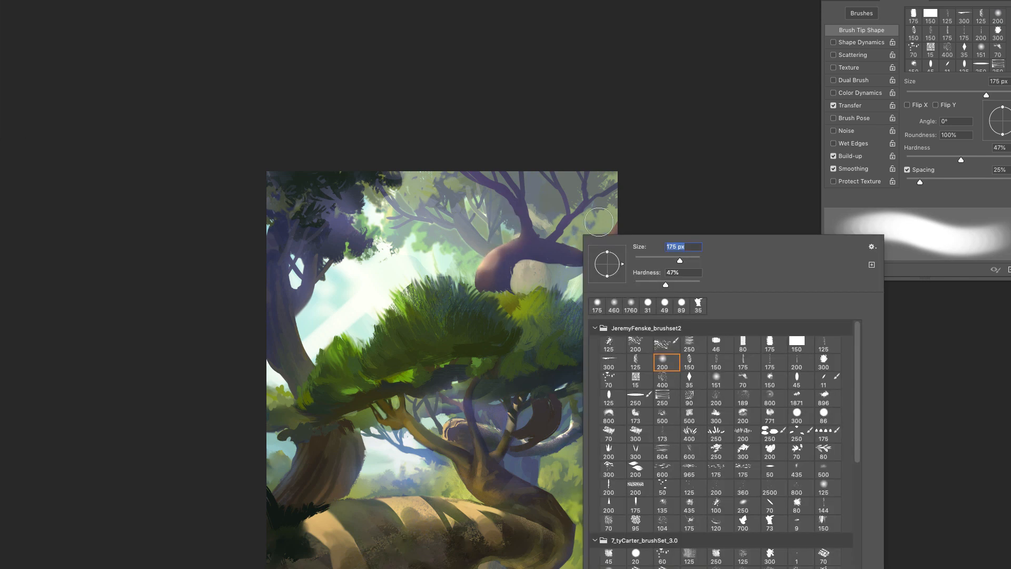
drag(679, 260, 662, 260)
click(691, 196)
drag(589, 244, 611, 230)
mouse_move(484, 264)
mouse_down()
mouse_move(508, 243)
mouse_move(498, 267)
mouse_up()
- Blend the warm light on the curved upper trunk with a 52 px streaky smudge brush and touch up its bark
key(s)
right_click(527, 220)
drag(597, 235, 577, 235)
click(521, 254)
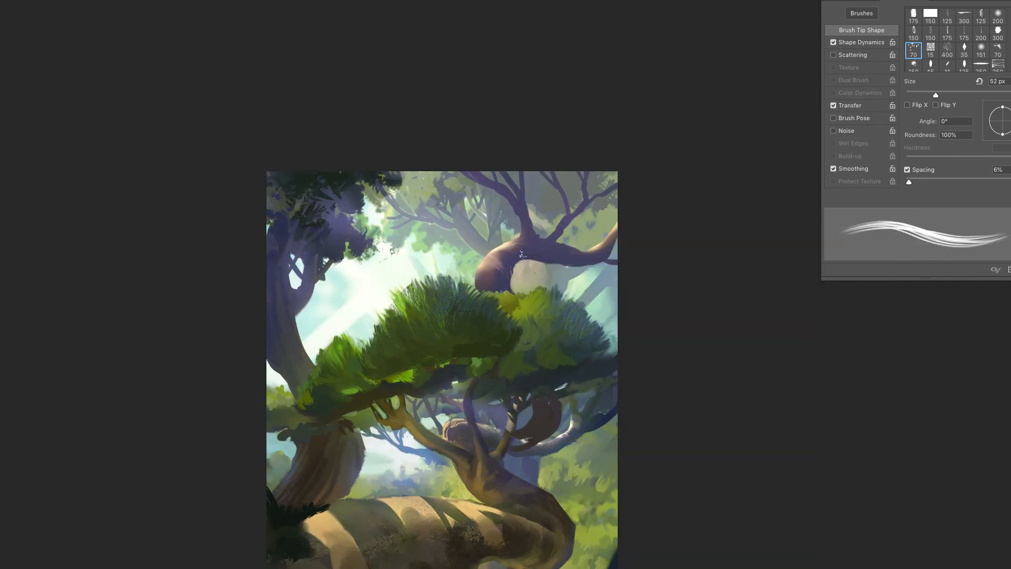
key(b)
mouse_move(505, 249)
mouse_down()
mouse_move(521, 244)
mouse_move(495, 257)
mouse_move(504, 251)
mouse_up()
- Stamp dark leaf clusters over the upper-right branches with the 166 px foliage brush
key(s)
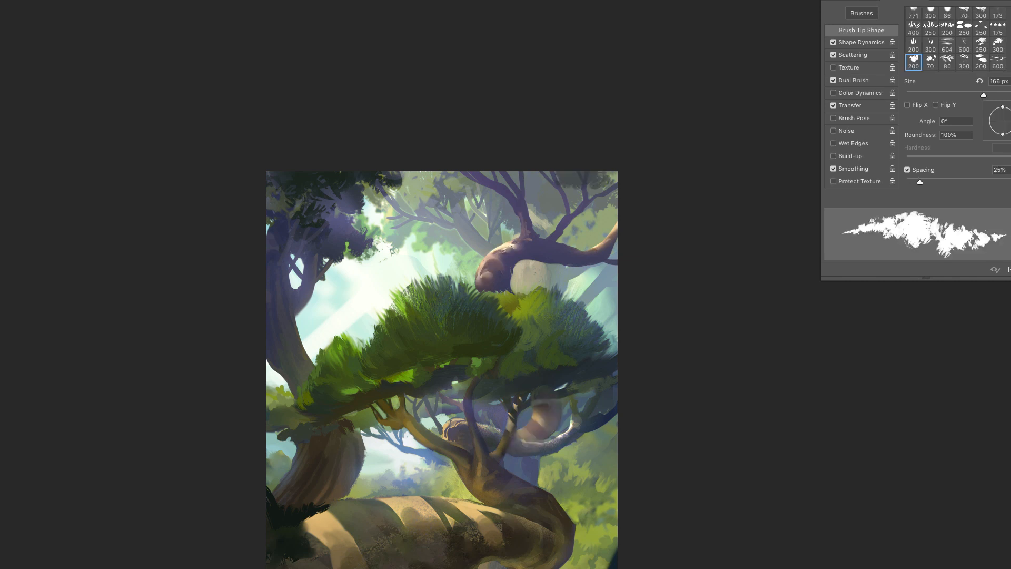
drag(611, 179, 571, 178)
mouse_move(503, 182)
mouse_down()
mouse_move(459, 202)
mouse_move(519, 215)
mouse_up()
drag(615, 192, 607, 195)
drag(555, 190, 548, 199)
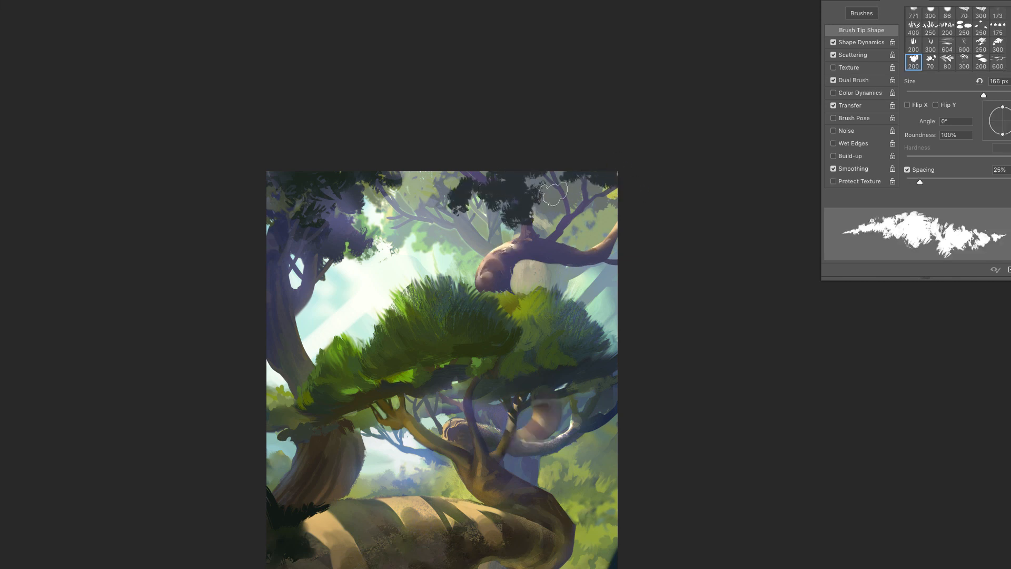
- Paint smaller yellow-green leaf clusters around the dark upper-right foliage with the foliage brush at 79 px
right_click(566, 200)
drag(679, 223, 647, 223)
drag(551, 191, 539, 213)
drag(447, 194, 440, 216)
drag(449, 190, 469, 180)
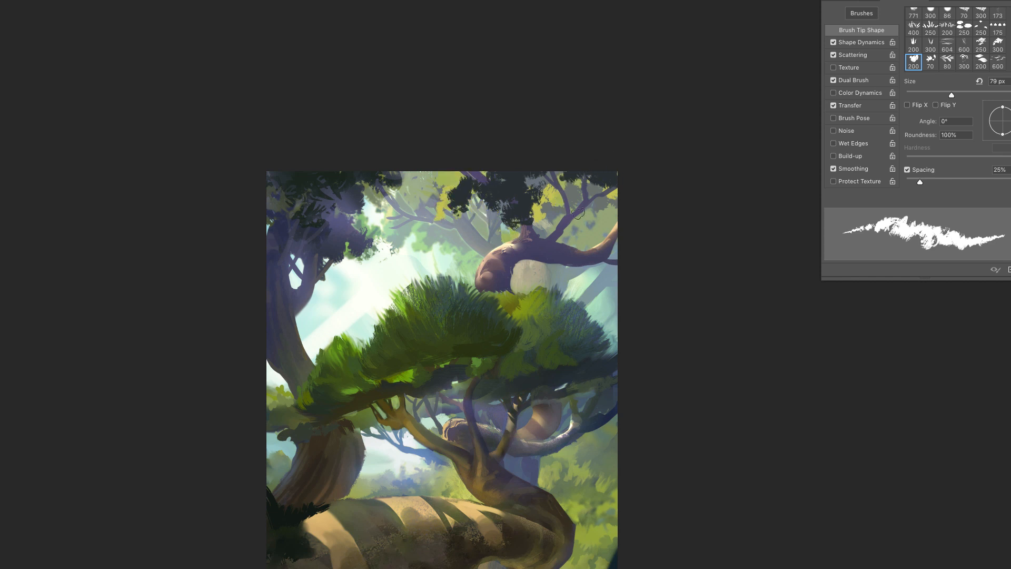
- Draw dark brown root lines across the large foreground log with the 62 px dry brush, undoing the last strokes
right_click(419, 287)
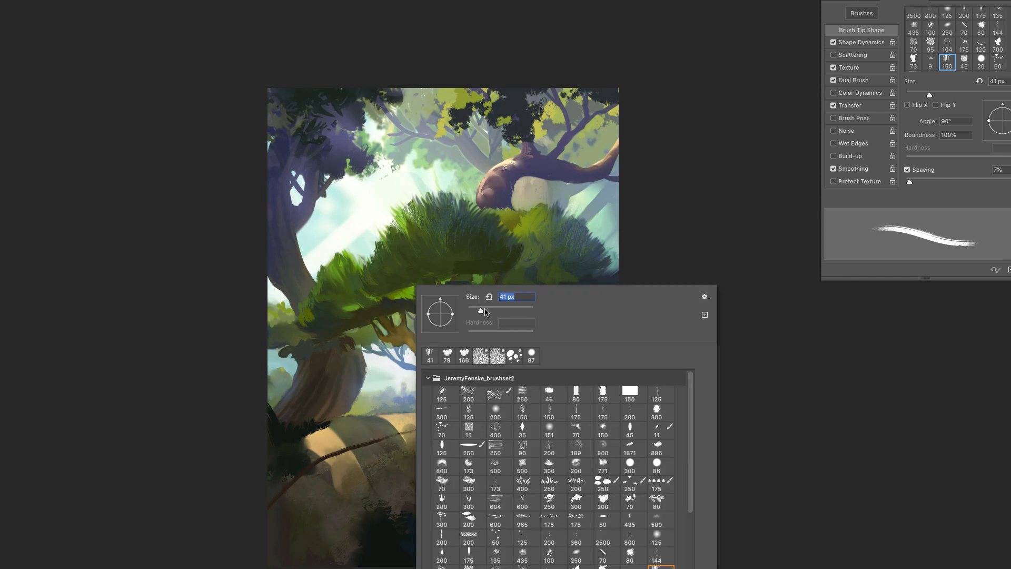
drag(485, 311, 490, 310)
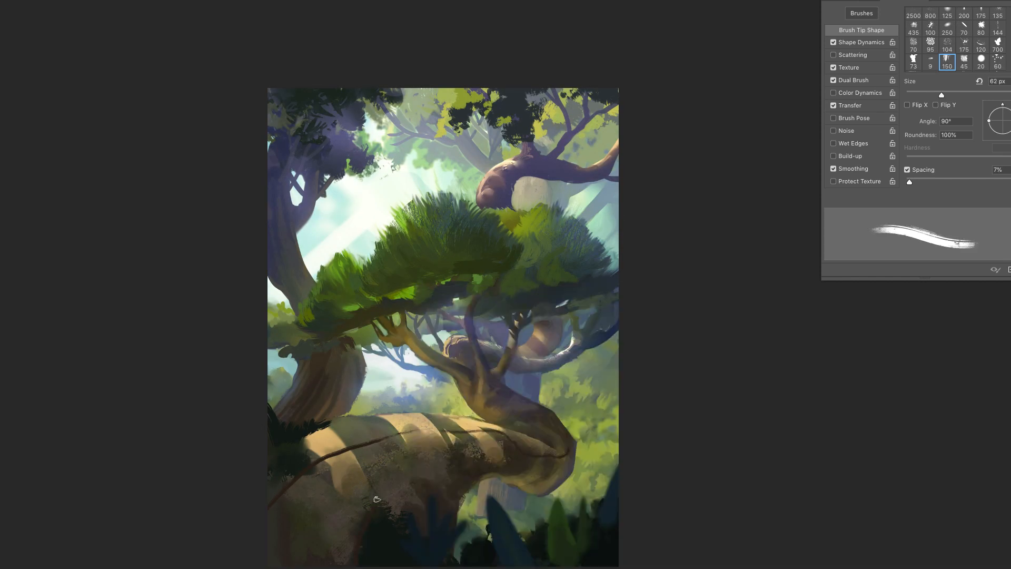
mouse_move(374, 500)
mouse_down()
mouse_move(464, 448)
mouse_move(577, 457)
mouse_up()
drag(500, 444, 461, 451)
drag(454, 466, 427, 484)
drag(330, 423, 411, 426)
key(super+z)
key(super+z)
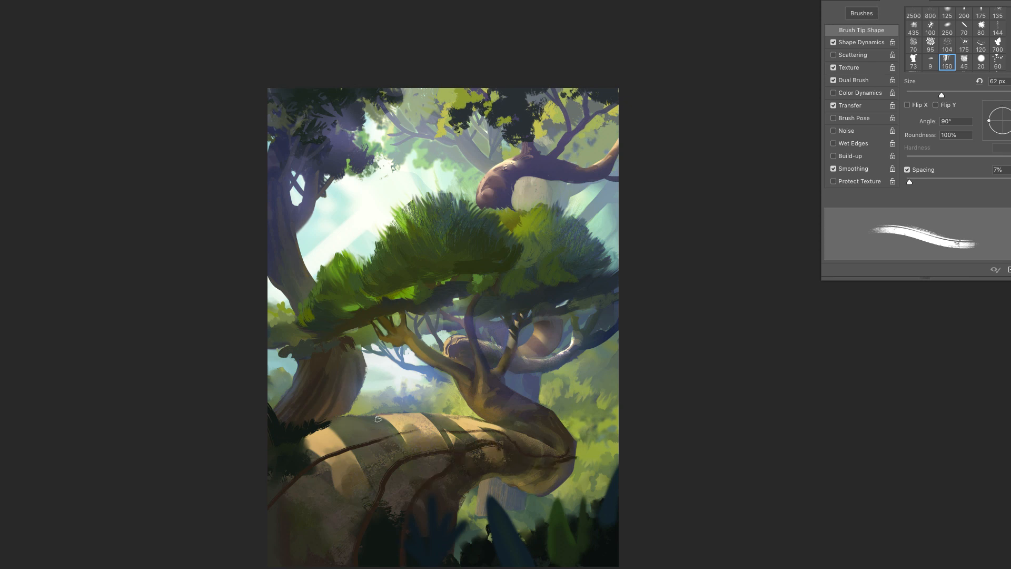
- Draw more dark roots along the log's upper edge and lower flank with a smaller dry brush, undoing unwanted strokes
mouse_move(493, 422)
mouse_down()
mouse_move(404, 425)
mouse_move(506, 434)
mouse_up()
key(super+z)
key([)
key([)
drag(418, 425, 371, 418)
mouse_move(268, 499)
mouse_down()
mouse_move(320, 458)
mouse_move(372, 440)
mouse_up()
drag(336, 563, 408, 457)
key(super+z)
- Draw thinner dark contour lines around the main trunk's bend, reducing the dry brush to 31 px
right_click(468, 491)
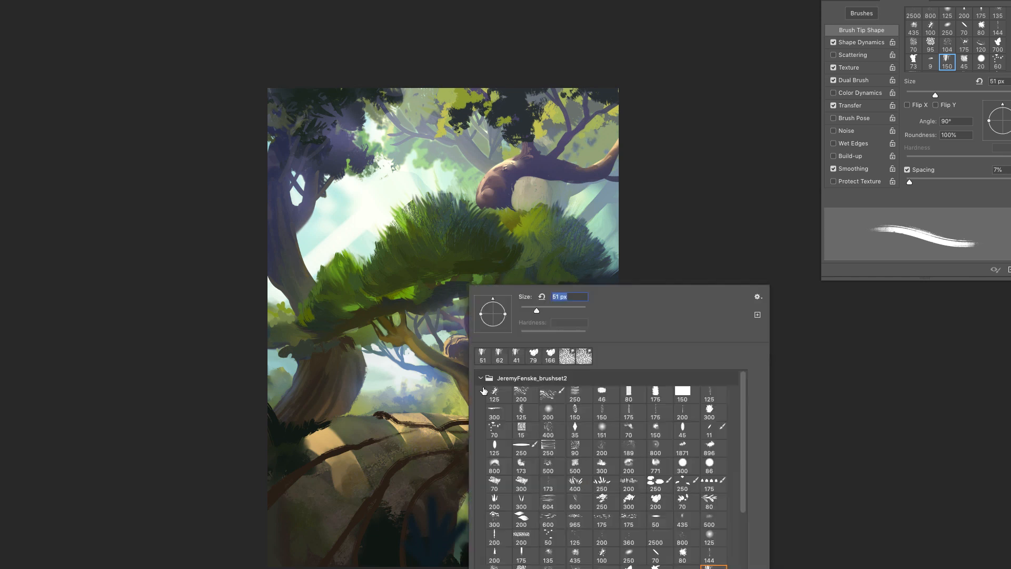
drag(536, 311, 533, 311)
mouse_move(466, 480)
mouse_down()
mouse_move(497, 466)
mouse_move(547, 487)
mouse_move(572, 458)
mouse_up()
mouse_move(517, 468)
mouse_down()
mouse_move(569, 459)
mouse_move(555, 426)
mouse_up()
right_click(548, 425)
drag(616, 311, 608, 311)
drag(495, 394, 555, 427)
drag(494, 397, 547, 439)
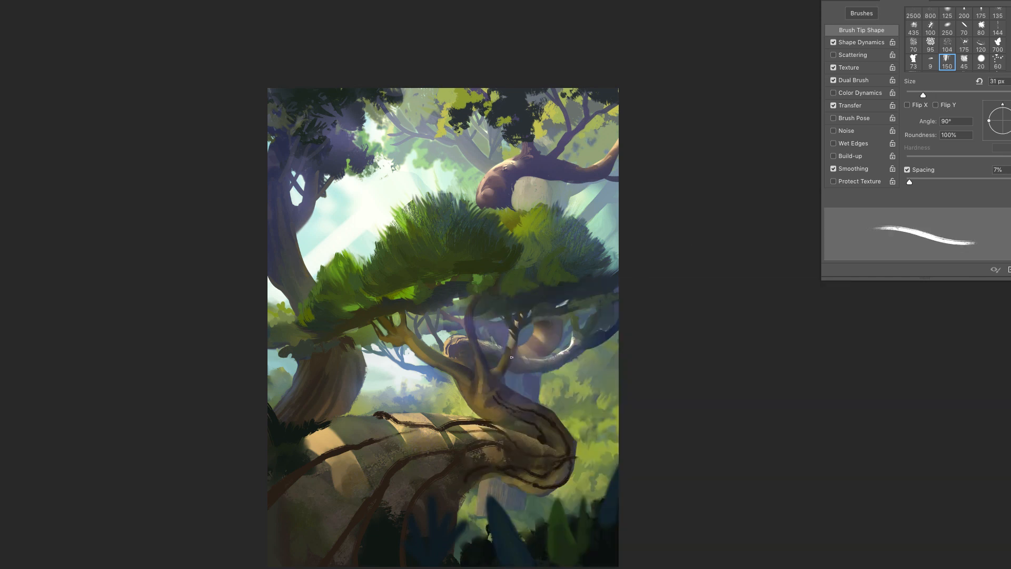
- Rework the root lines on the log's sunlit left part, switching to a 47 px tapered brush
drag(439, 430, 380, 416)
drag(347, 449, 323, 454)
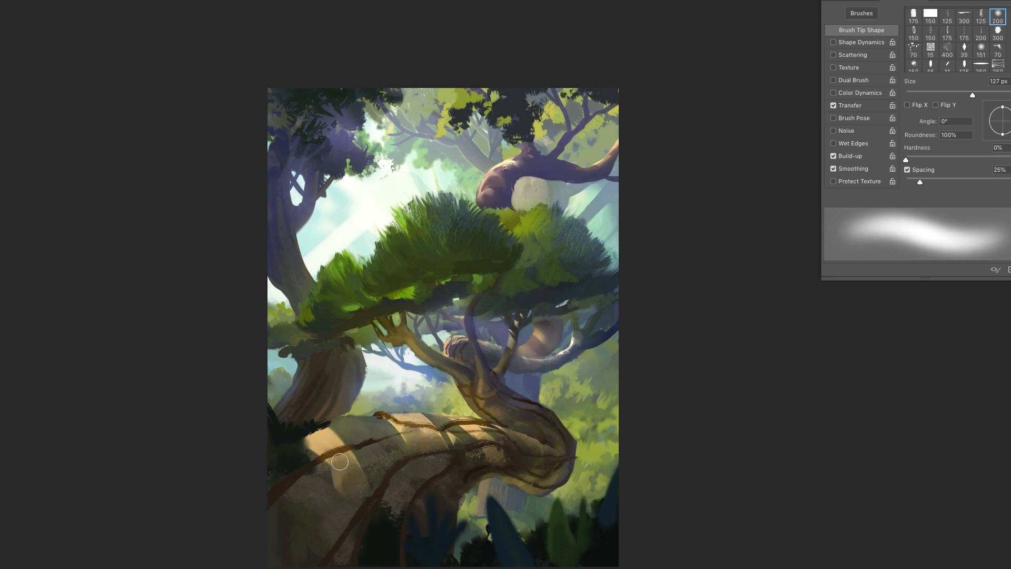
right_click(469, 408)
click(636, 423)
drag(544, 310, 540, 310)
click(731, 226)
drag(326, 459, 301, 467)
- Paint fine detail strokes along the log's left roots with a 19 px textured brush
right_click(470, 409)
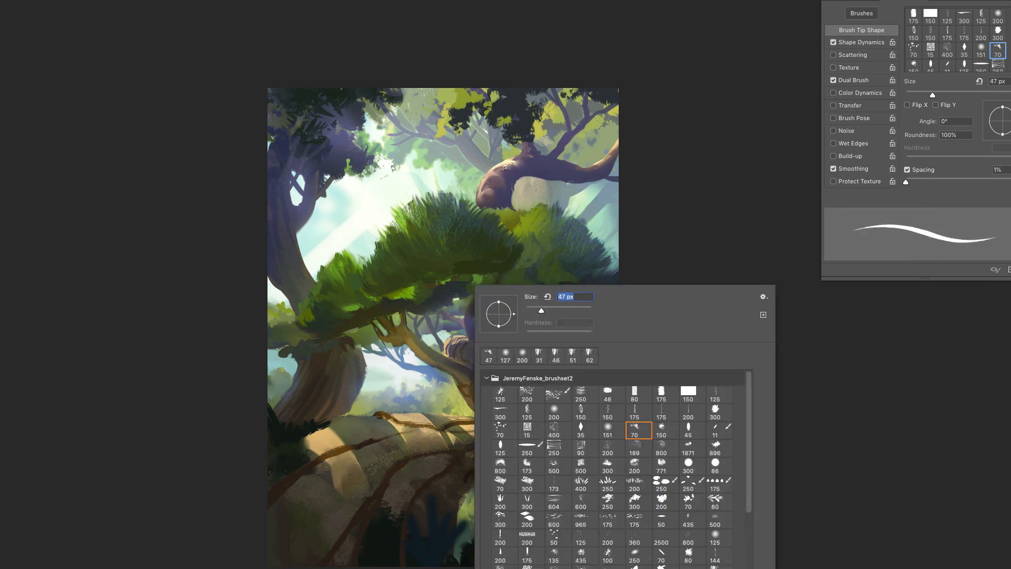
click(586, 412)
drag(538, 310, 533, 310)
click(348, 447)
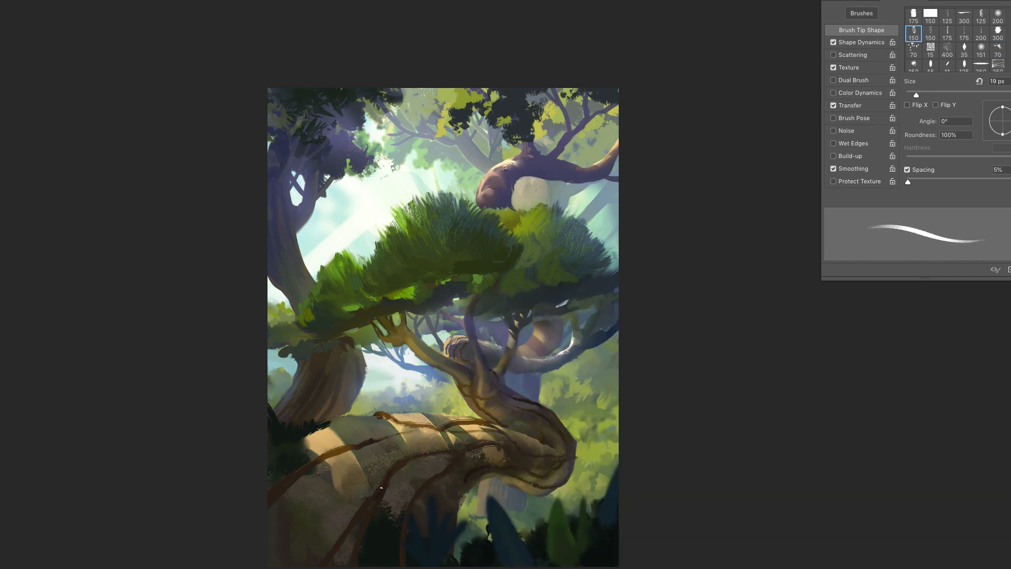
drag(336, 452, 318, 462)
drag(304, 473, 268, 509)
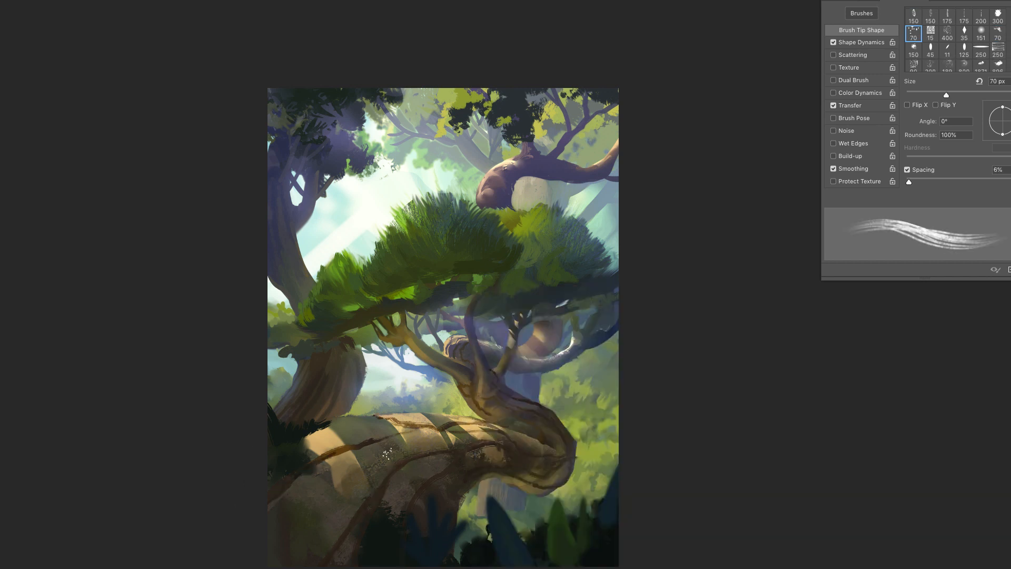
- Paint mossy green bark streaks down the log's left flank with a 146 px streaky brush
right_click(470, 408)
drag(545, 310, 562, 310)
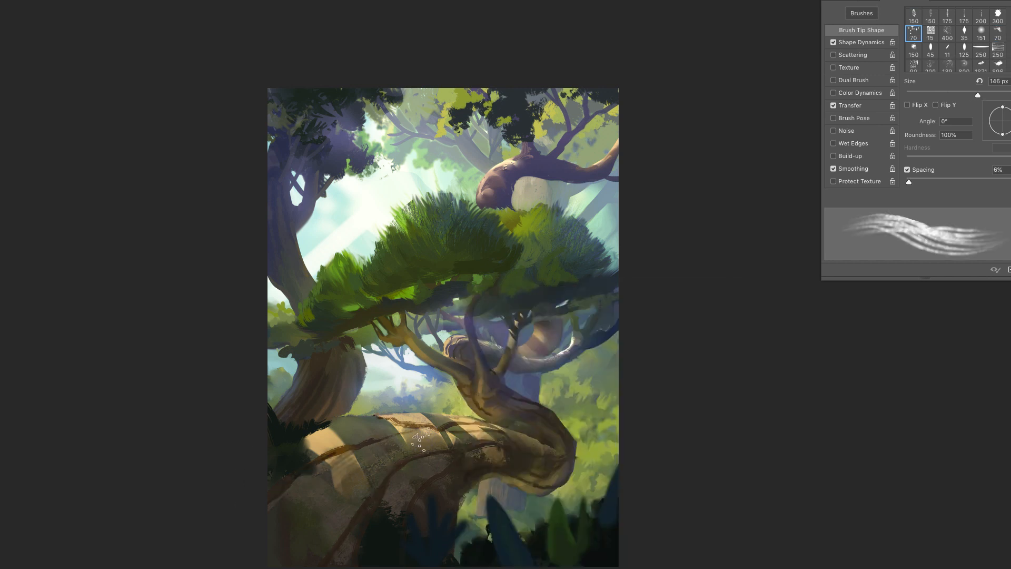
drag(353, 451, 269, 528)
alt+click(334, 501)
drag(329, 521, 305, 560)
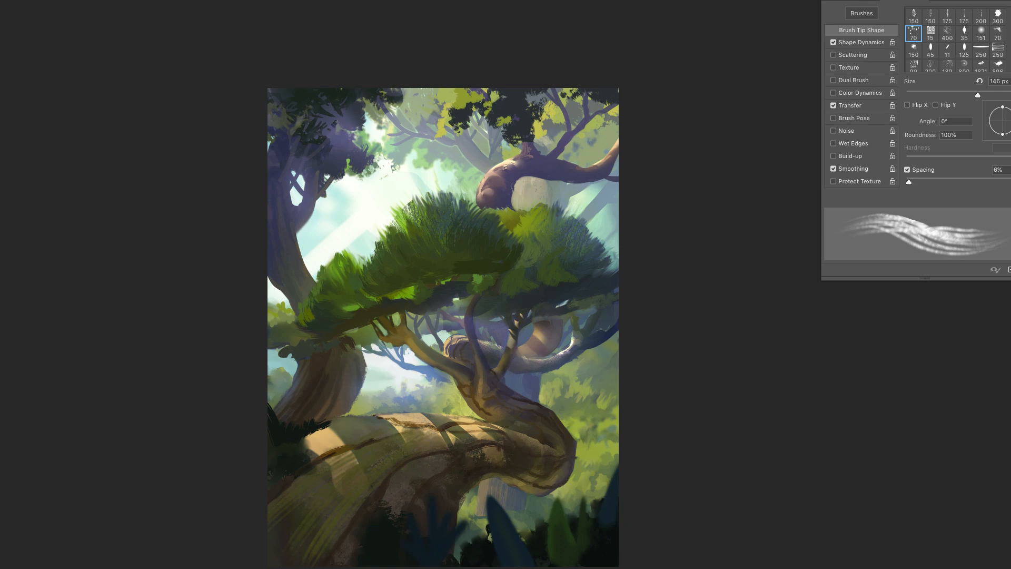
- Extend the green bark streaks over the log's sunlit top and down its front with the 146 px streaky brush
mouse_move(383, 442)
mouse_down()
mouse_move(299, 486)
mouse_move(279, 471)
mouse_up()
drag(352, 435, 271, 474)
mouse_move(452, 455)
mouse_down()
mouse_move(392, 542)
mouse_move(400, 564)
mouse_up()
drag(417, 466, 369, 547)
drag(422, 437, 295, 527)
drag(453, 443, 316, 537)
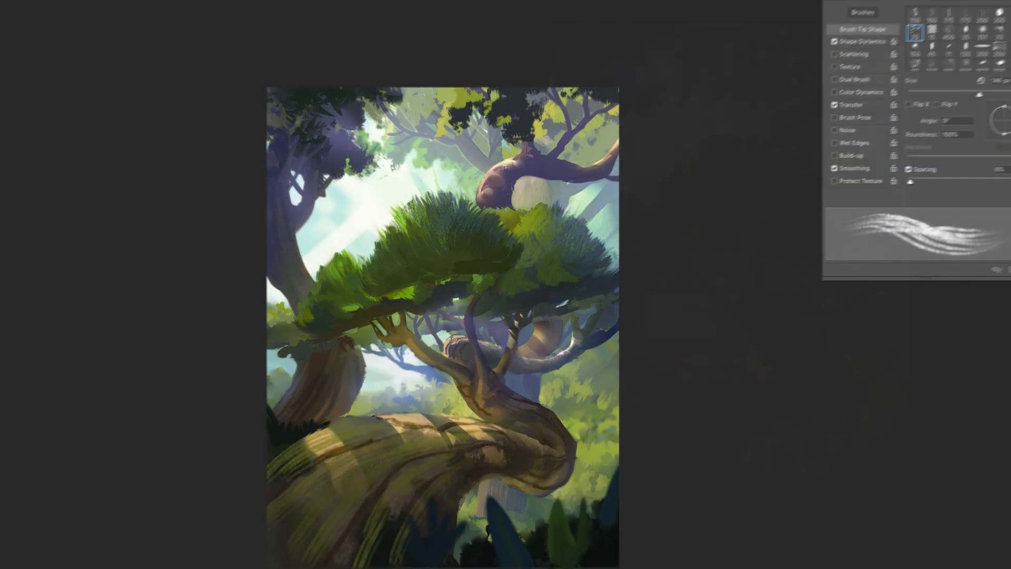
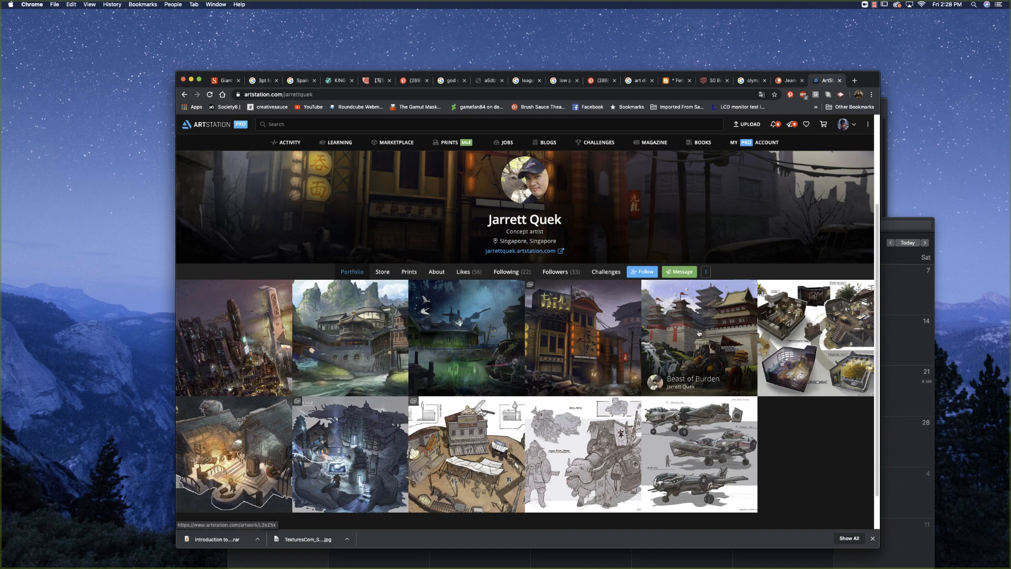
- Open the Beast of Burden artwork from the ArtStation portfolio and browse back through the preceding artworks to Into The Future (Japan)
click(666, 341)
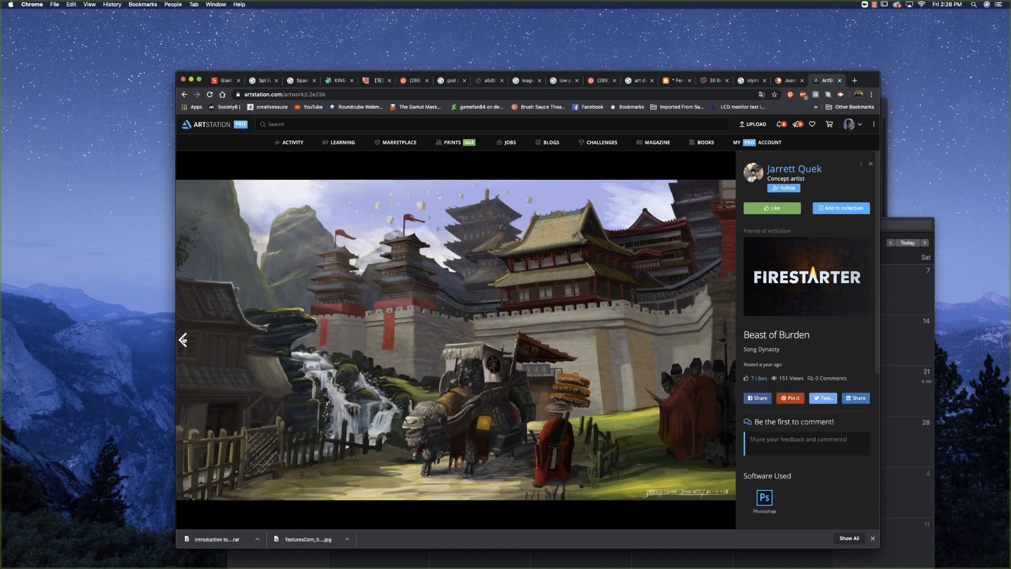
click(182, 339)
click(183, 339)
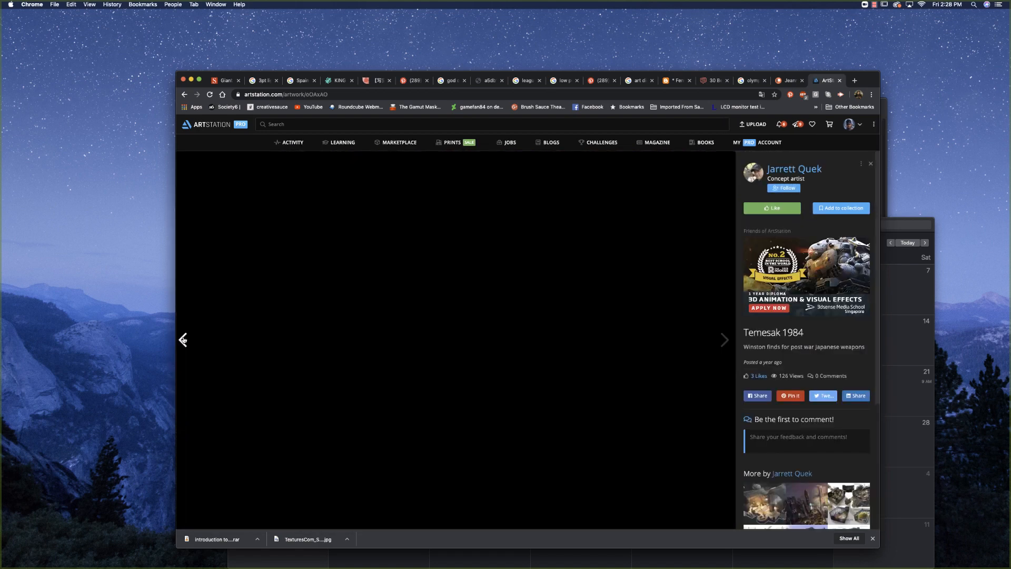
click(183, 339)
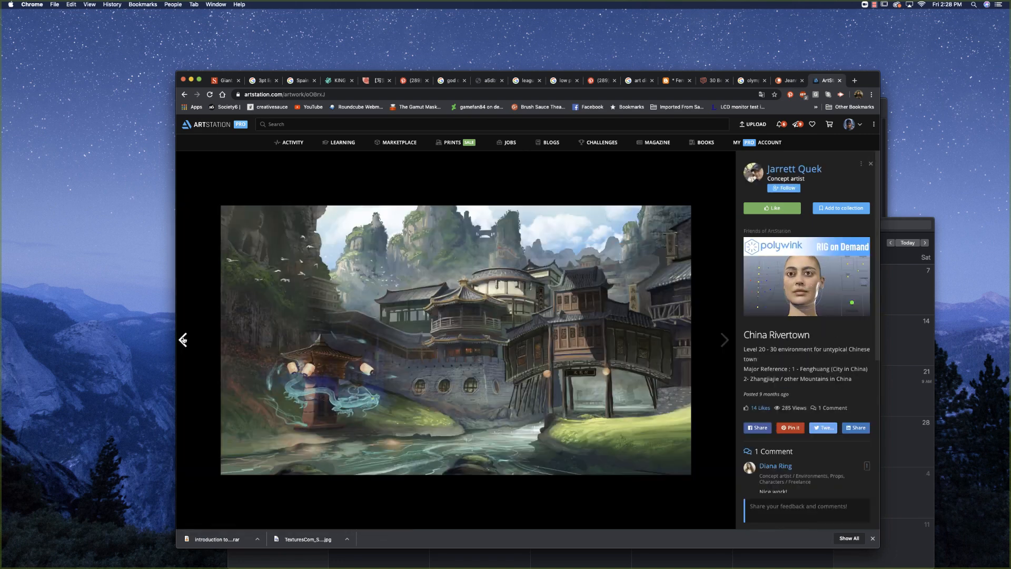
click(183, 339)
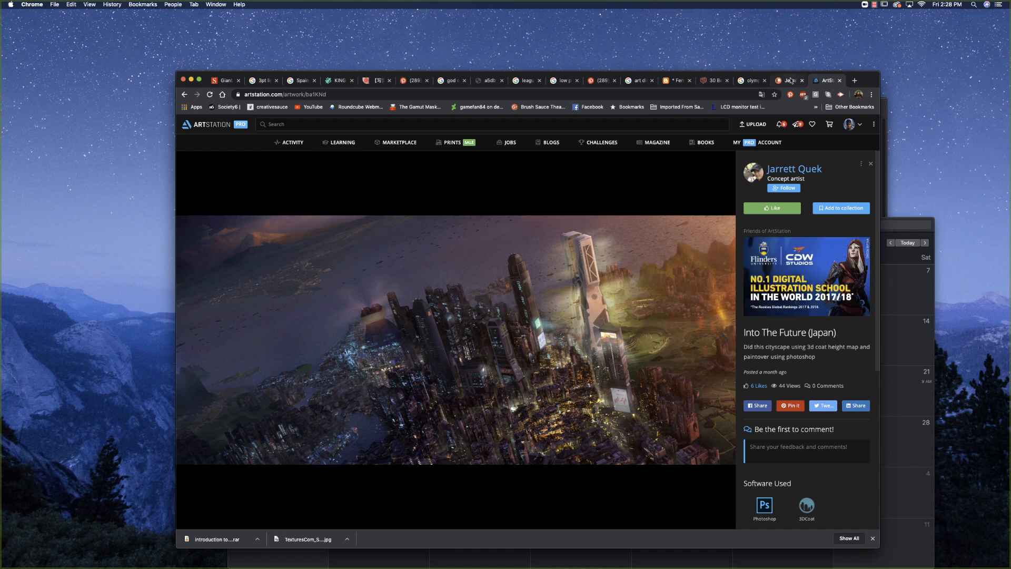
- Switch to the already open Patreon creator page and look over its membership levels
click(791, 80)
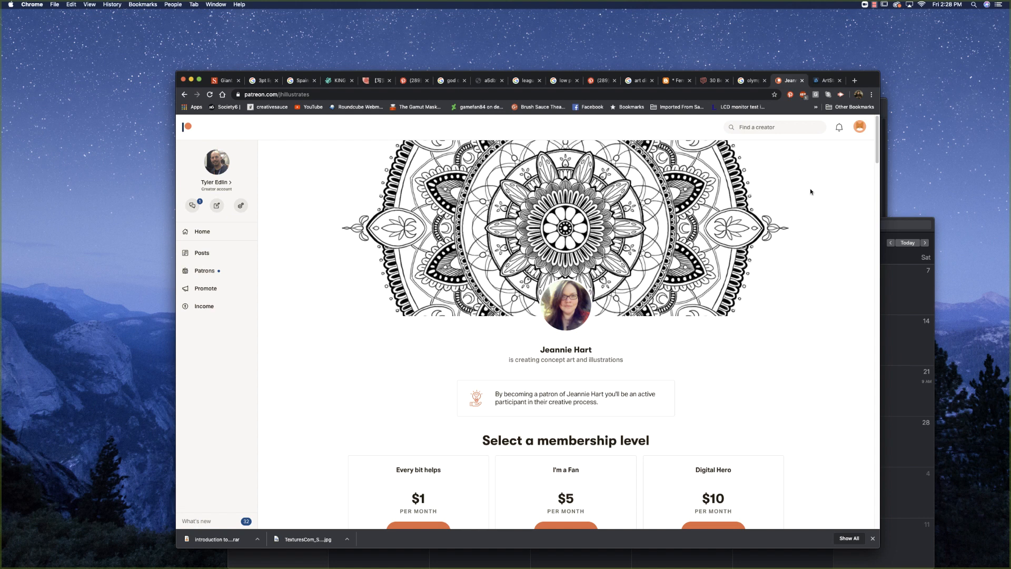
scroll(810, 191, down, 5)
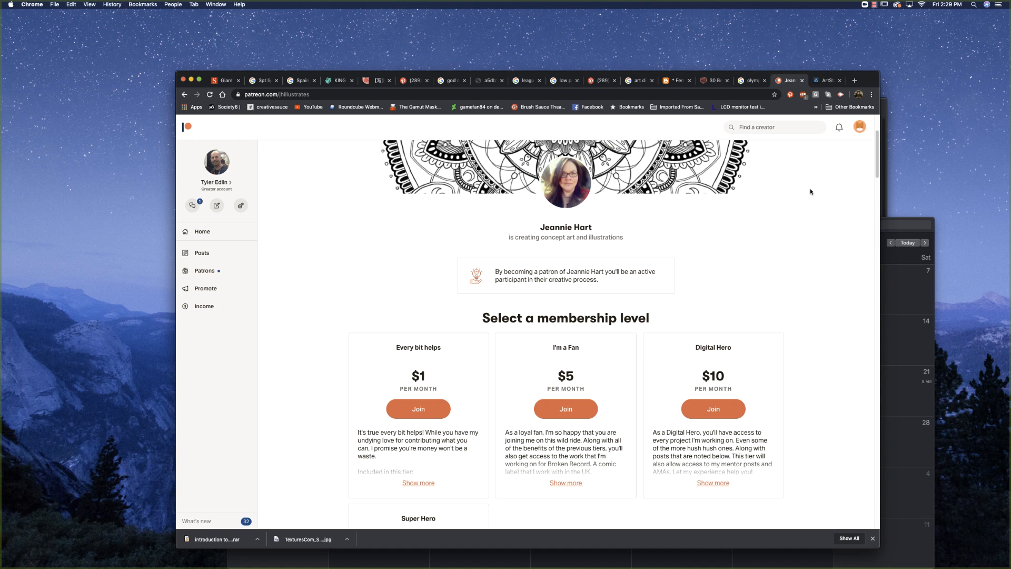
scroll(810, 191, up, 1)
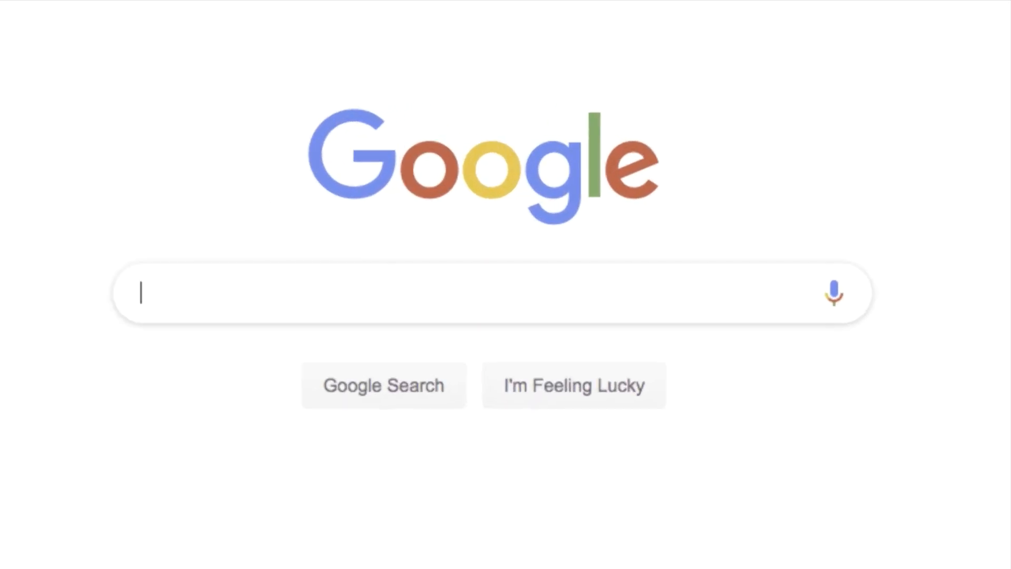
- Search Google for "brushsauceacademy"
text(brushsauceacad)
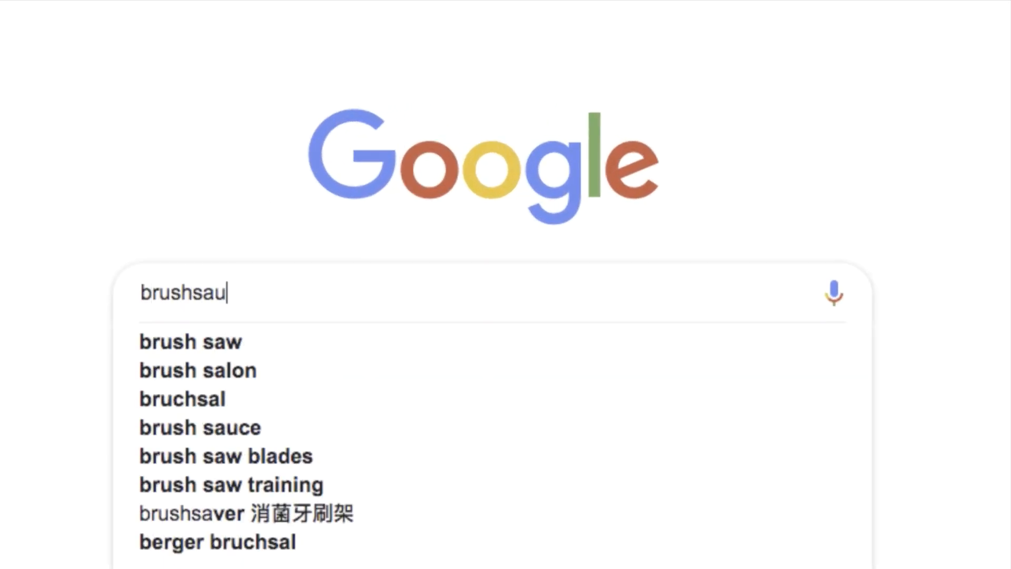
text(emy)
key(Return)
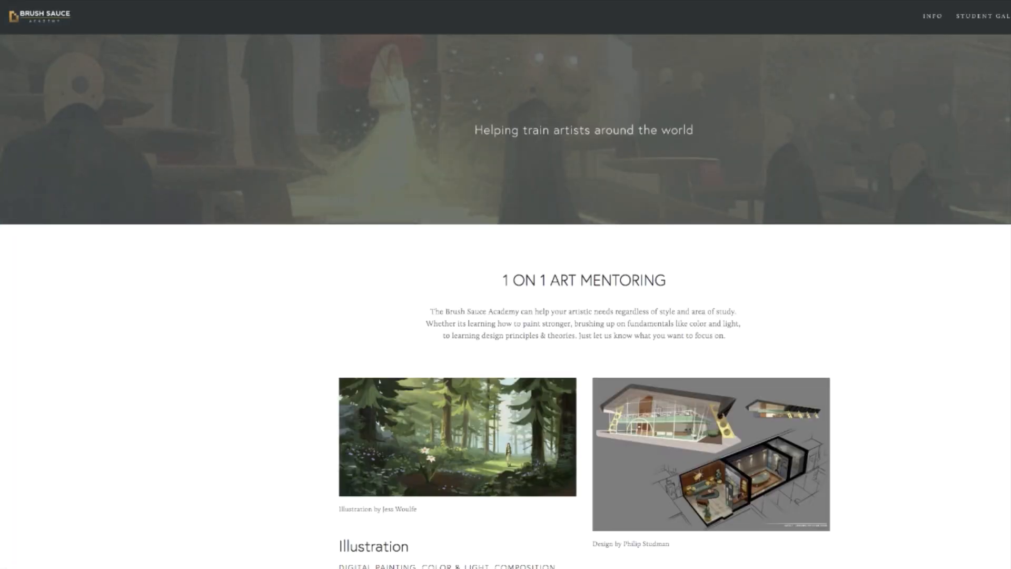
- Open the Brush Sauce Academy website and review its mentoring subjects, prices, weekly sessions and scheduling information
scroll(505, 284, down, 3)
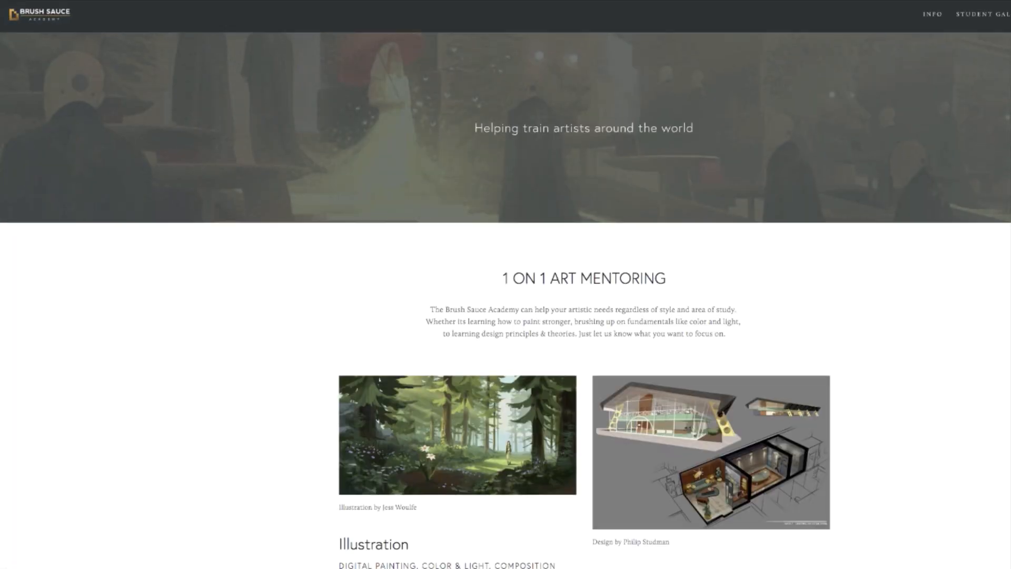
scroll(506, 284, down, 10)
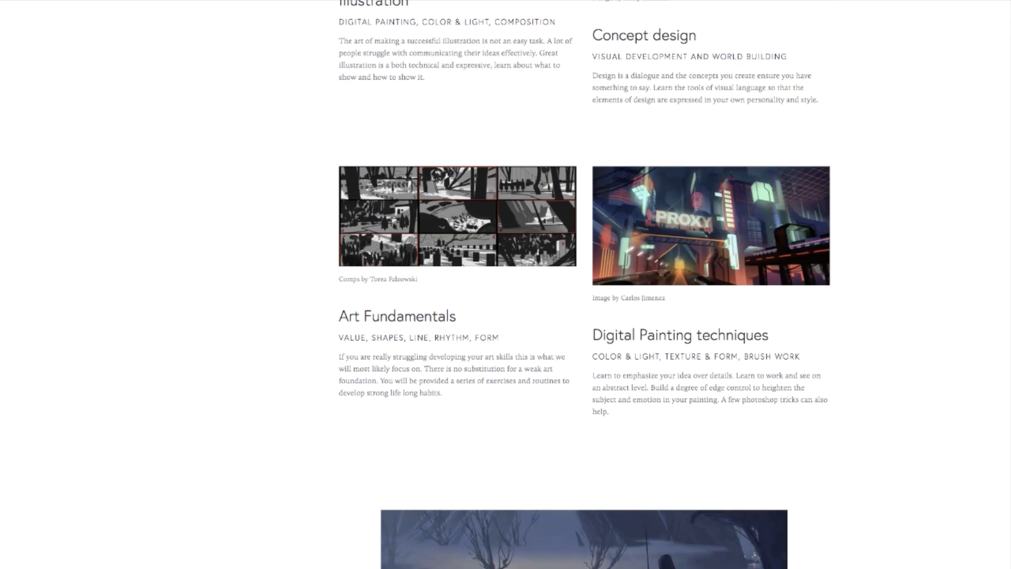
scroll(506, 284, down, 10)
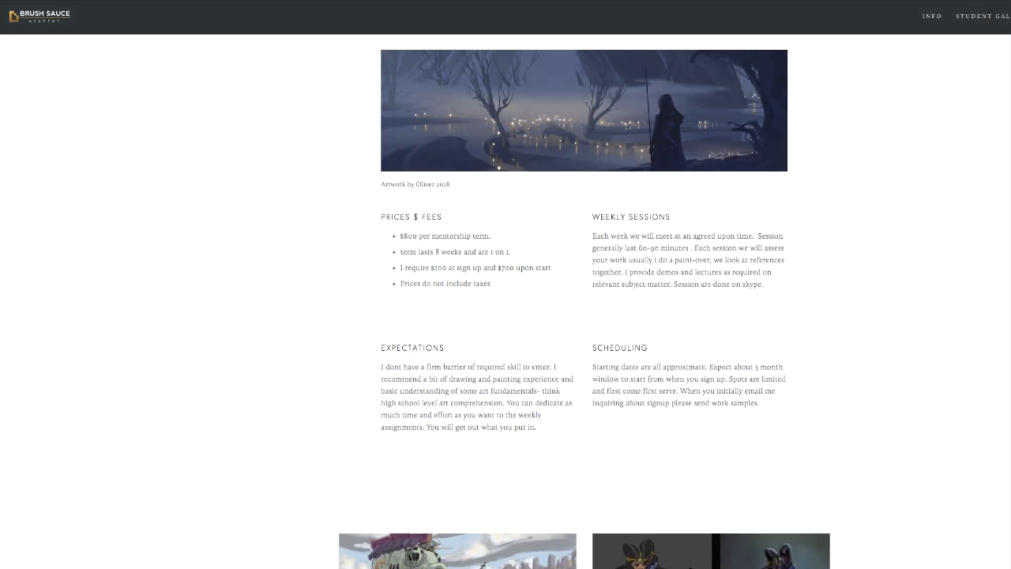